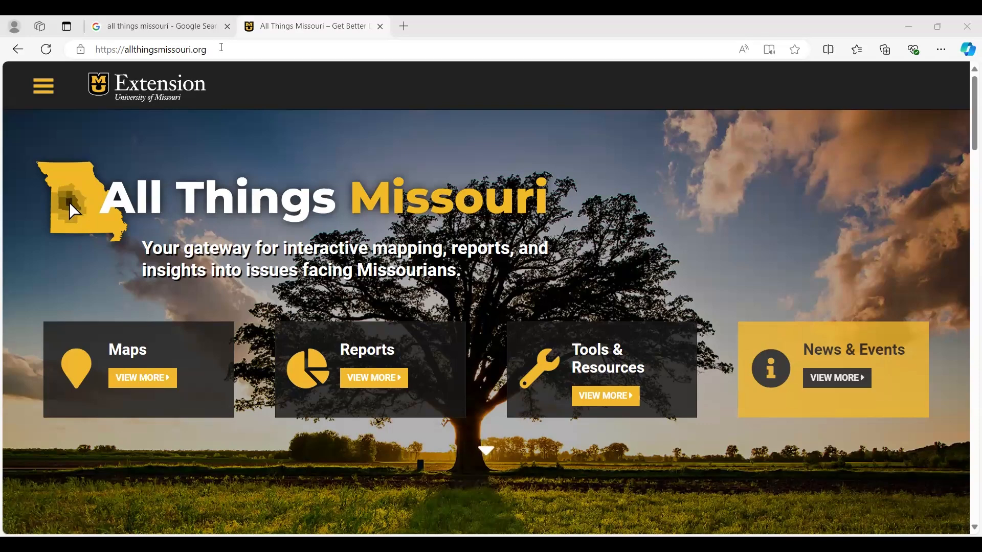
- Close the Google search tab and open the New Missouri Map Room from the All Things Missouri maps section
click(222, 47)
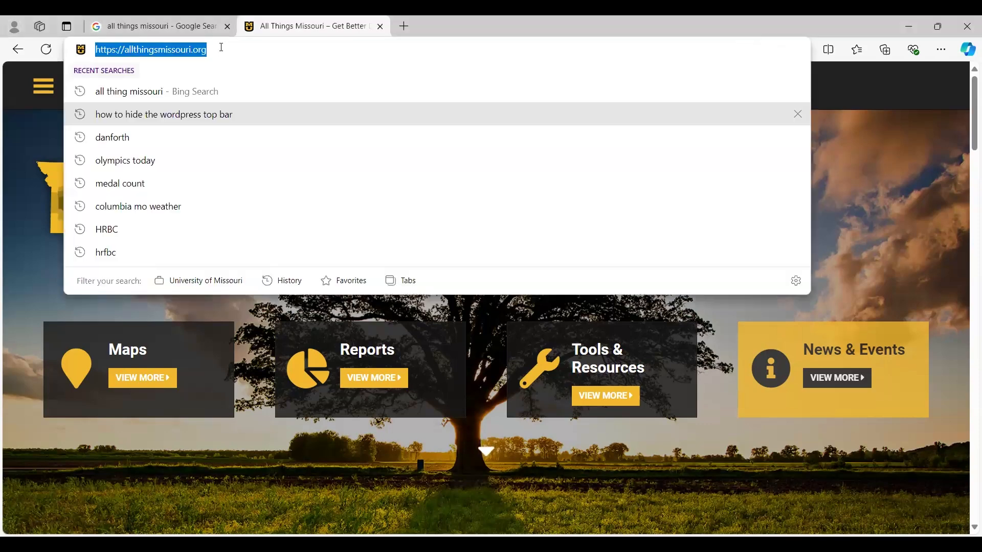
click(182, 26)
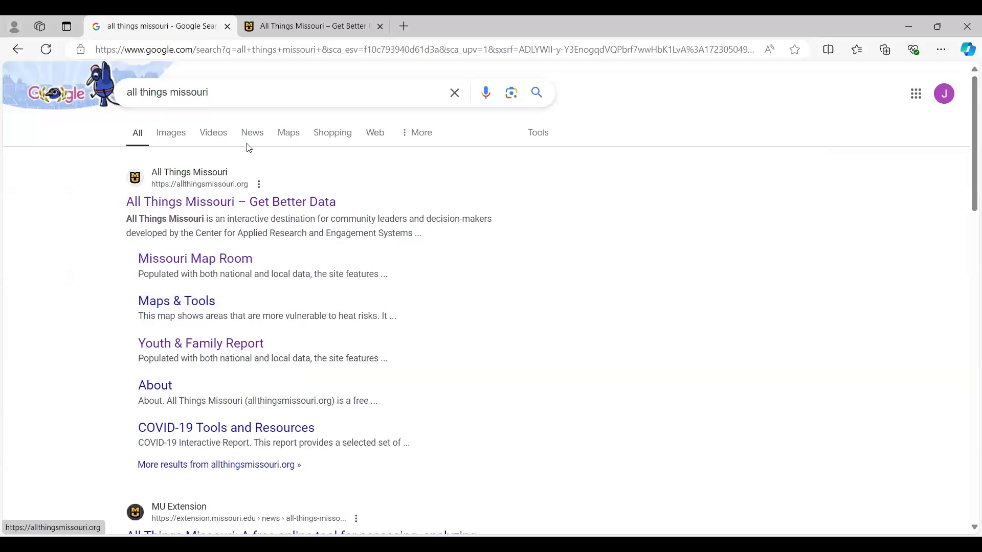
click(228, 27)
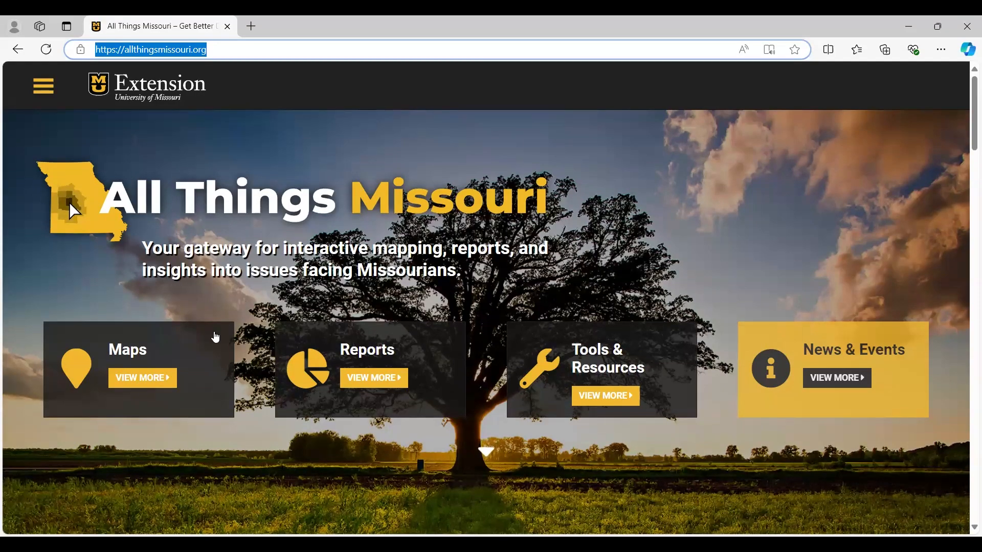
click(206, 345)
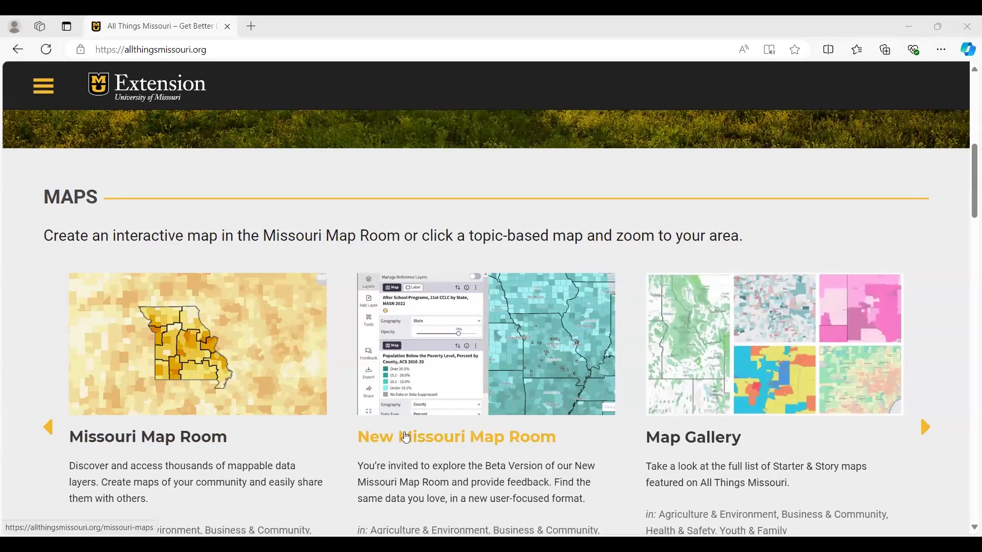
click(408, 438)
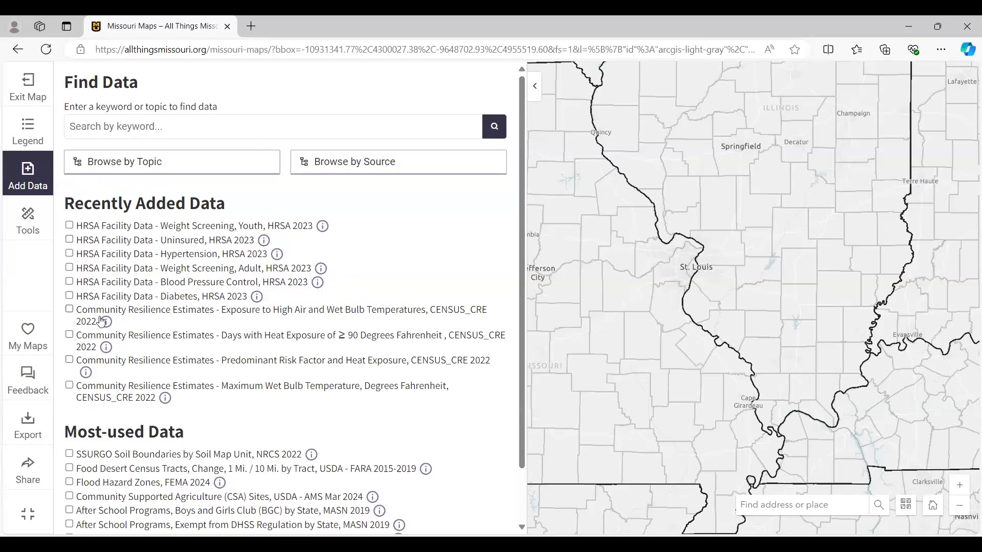
- Examine the recently added and most-used data layers available to add to the map
click(28, 176)
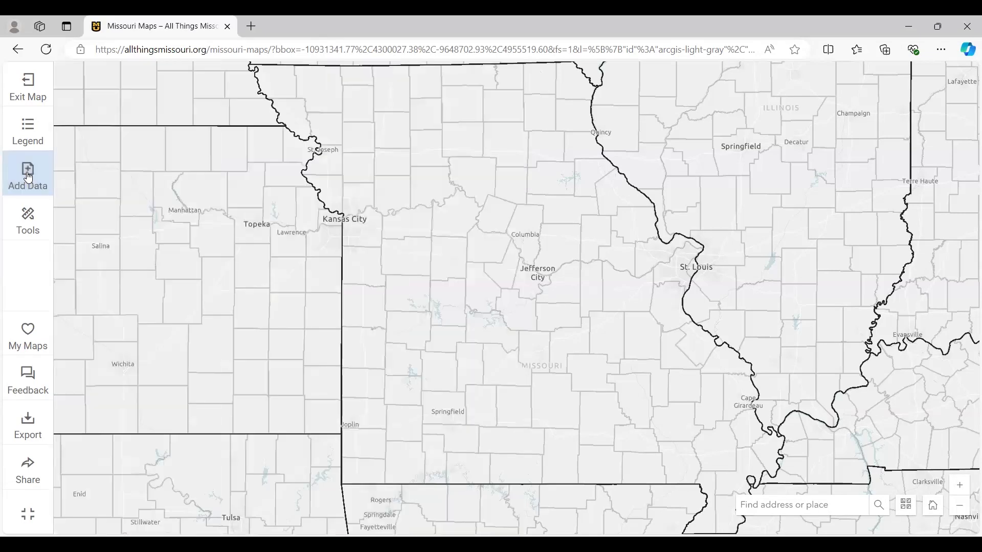
click(28, 177)
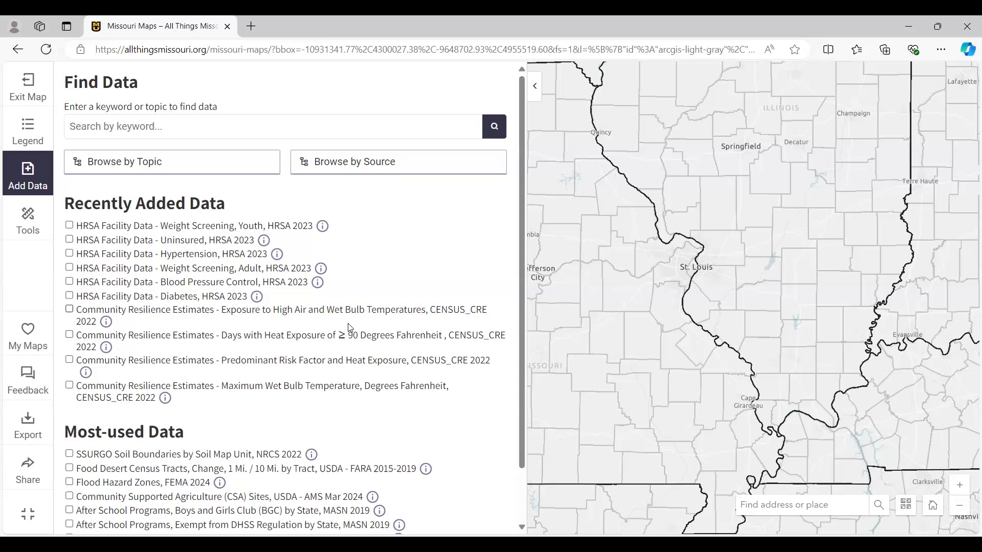
scroll(350, 326, down, 1)
scroll(359, 351, up, 1)
scroll(240, 378, down, 1)
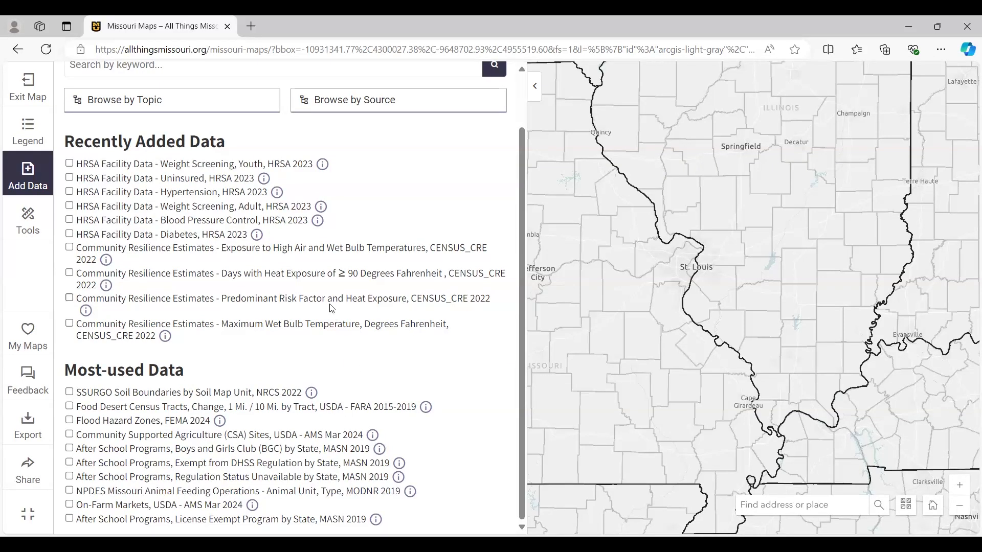
scroll(324, 302, up, 1)
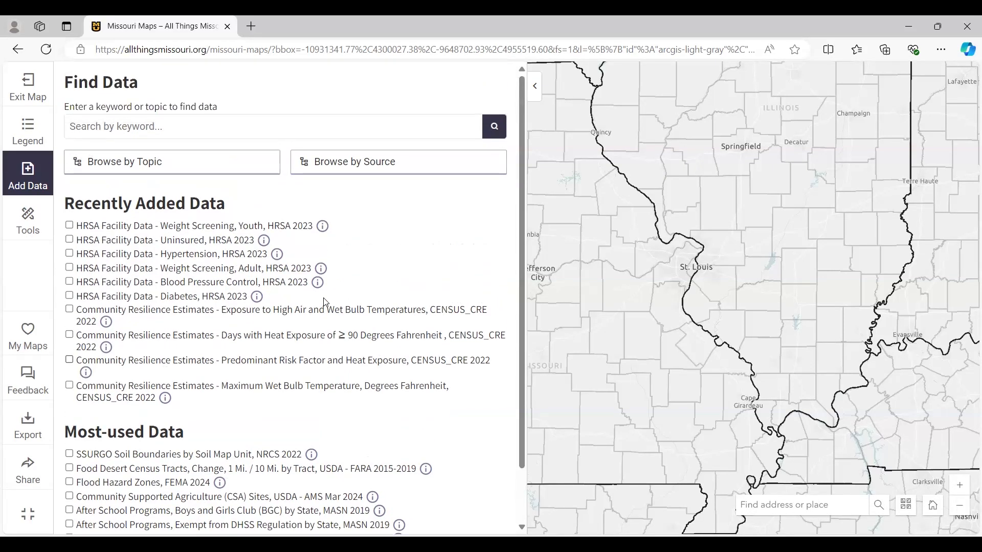
- Browse data by topic through Education, Attainment and All Students, examine the degree and diploma layers, and close the topic listing
click(183, 168)
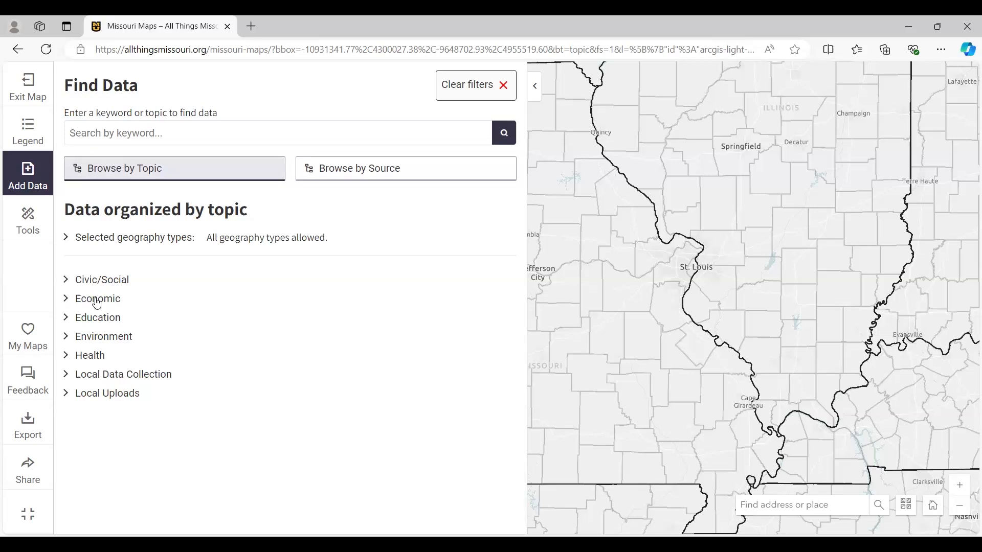
click(67, 321)
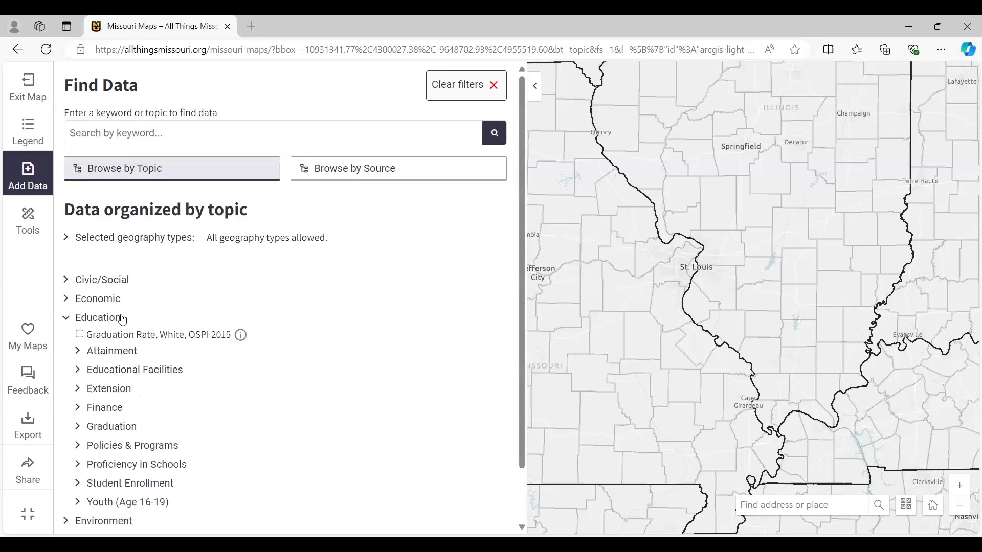
scroll(205, 314, down, 1)
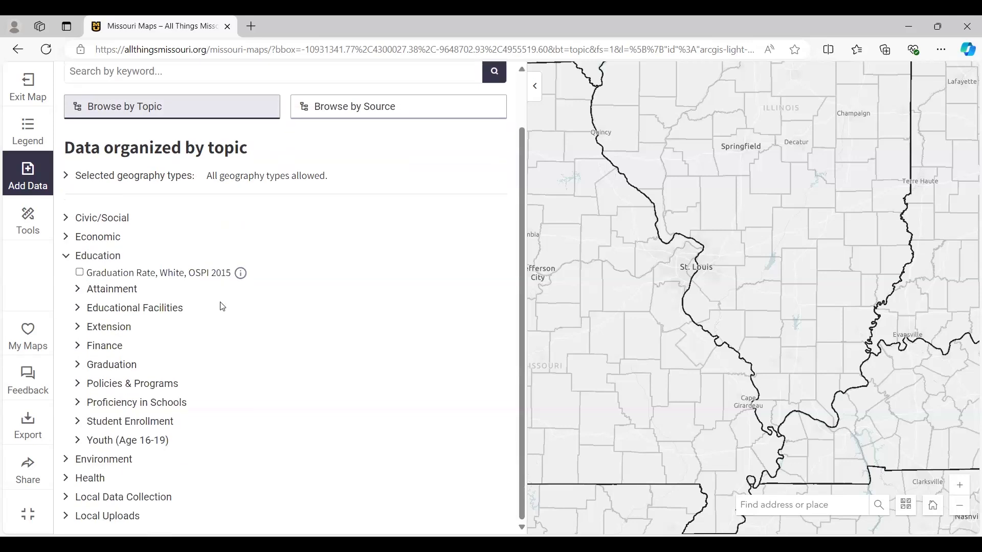
click(78, 291)
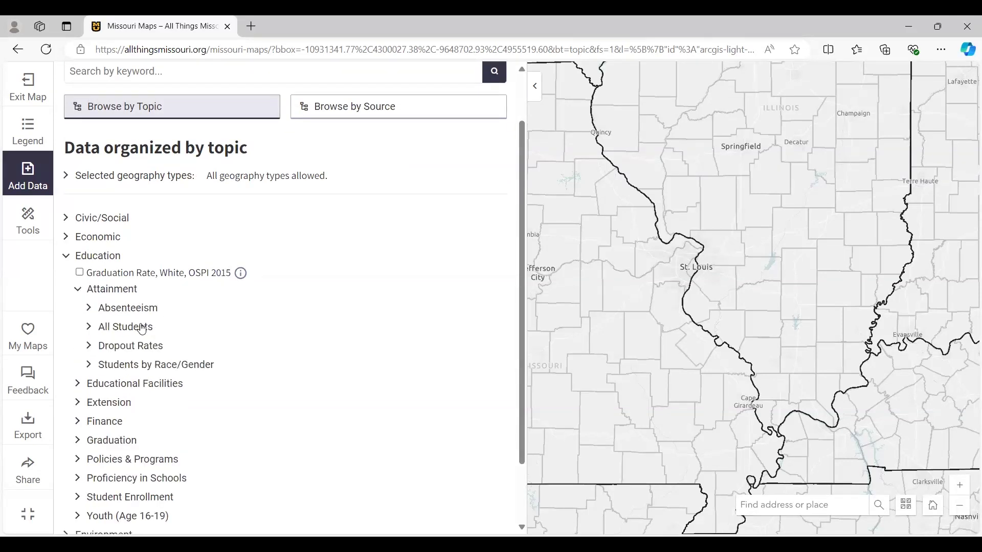
click(89, 328)
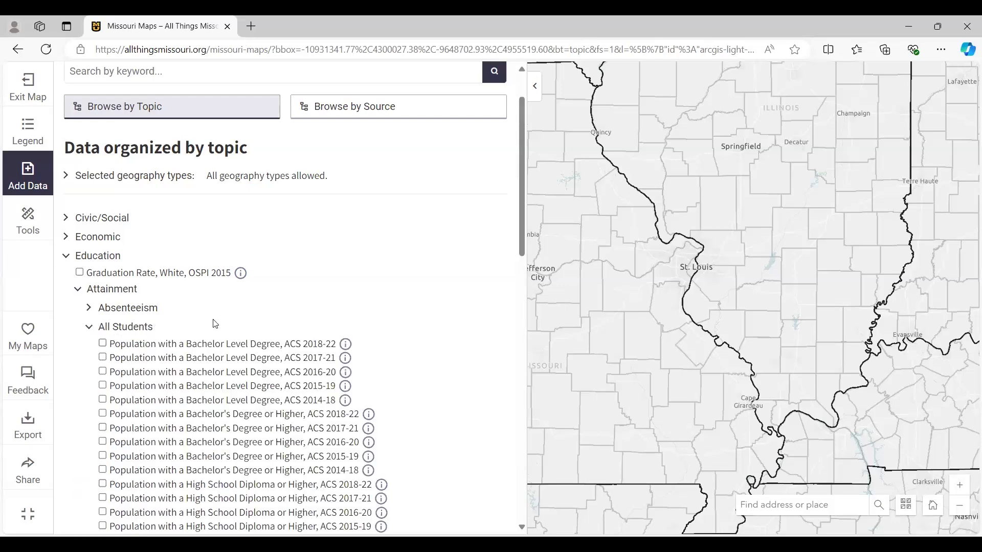
scroll(390, 318, down, 1)
scroll(390, 318, down, 1)
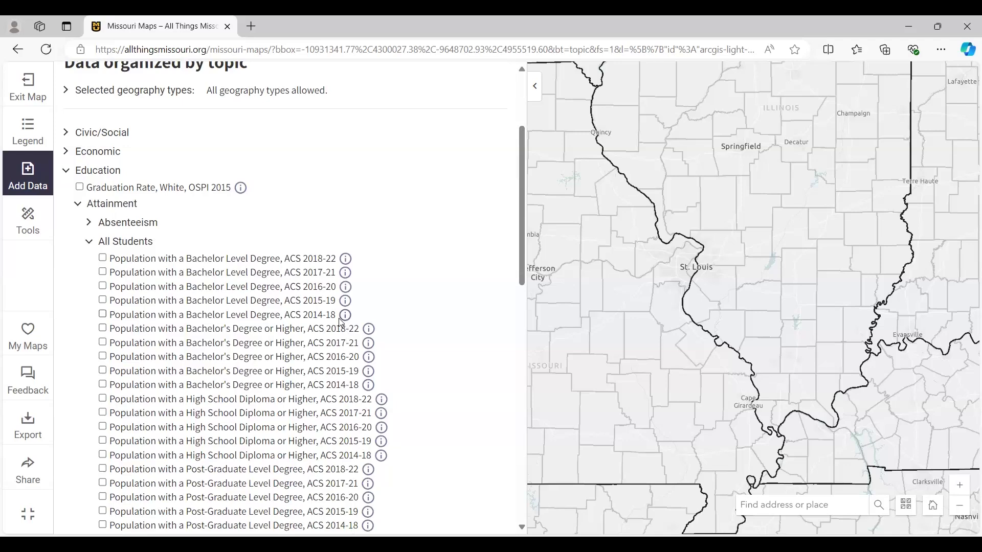
scroll(438, 317, down, 1)
scroll(439, 316, down, 1)
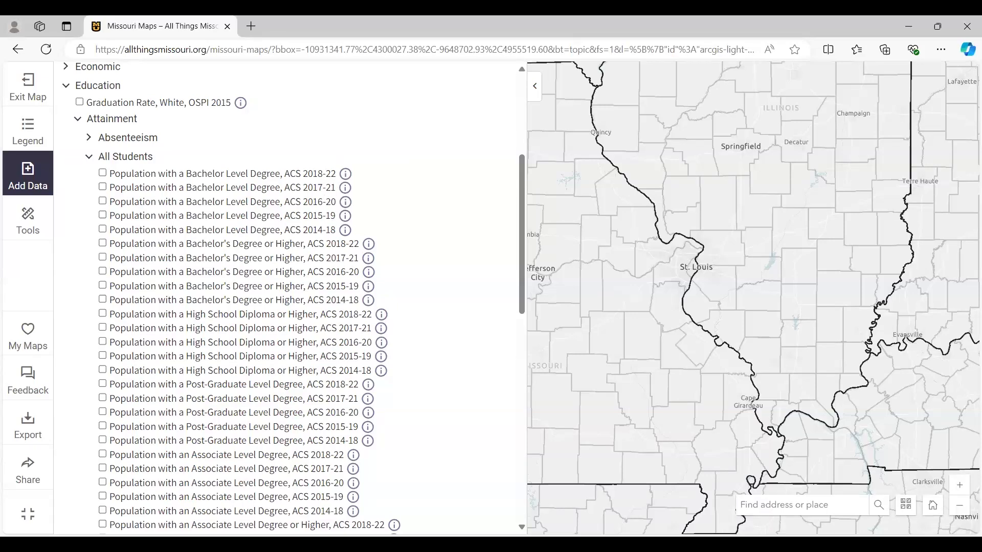
scroll(389, 293, up, 3)
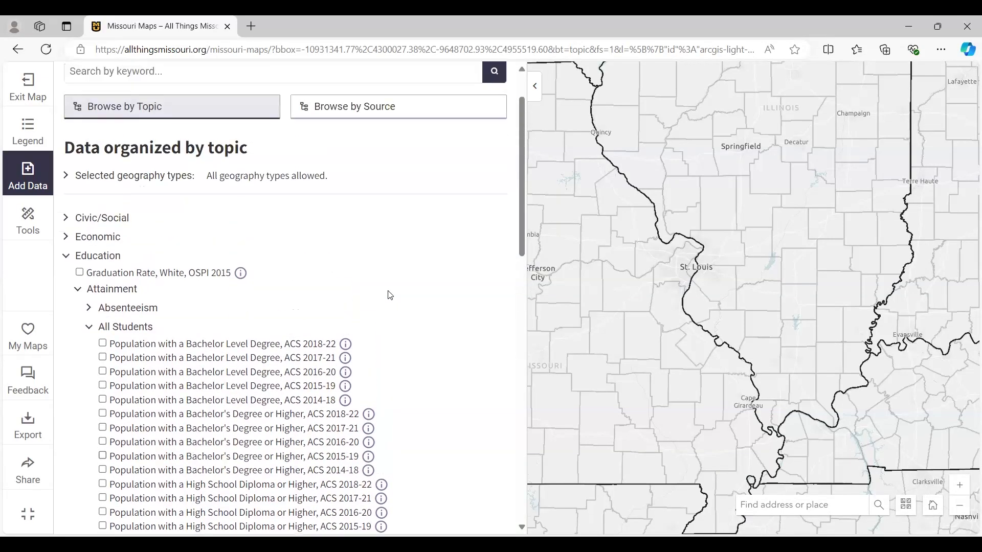
scroll(389, 295, up, 1)
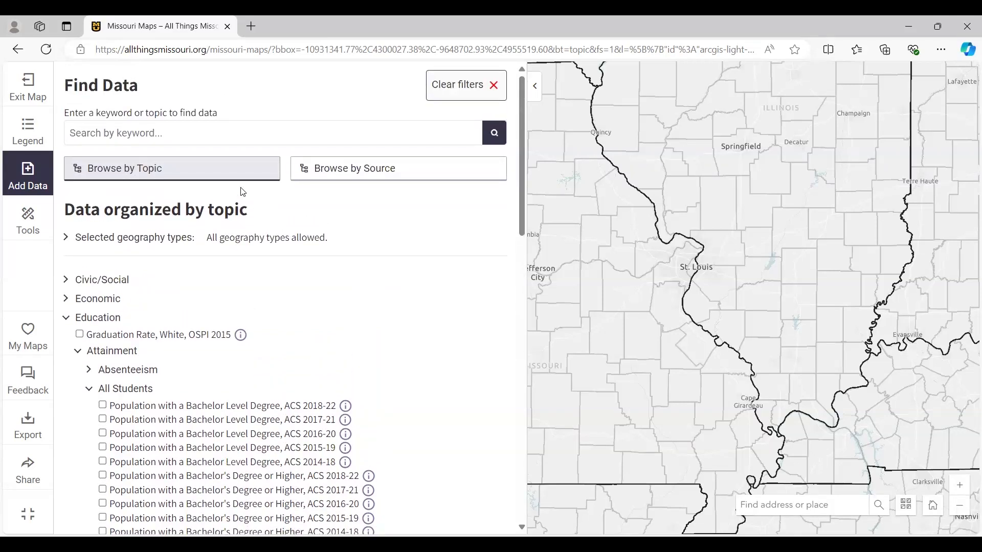
click(217, 174)
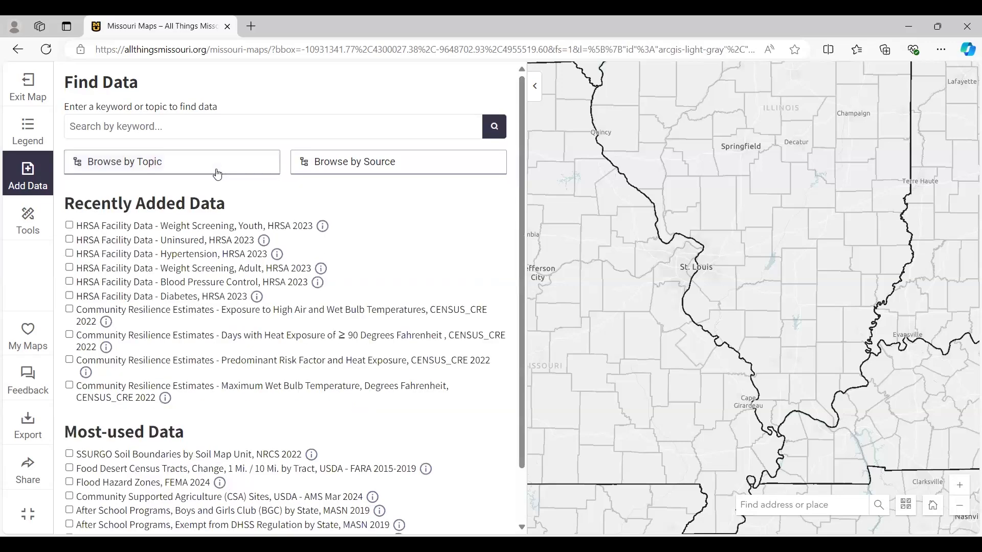
- Browse the available data by source and look through the alphabetical list of data providers
click(403, 168)
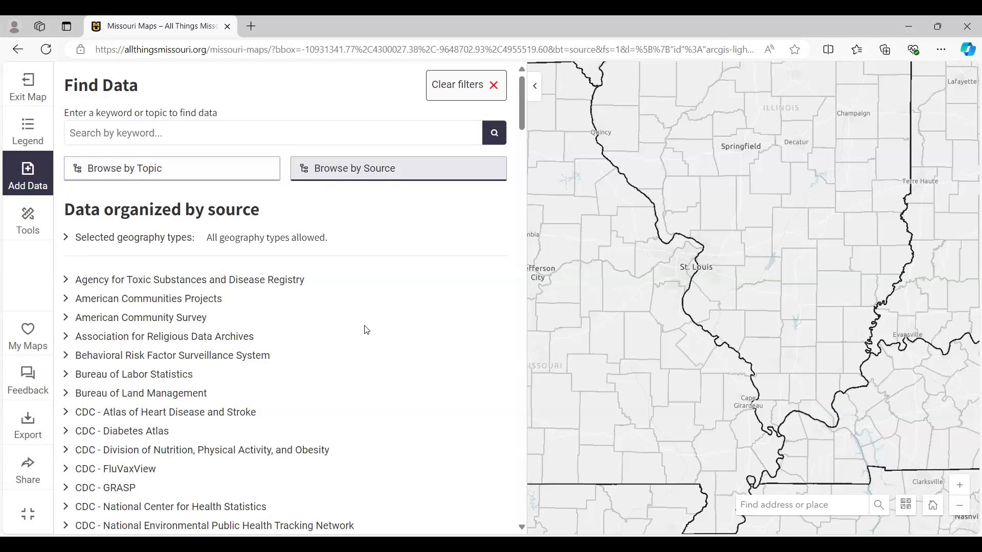
scroll(366, 330, down, 5)
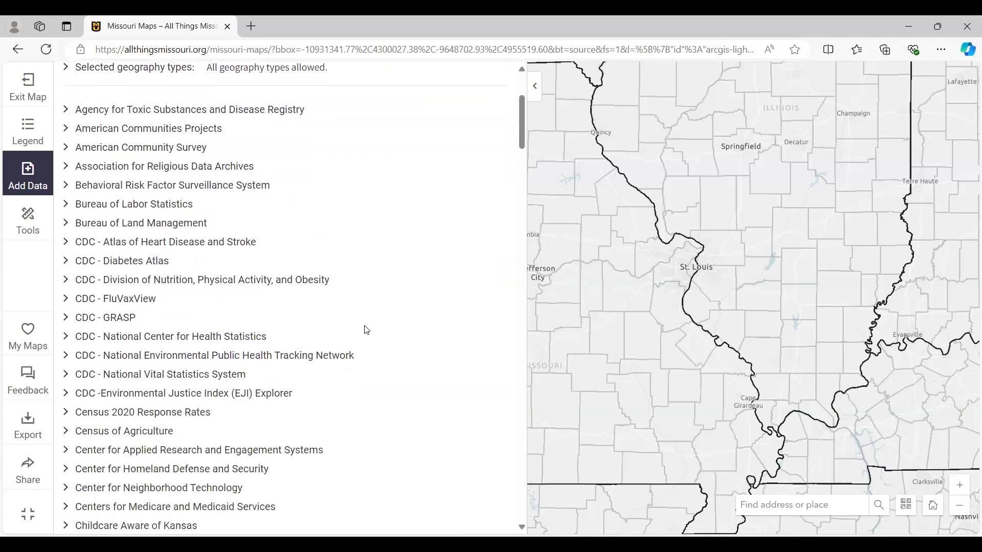
scroll(366, 330, down, 5)
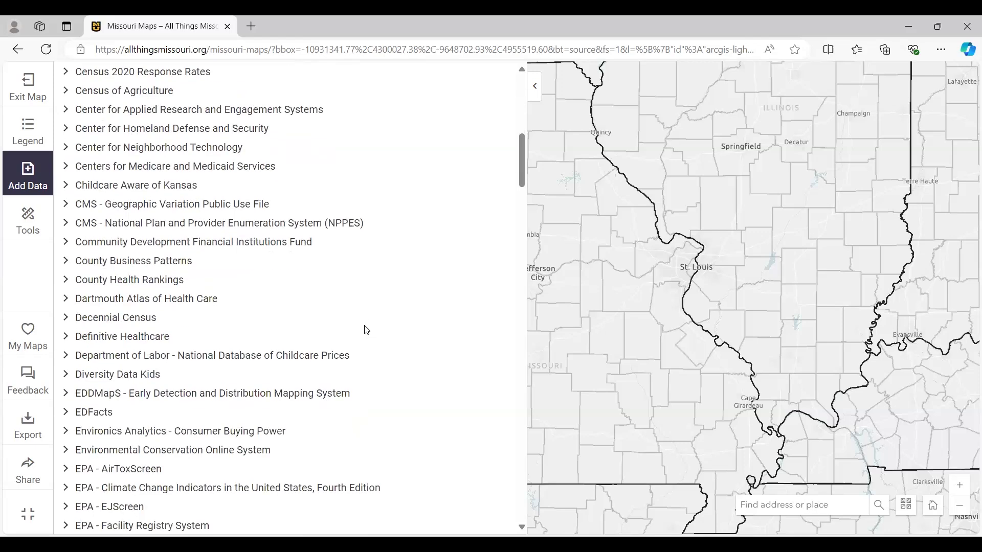
scroll(367, 330, down, 7)
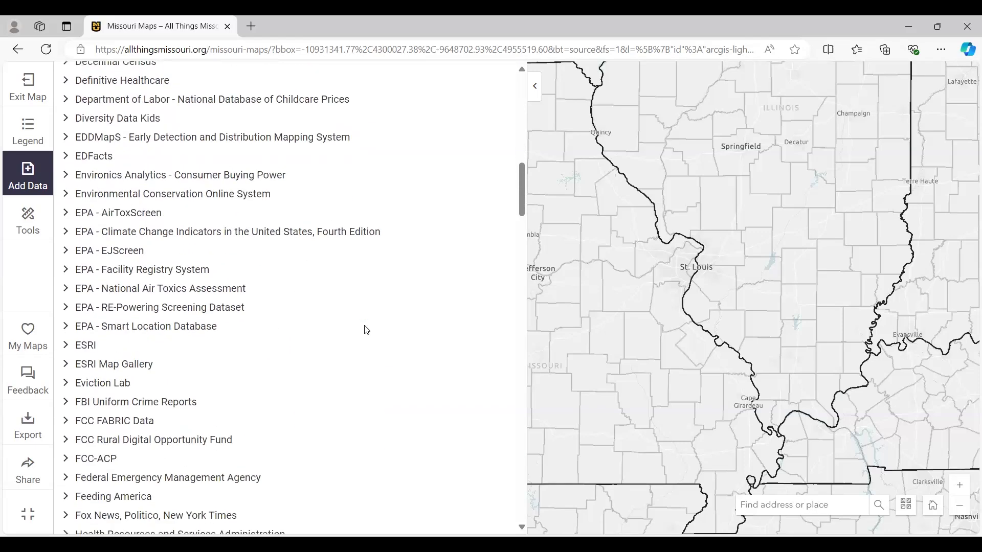
scroll(367, 330, down, 1)
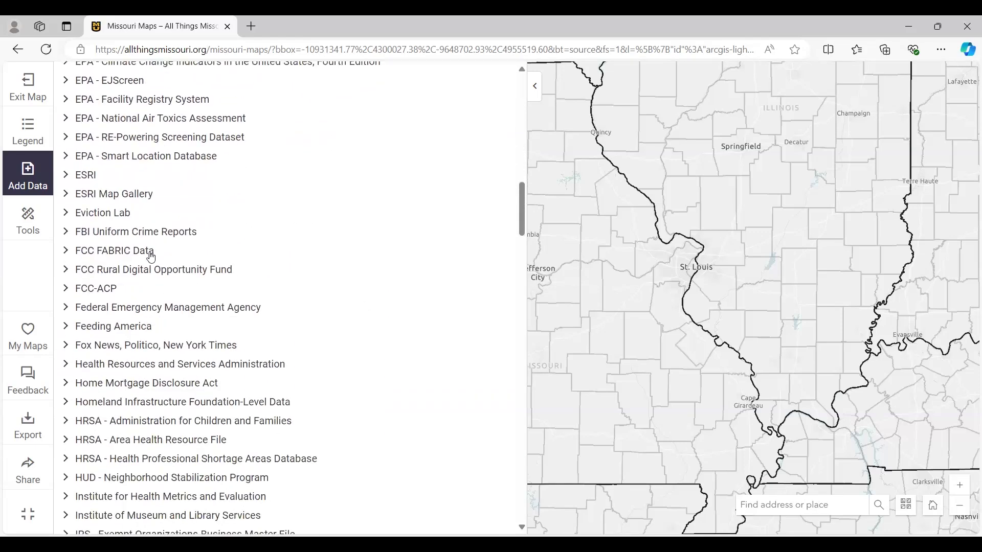
- Expand the FCC FABRIC Data source, examine its broadband layers under Utilities, and close the source listing
click(80, 253)
scroll(254, 287, down, 1)
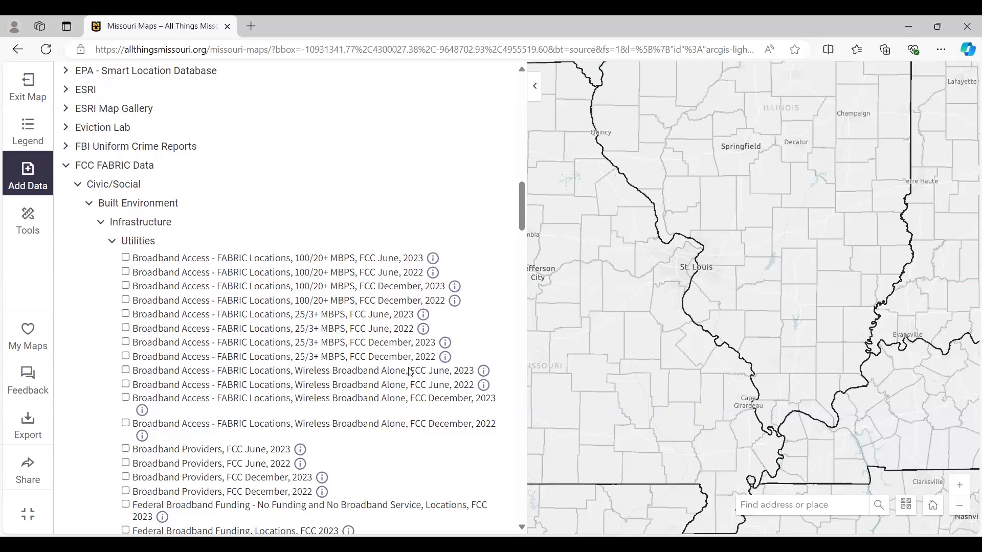
scroll(410, 372, down, 1)
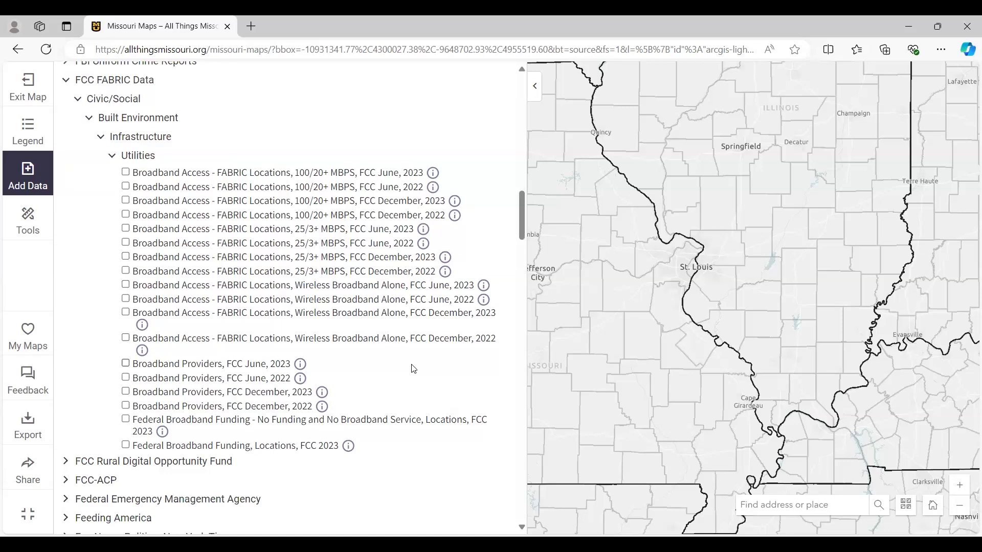
scroll(414, 369, up, 1)
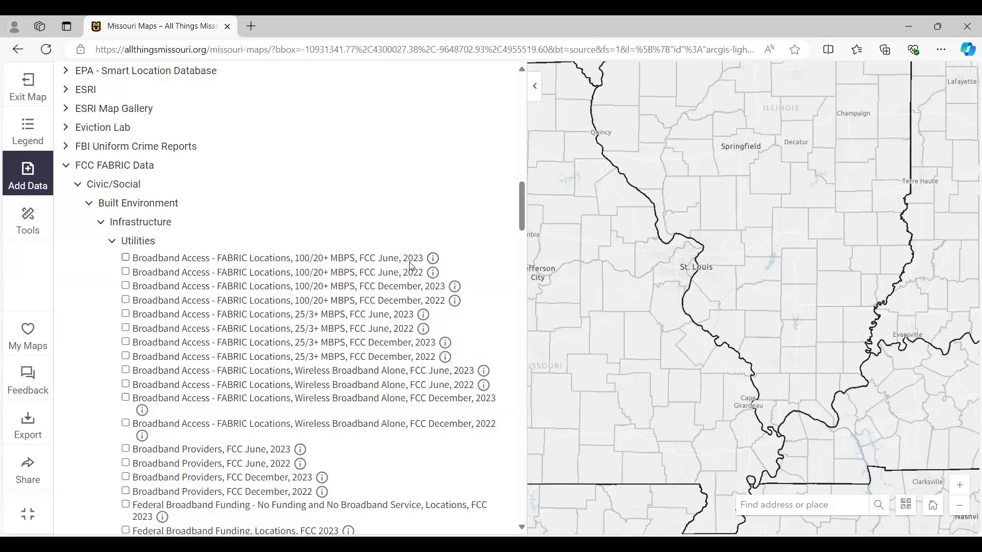
scroll(357, 319, up, 8)
scroll(357, 320, up, 7)
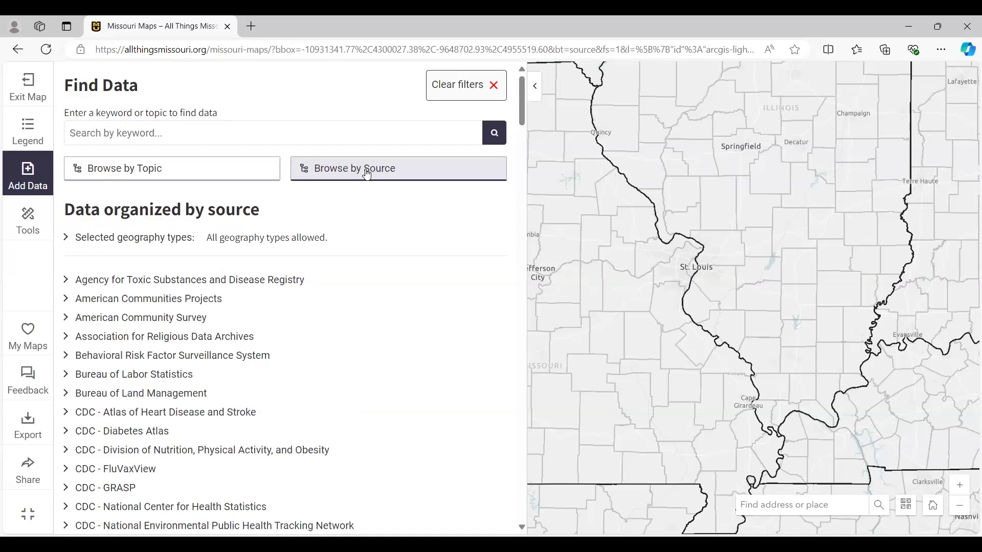
click(368, 175)
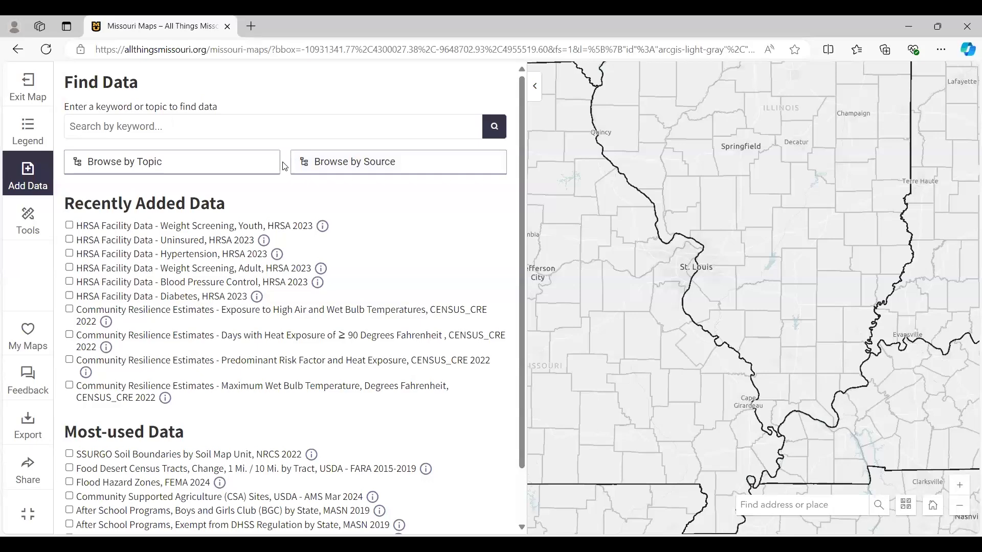
click(354, 163)
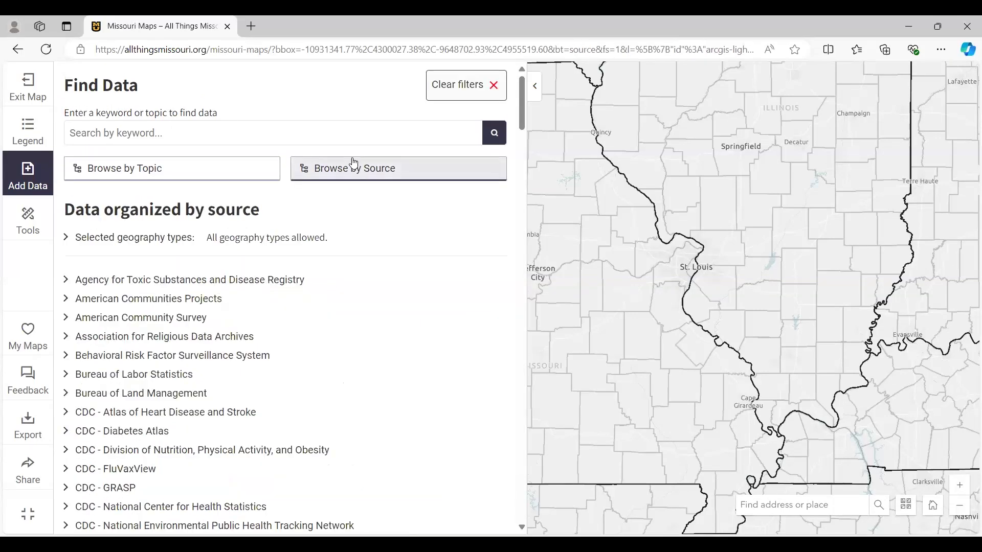
click(361, 172)
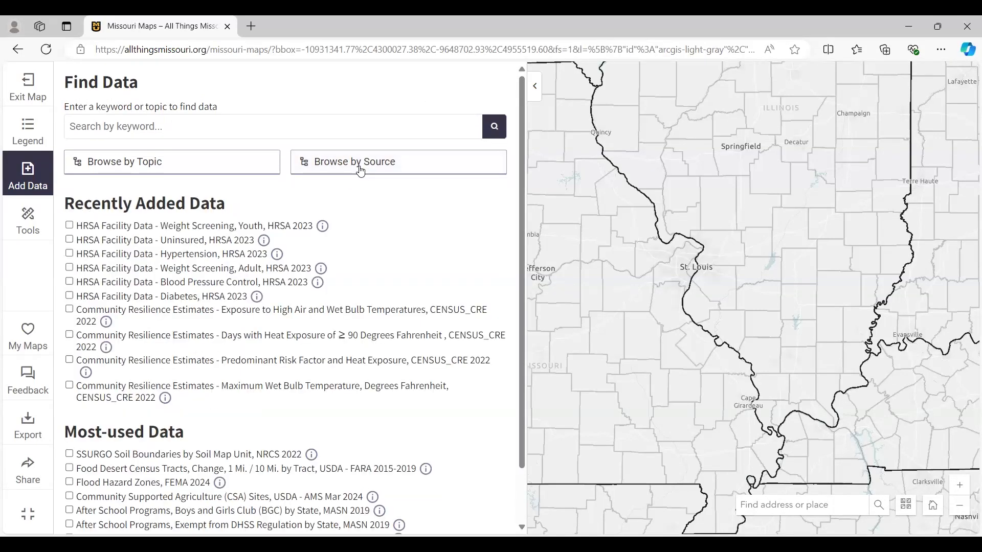
- Search the data for "heat index" and open the layer info for Average Days Above 95 Degrees by County, CDC EPHTN 2019-2021
click(188, 126)
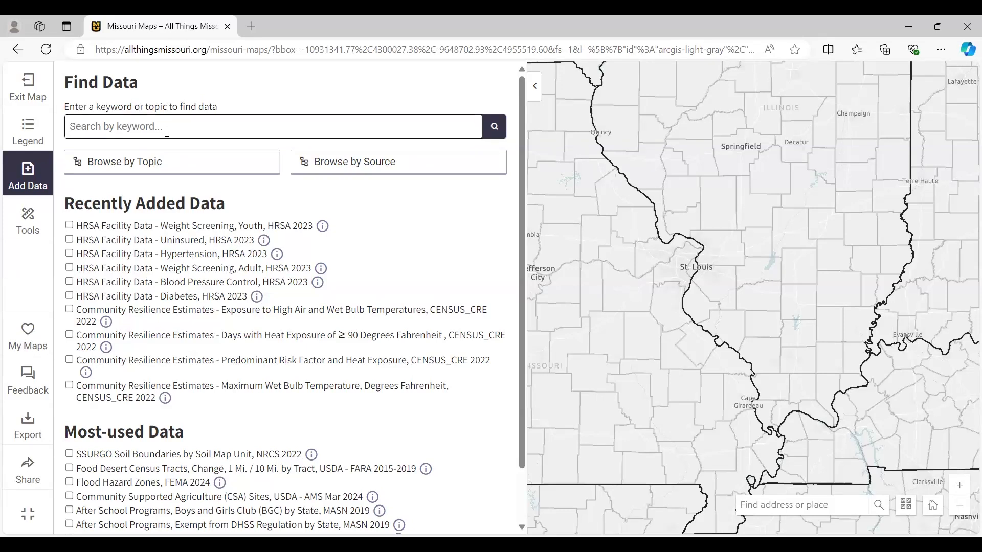
text(he)
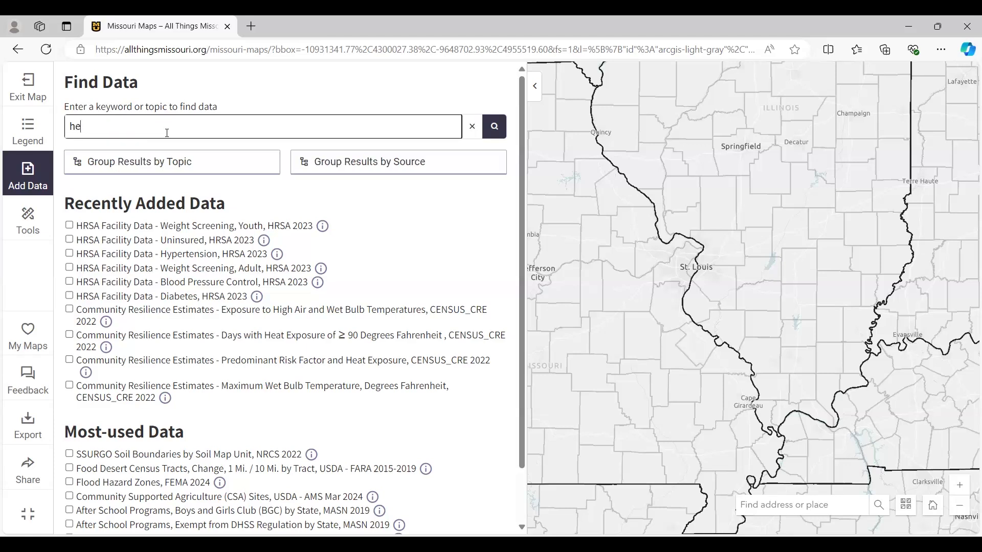
text(at index)
click(496, 130)
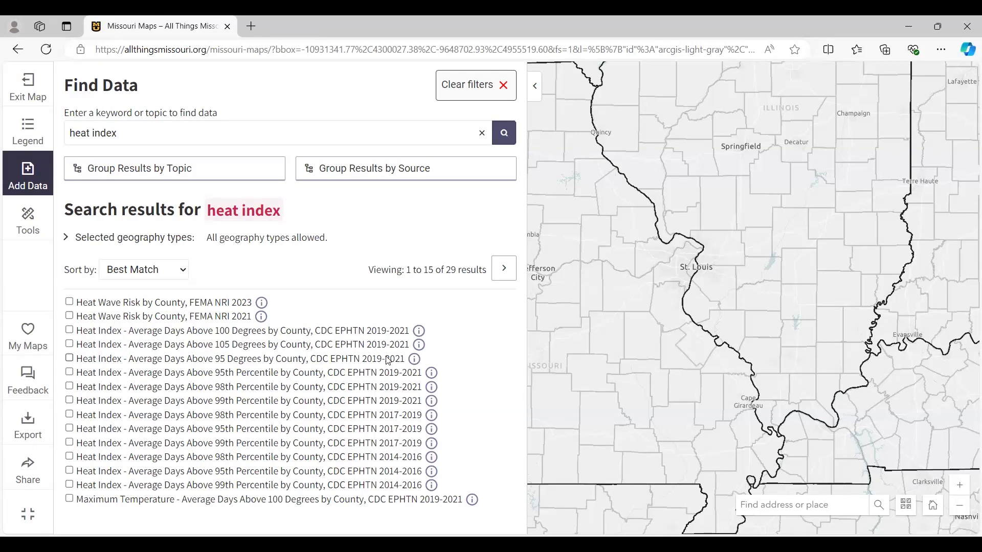
click(415, 359)
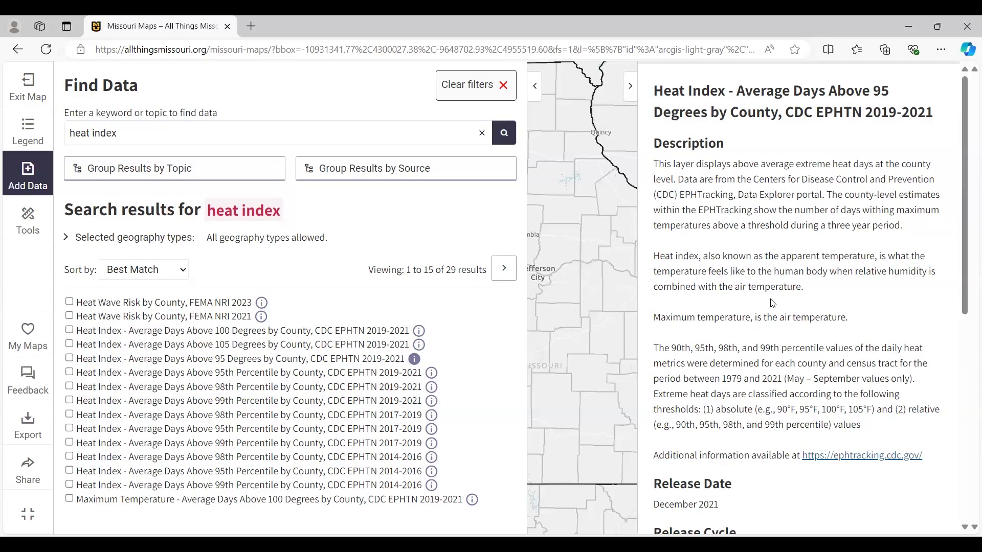
- Read through the Average Days Above 95 Degrees layer's description, release, geographic unit and data source details, and close the layer info
scroll(773, 304, down, 3)
scroll(771, 302, down, 2)
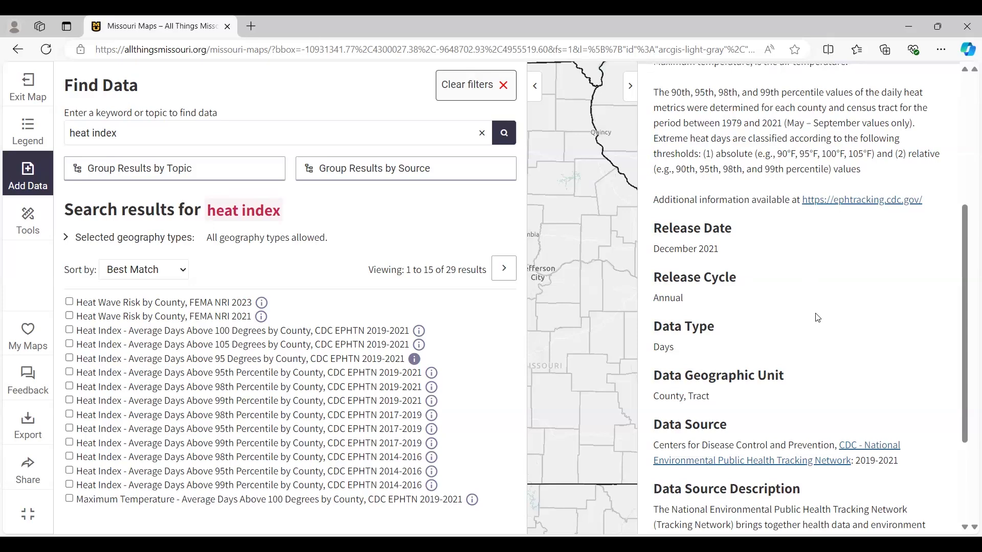
scroll(806, 309, down, 2)
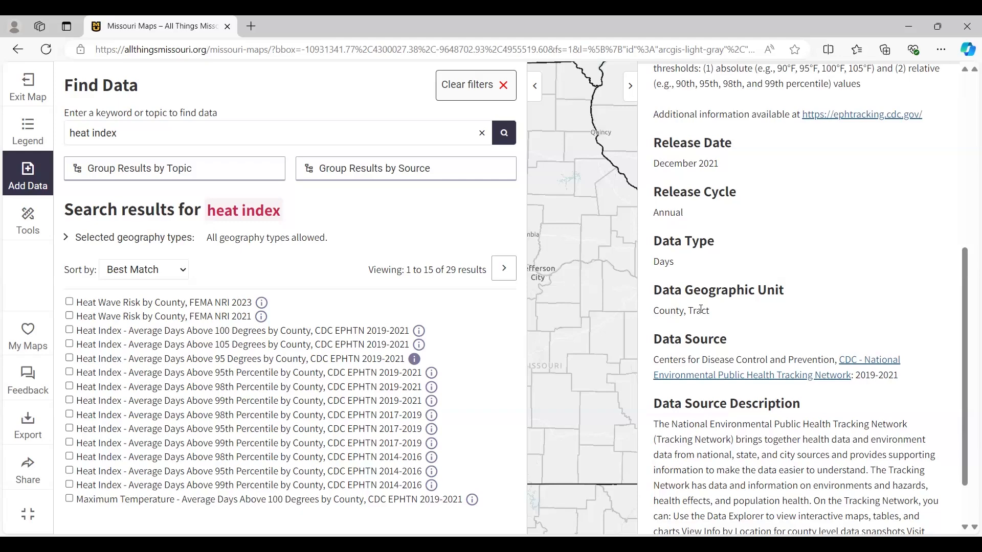
scroll(778, 335, down, 1)
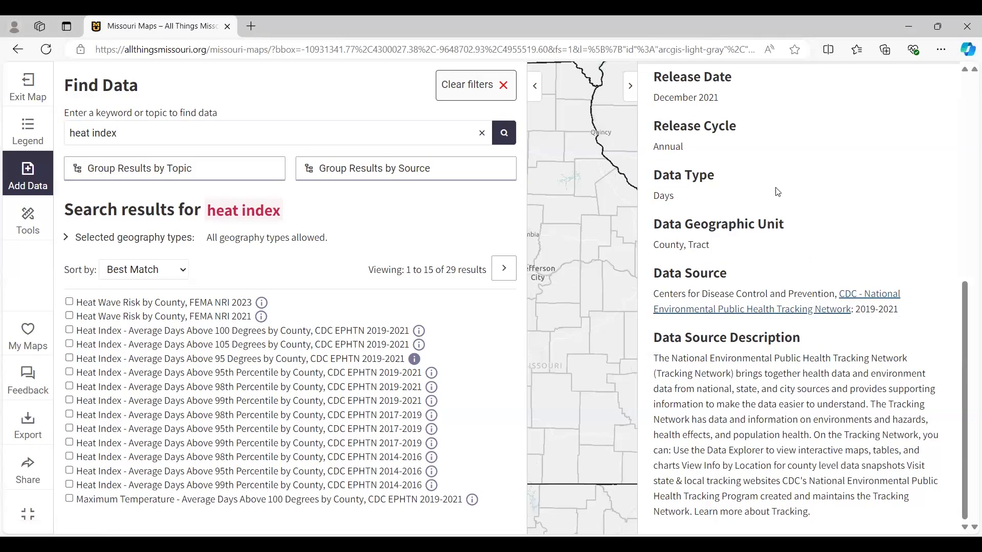
click(630, 91)
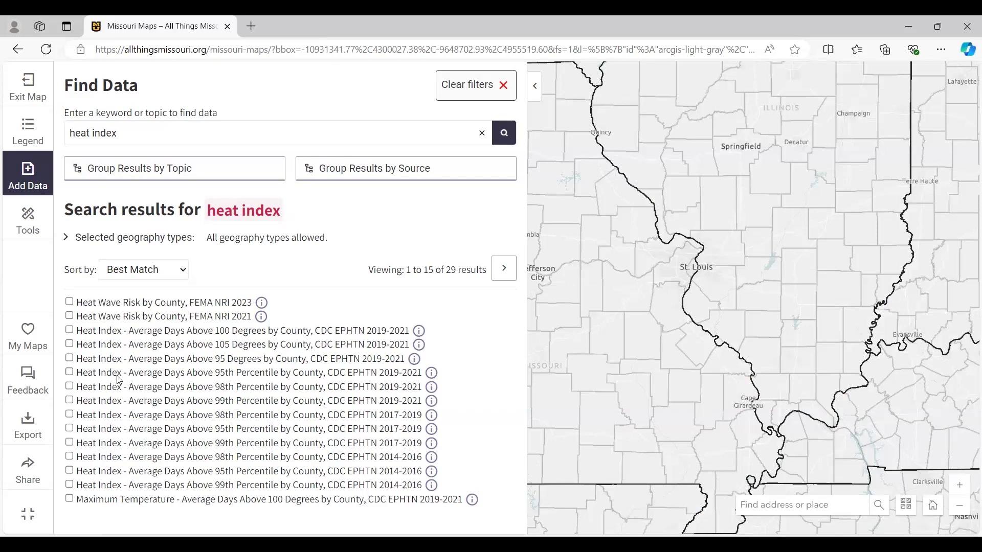
- Add the Heat Index - Average Days Above 95 Degrees by County, CDC EPHTN 2019-2021 layer to the map and open the legend
click(69, 359)
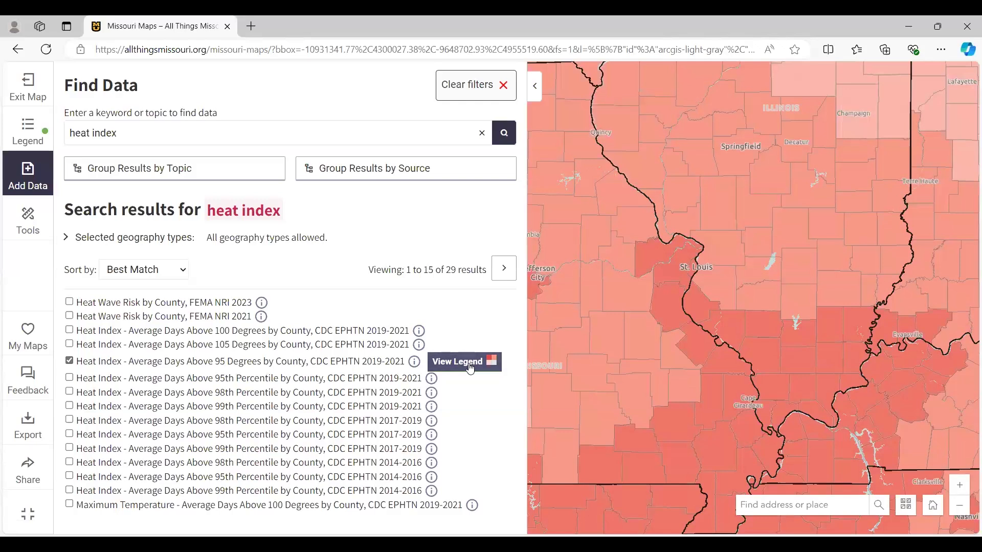
click(28, 129)
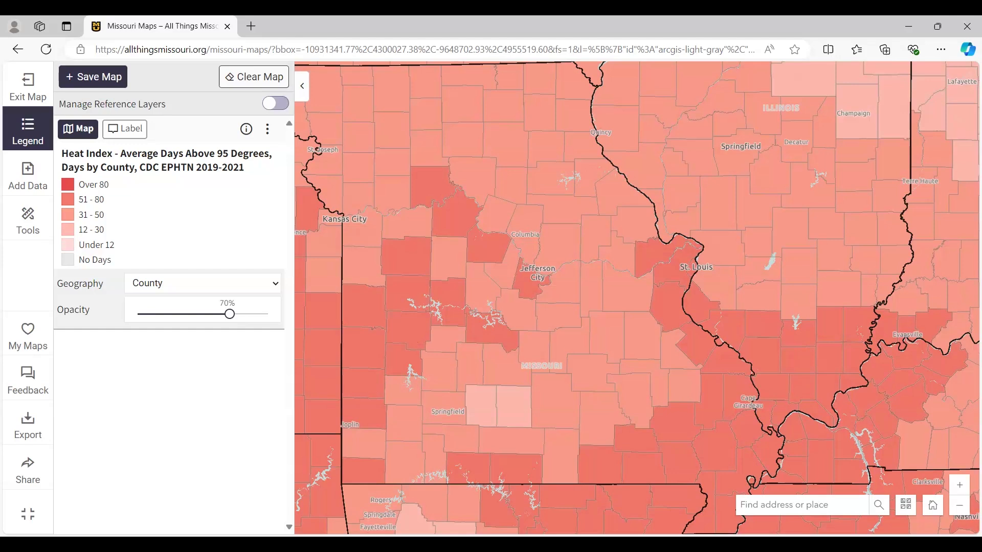
- Locate Boone County, MO, USA on the map and show it together with its surrounding counties
click(761, 506)
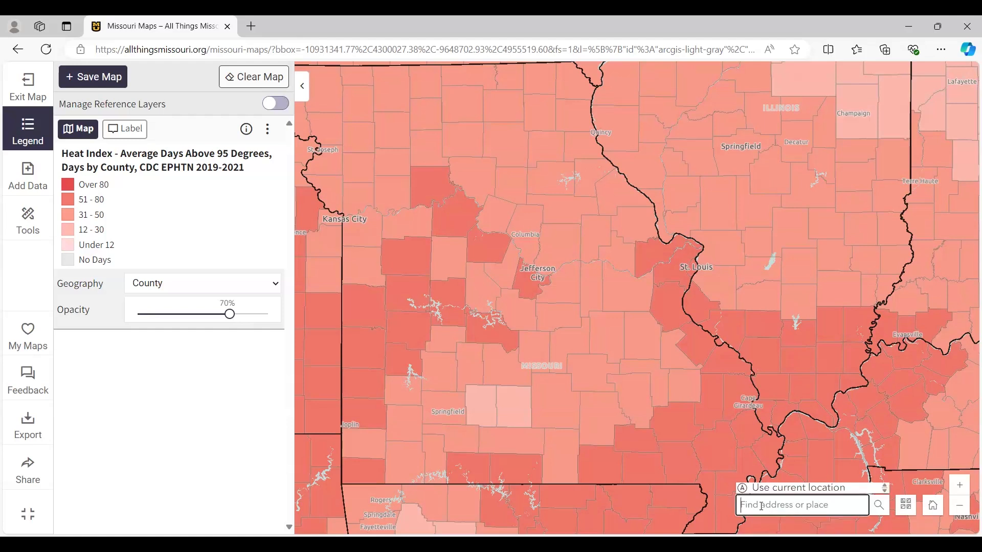
text(boone)
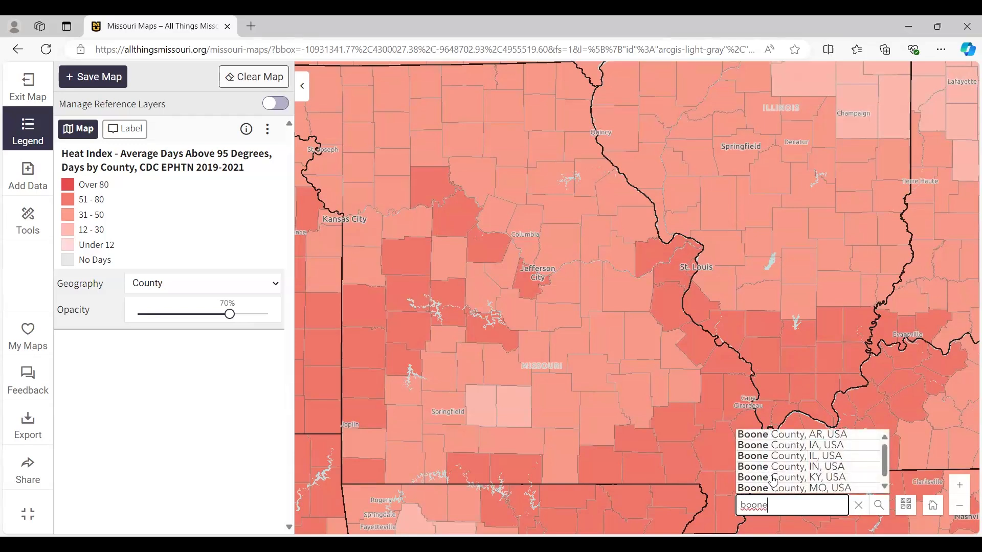
click(795, 489)
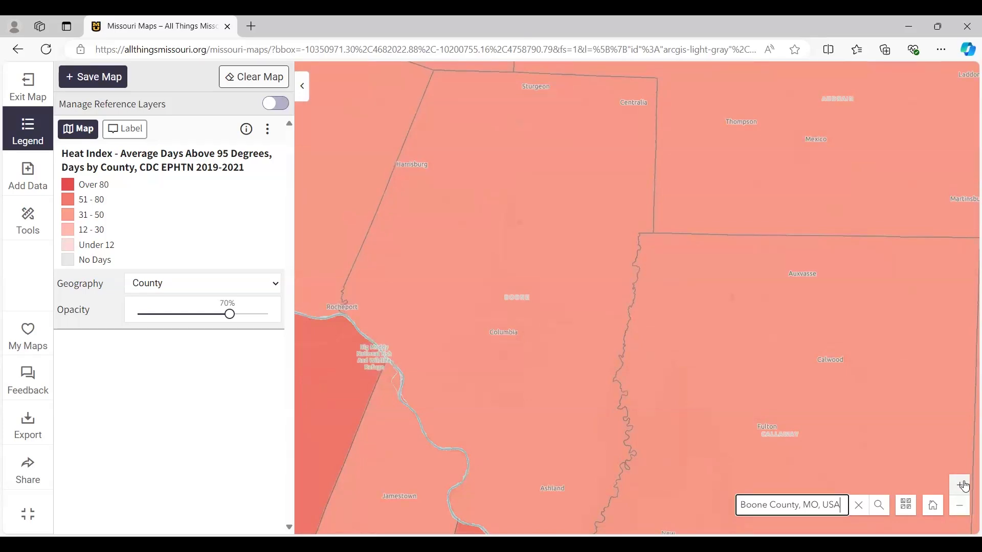
click(964, 507)
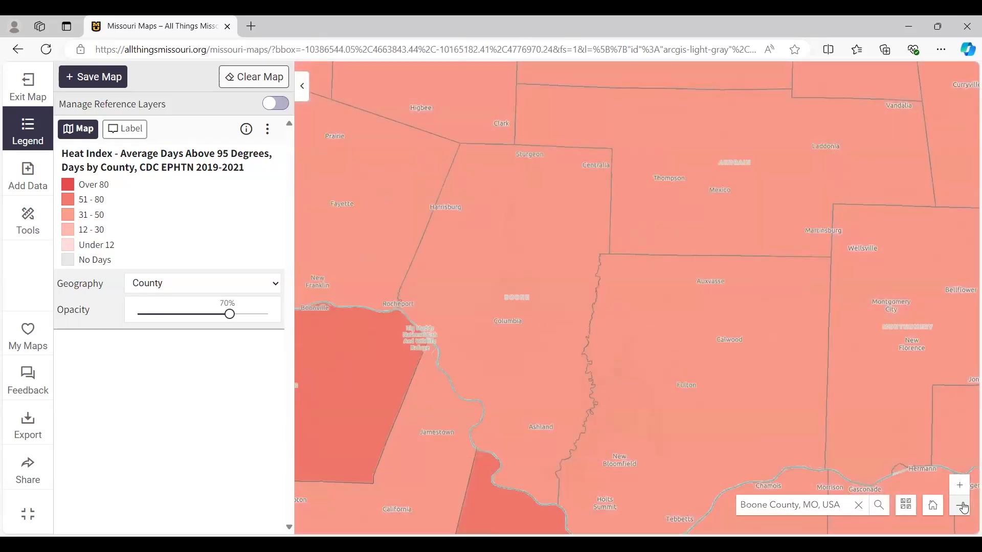
click(964, 507)
scroll(512, 357, up, 1)
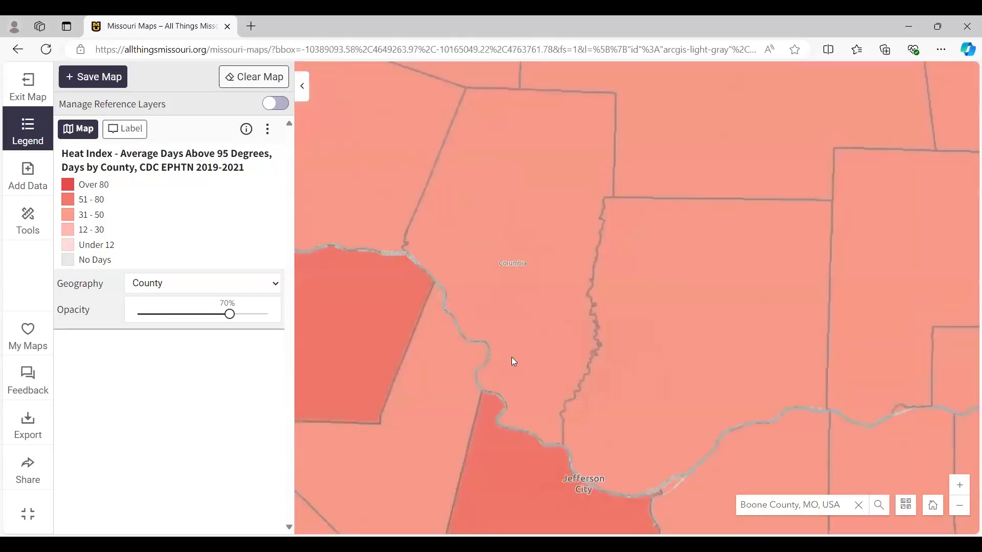
scroll(514, 362, up, 1)
scroll(513, 362, down, 1)
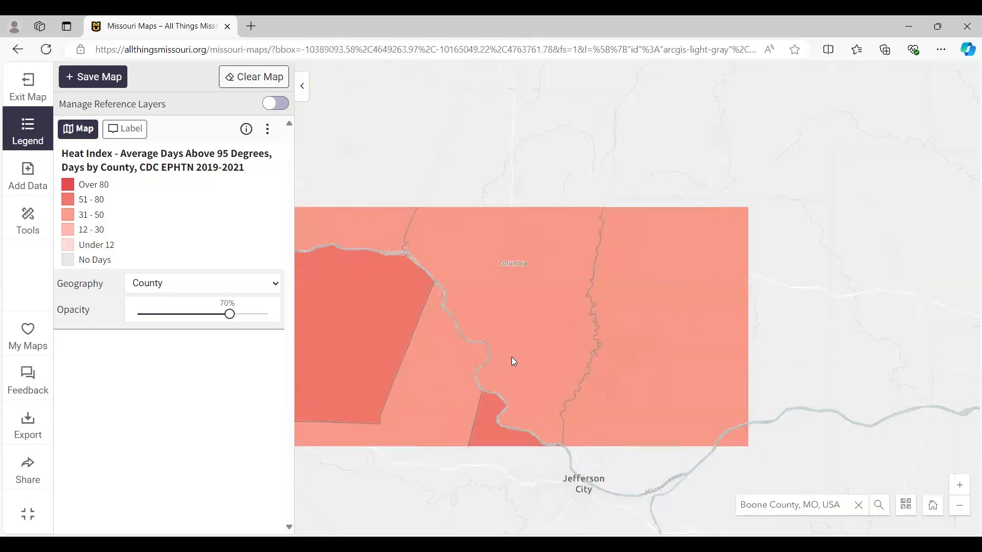
scroll(514, 362, down, 1)
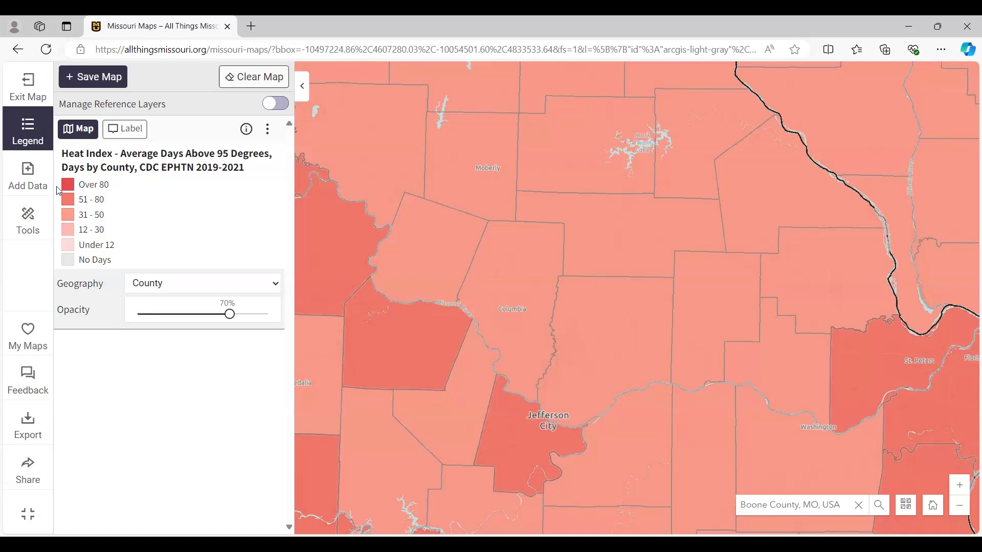
- Search the data for "senior alone", map Households with Seniors (Age 65+) Living Alone by County, ACS 2018-22, and view its legend
click(28, 182)
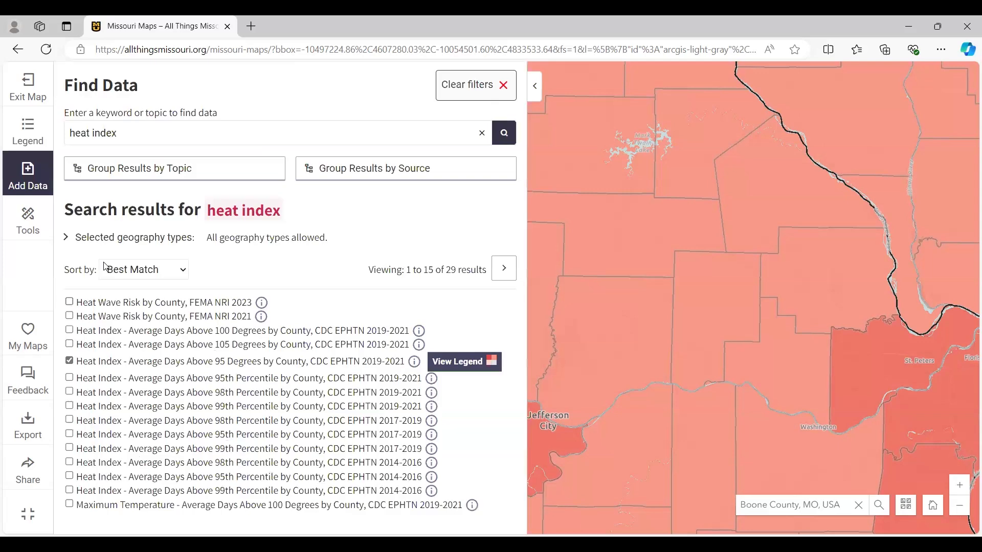
click(482, 133)
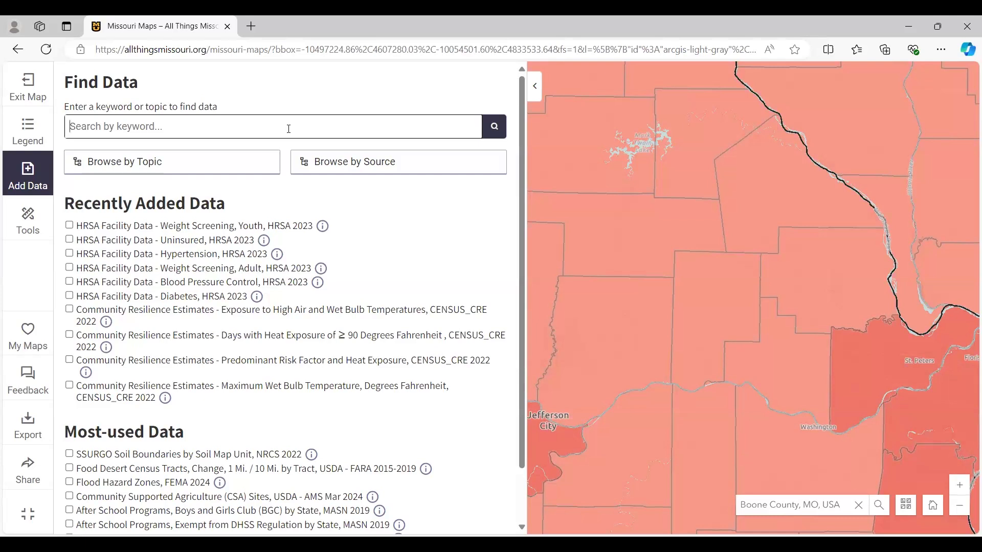
text(senior alone)
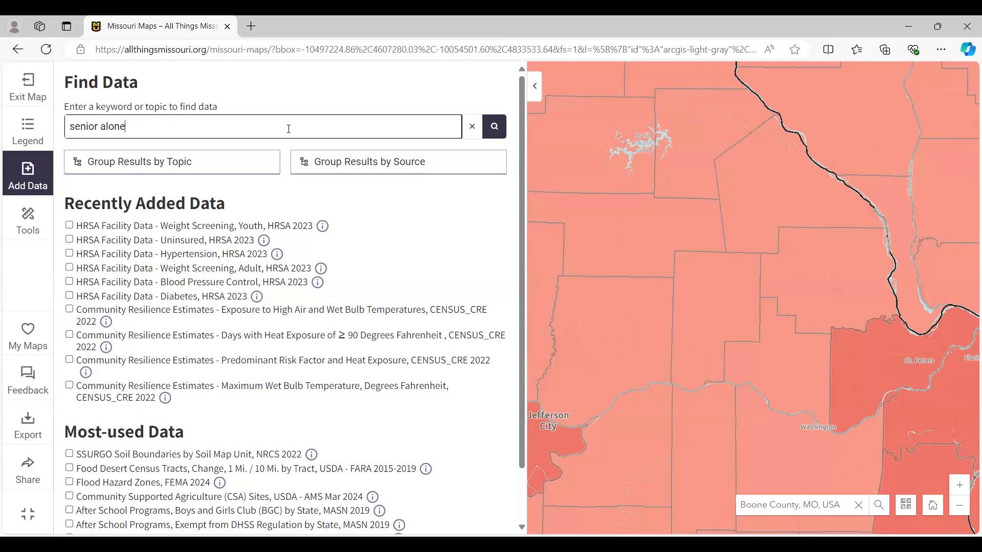
click(495, 130)
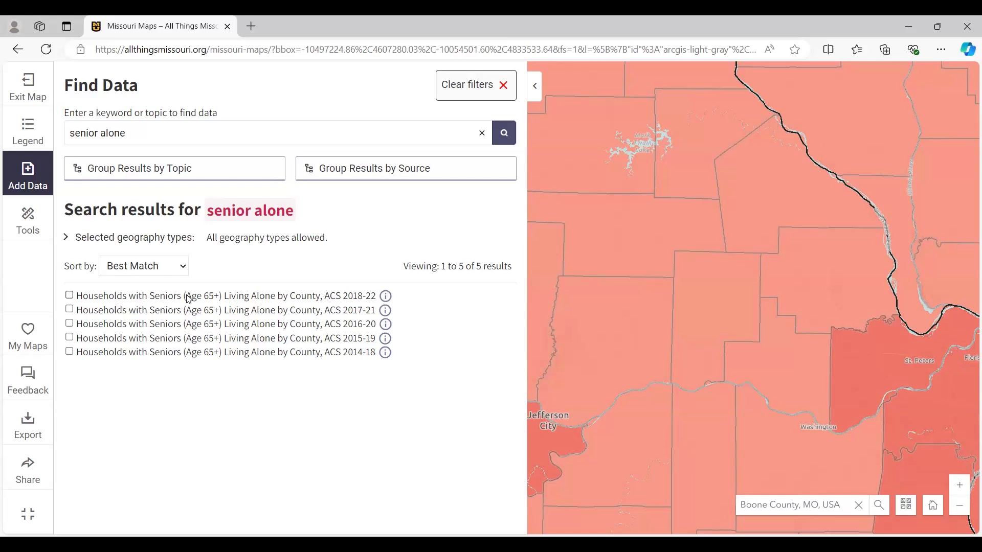
click(70, 297)
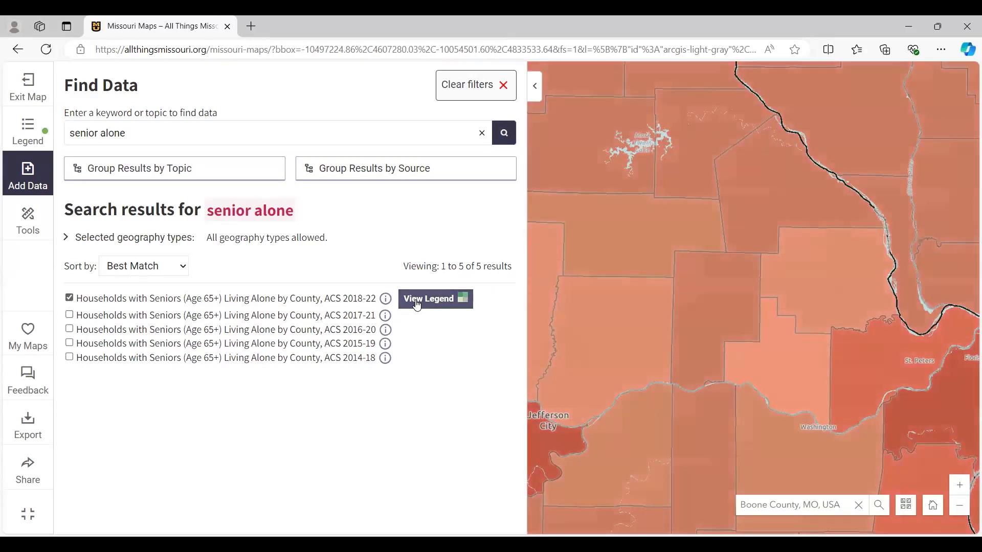
click(421, 304)
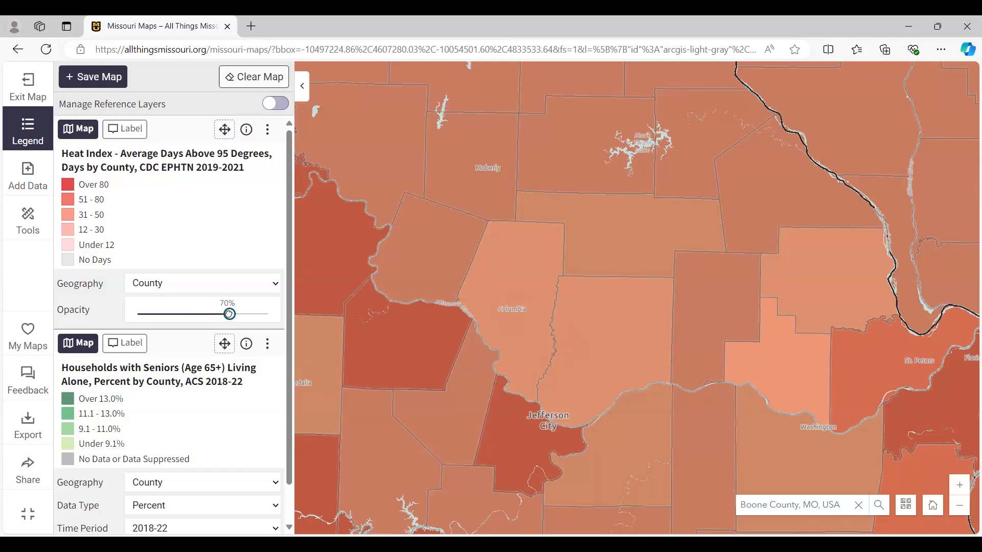
- Set the Heat Index layer's opacity to 100% and toggle the layer off and back on to compare it with the seniors layer
drag(230, 314, 283, 317)
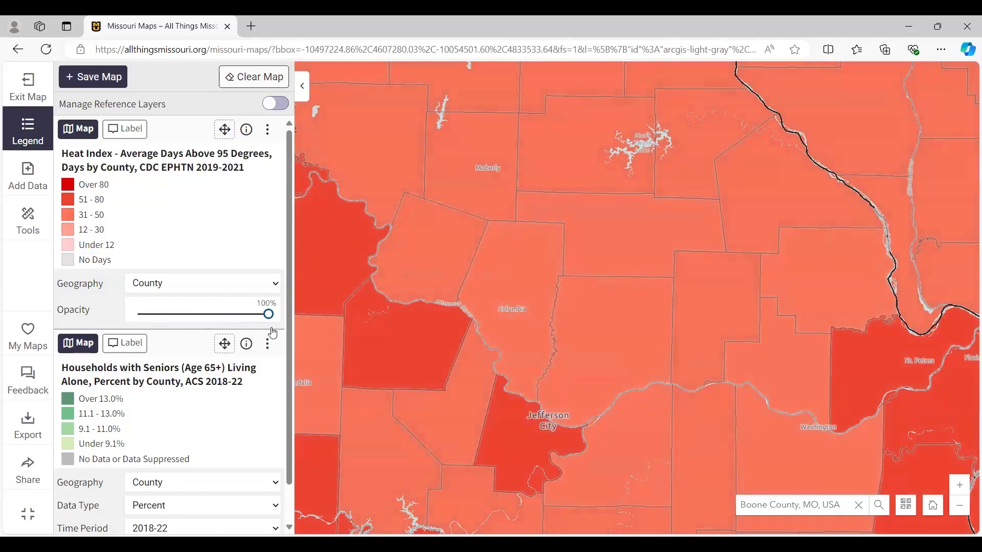
click(82, 129)
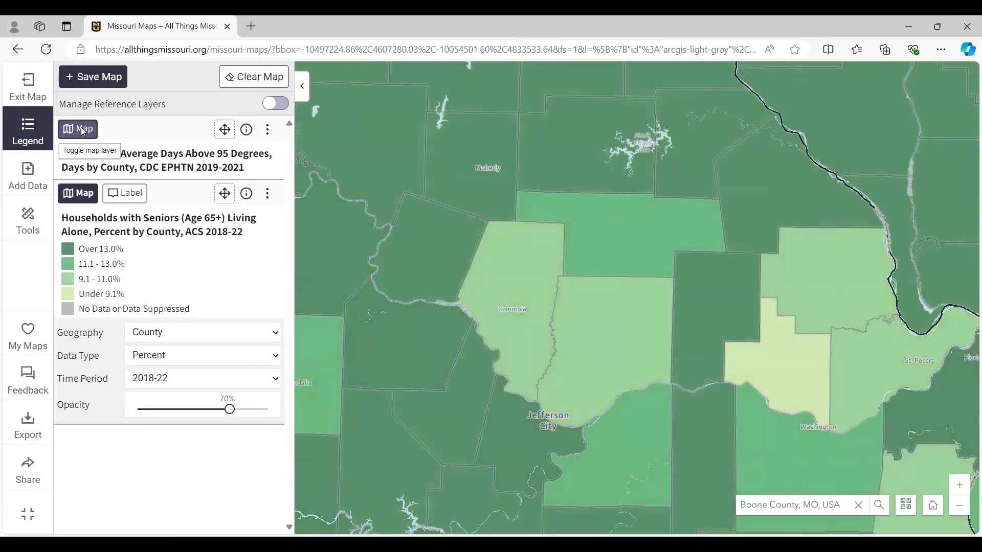
click(83, 132)
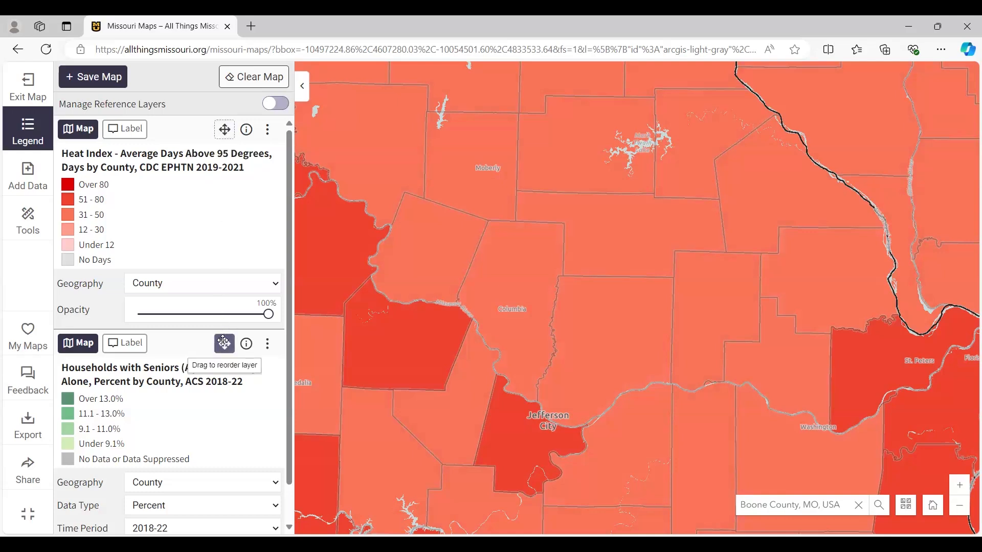
- Move the seniors living alone layer above the Heat Index layer, and set its opacity to 100% and geography to Tract
drag(199, 226, 181, 230)
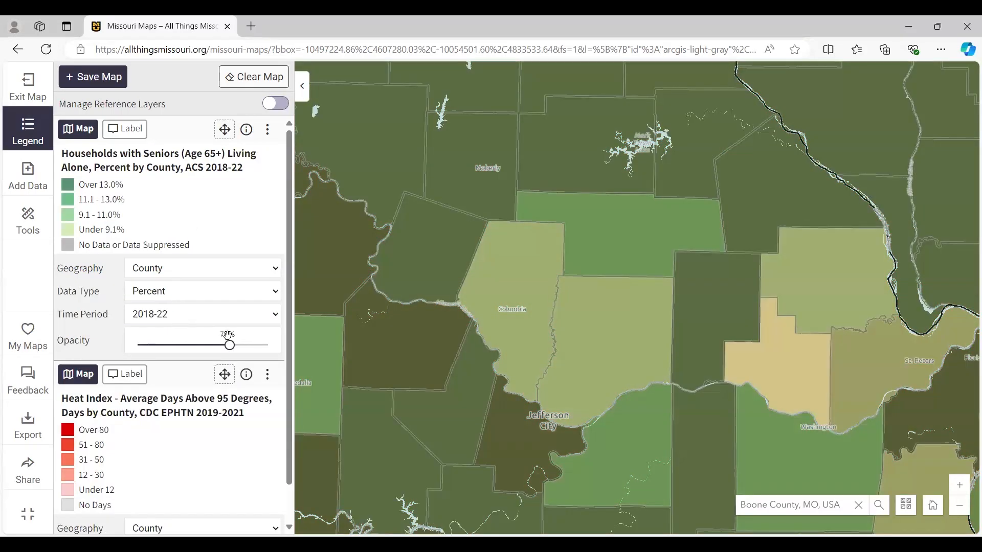
drag(230, 345, 282, 346)
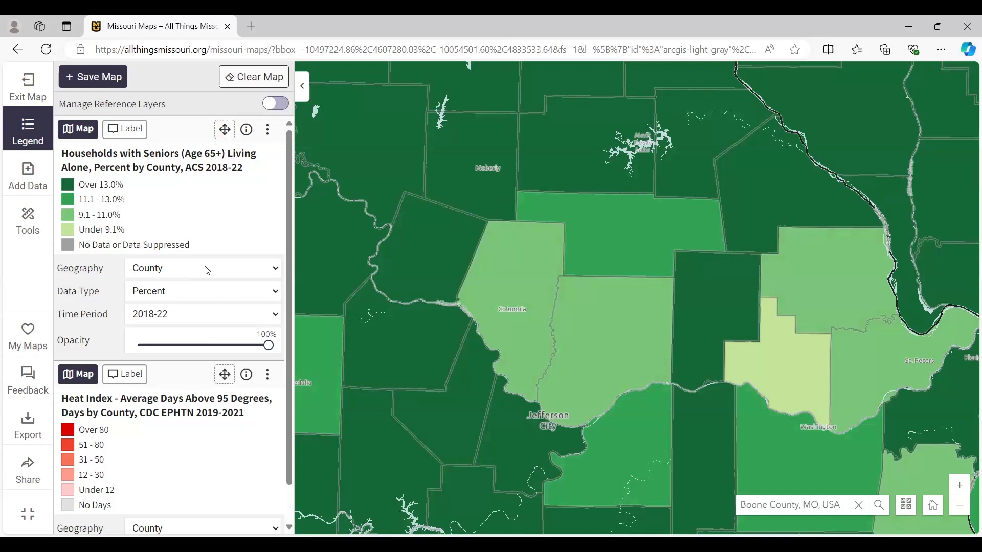
click(277, 269)
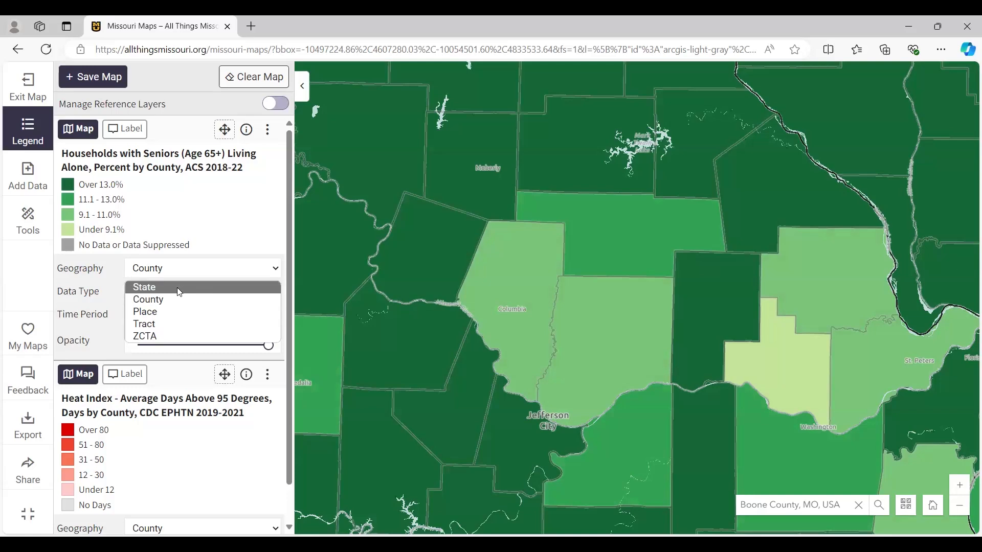
click(171, 324)
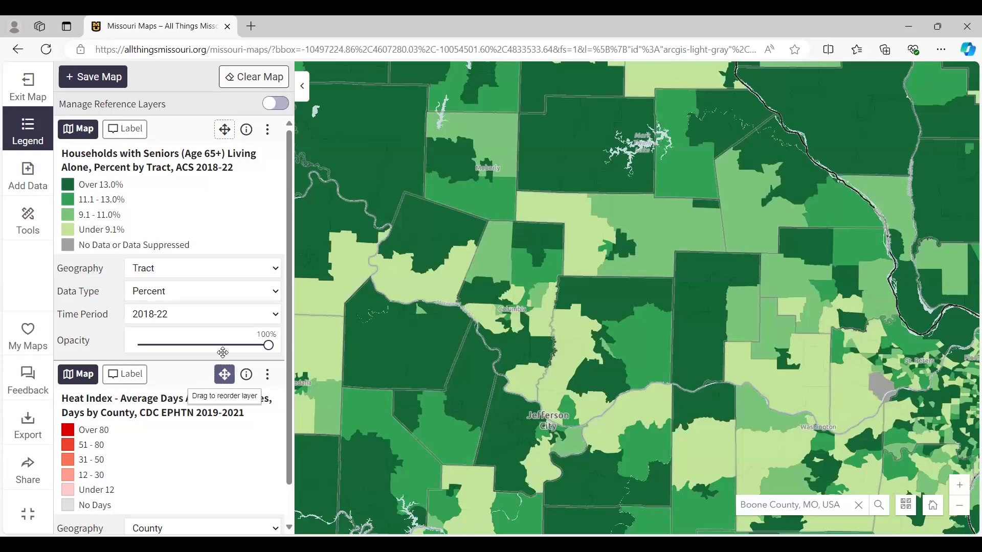
- Move the Heat Index layer above the seniors layer and set its geography to Tract
drag(224, 370, 208, 241)
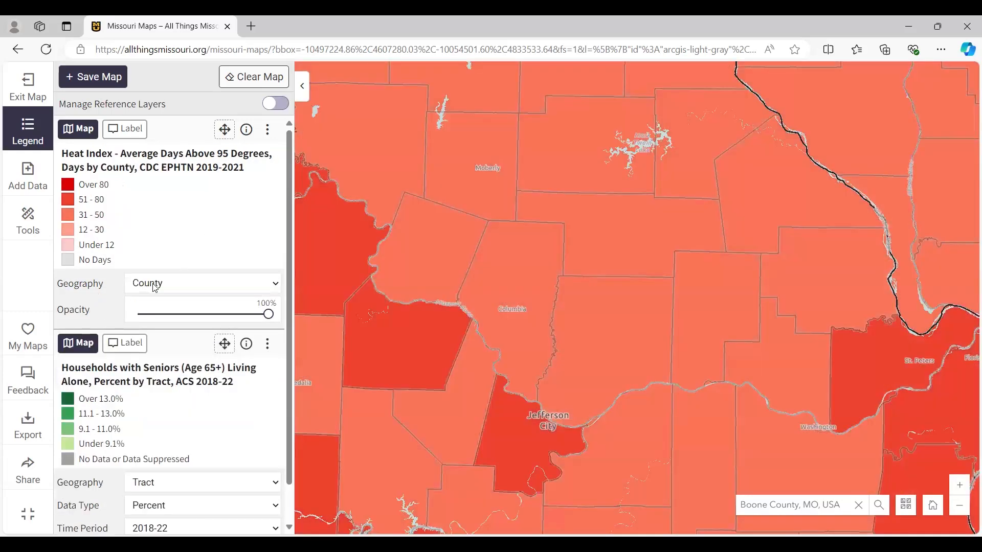
click(193, 288)
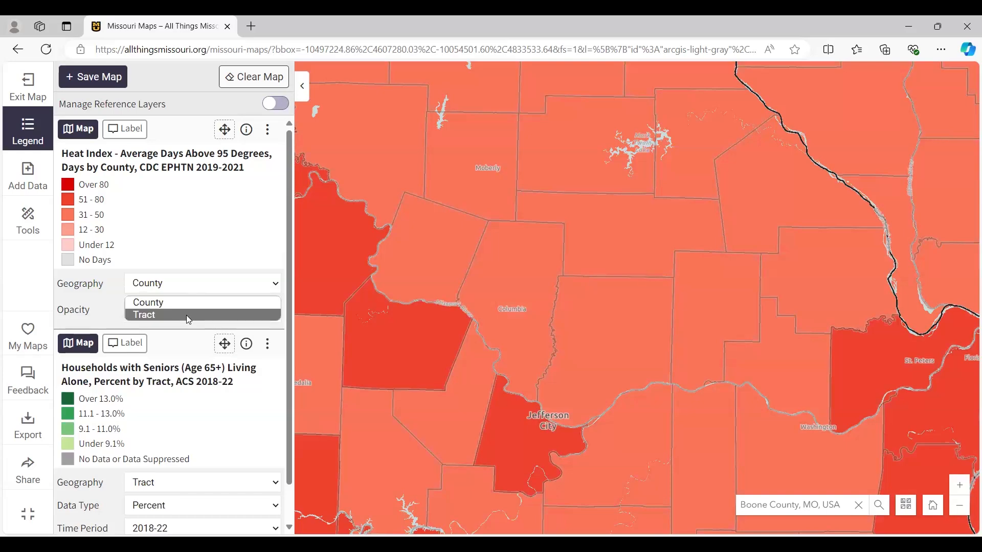
click(186, 315)
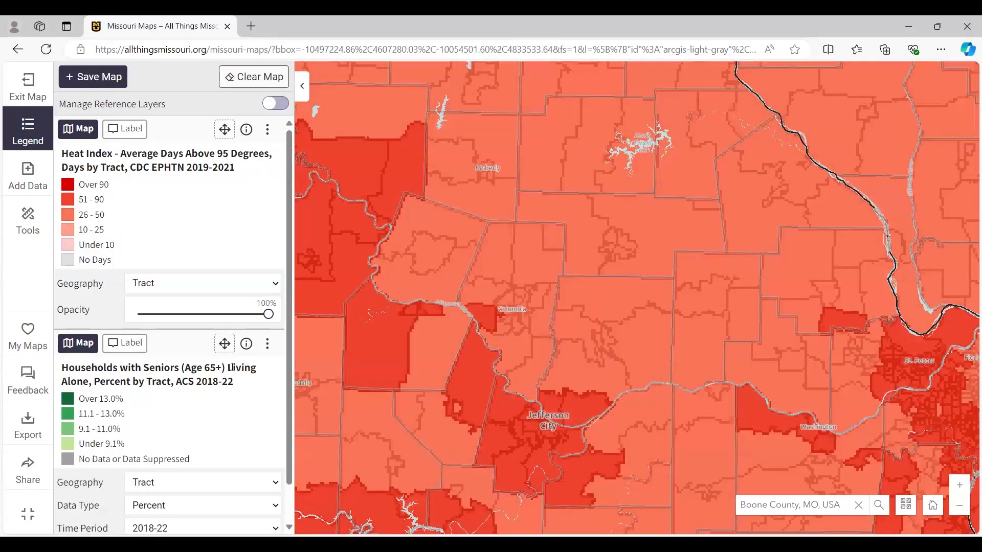
- Move the seniors living alone layer back above the Heat Index layer
scroll(233, 367, down, 1)
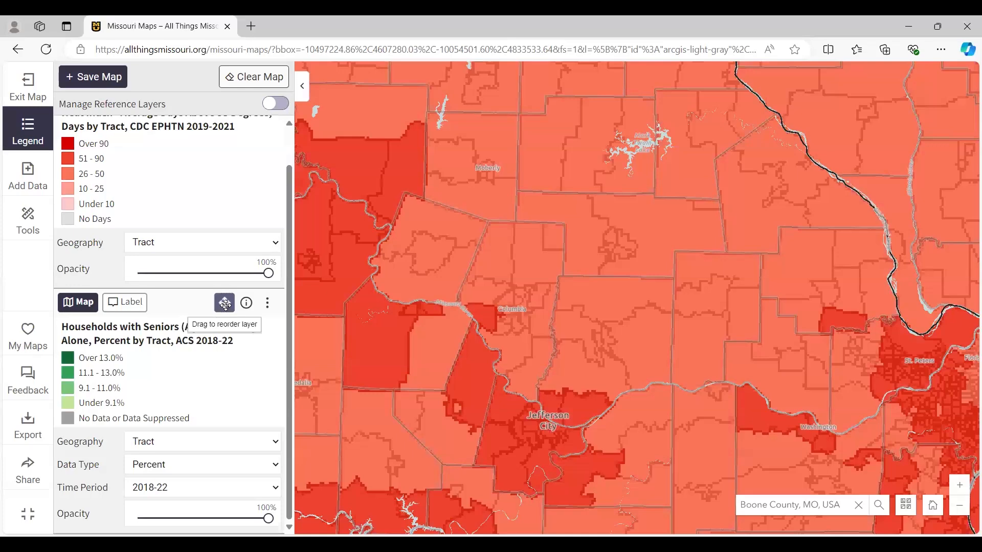
drag(226, 305, 226, 133)
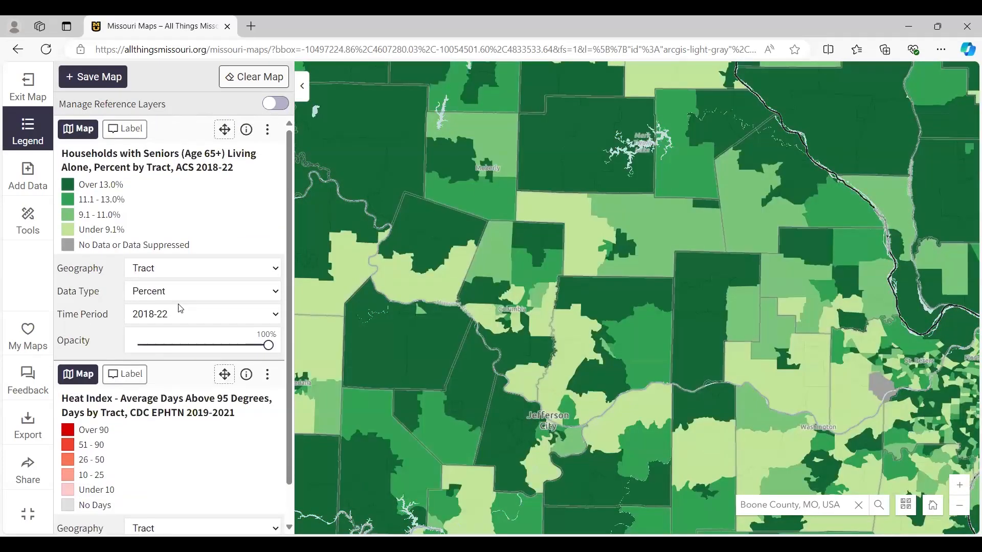
- Switch the seniors layer's time period to 2014-18 for comparison and return it to 2018-22
click(276, 315)
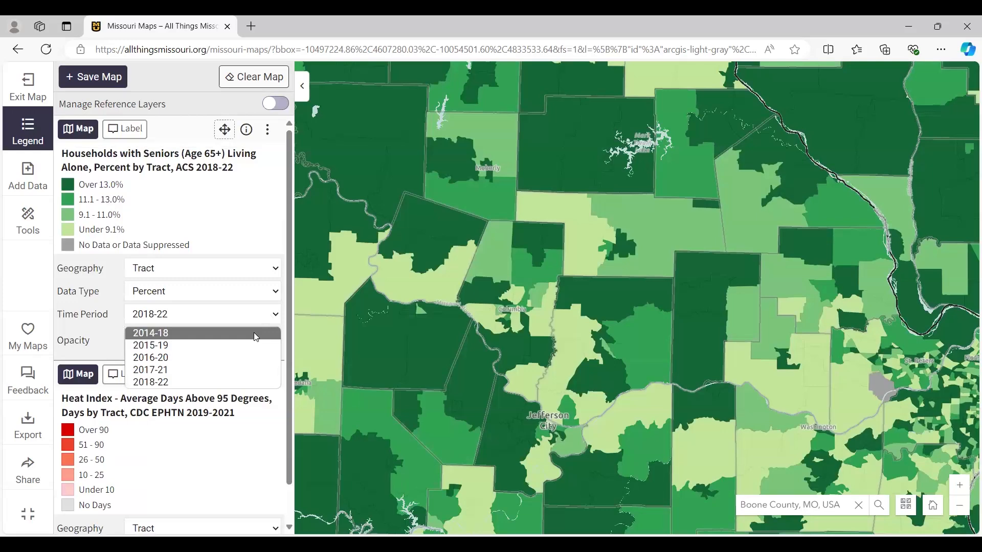
click(256, 338)
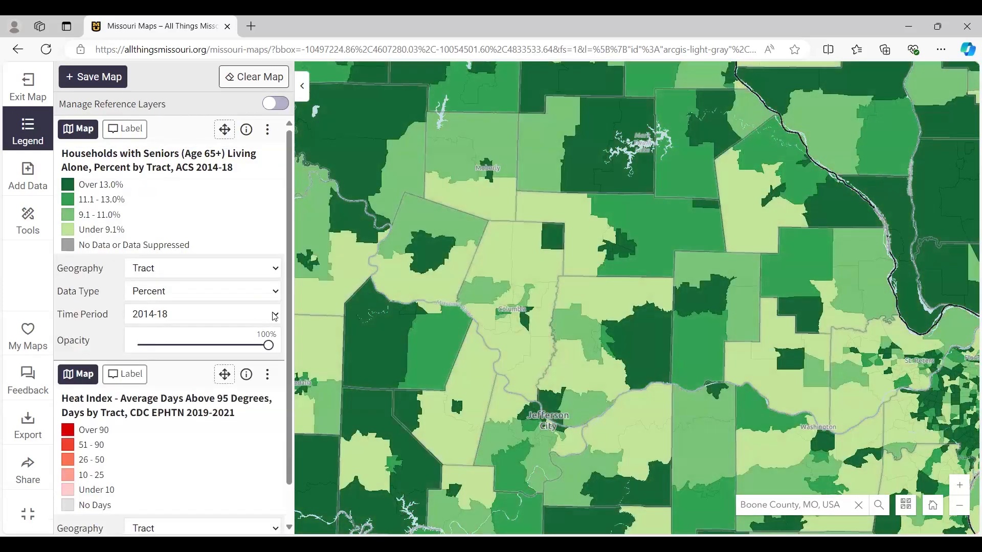
click(274, 316)
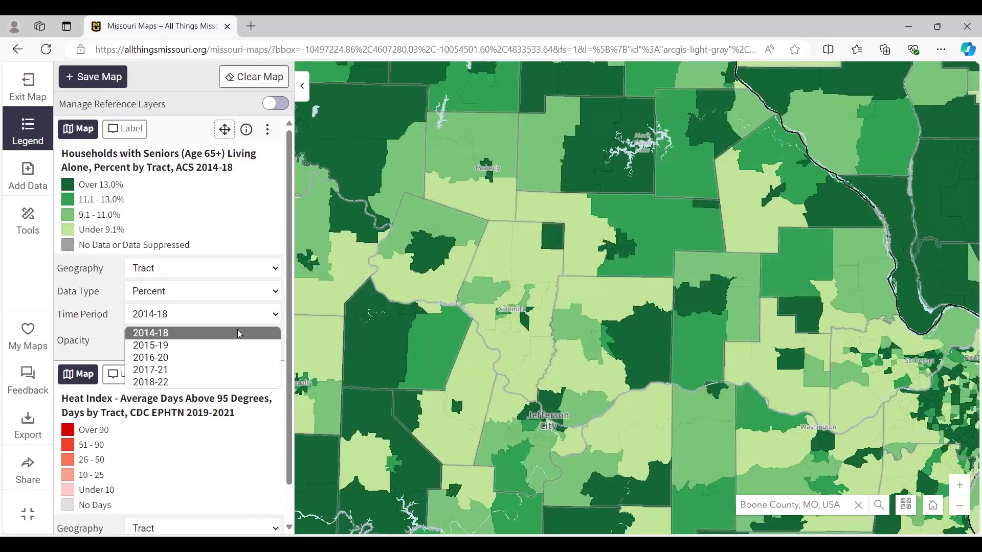
click(187, 385)
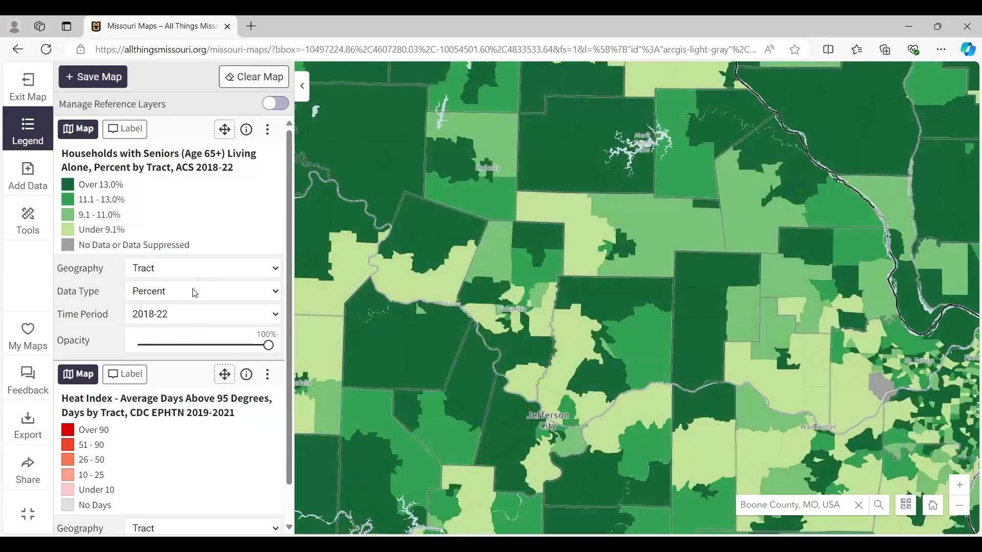
click(200, 297)
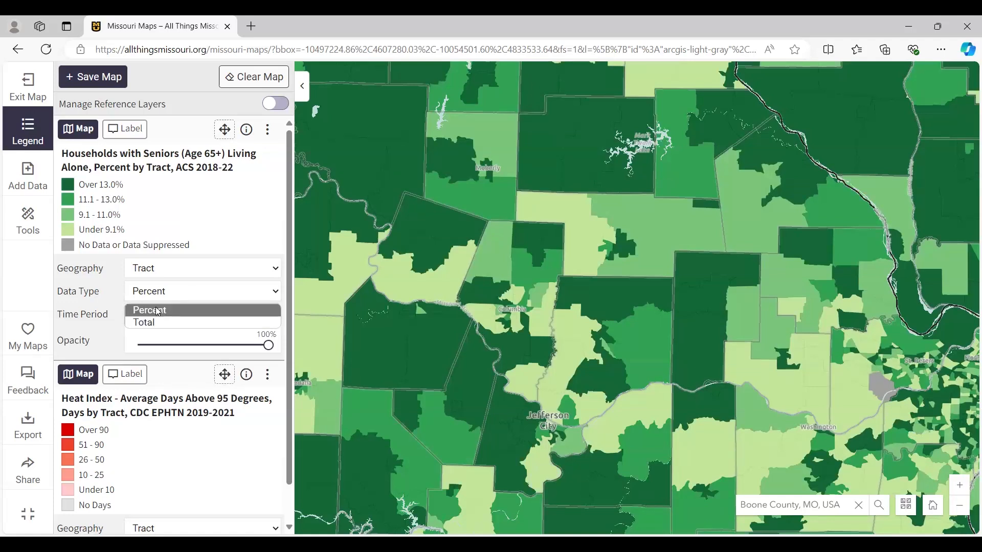
click(172, 297)
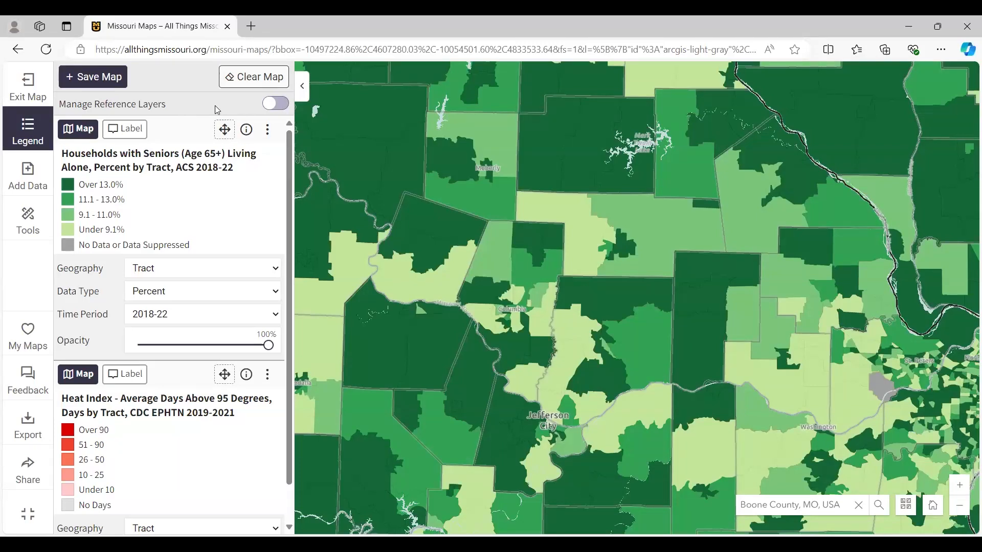
- Show the reference layers in the legend, and turn the Highways layer on and off again
click(280, 108)
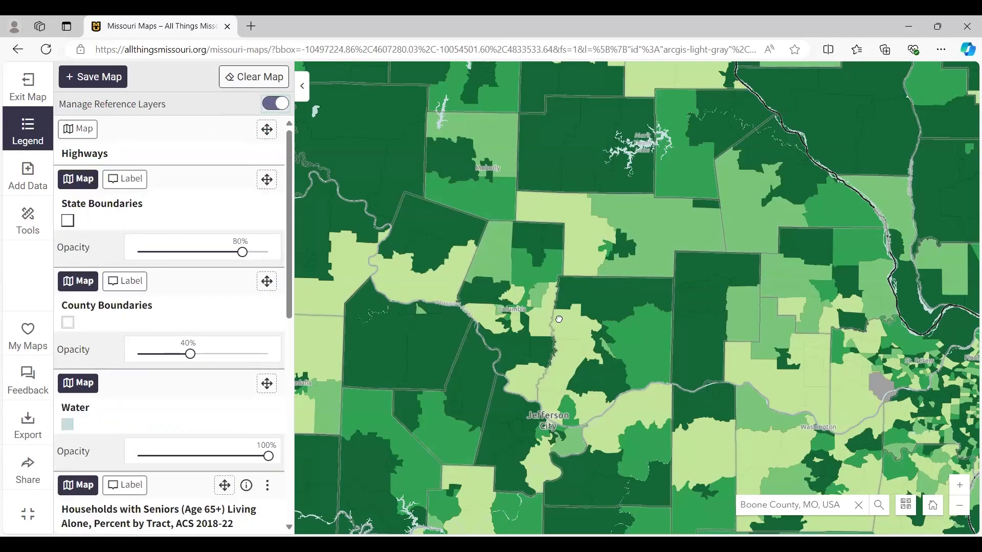
scroll(559, 319, up, 2)
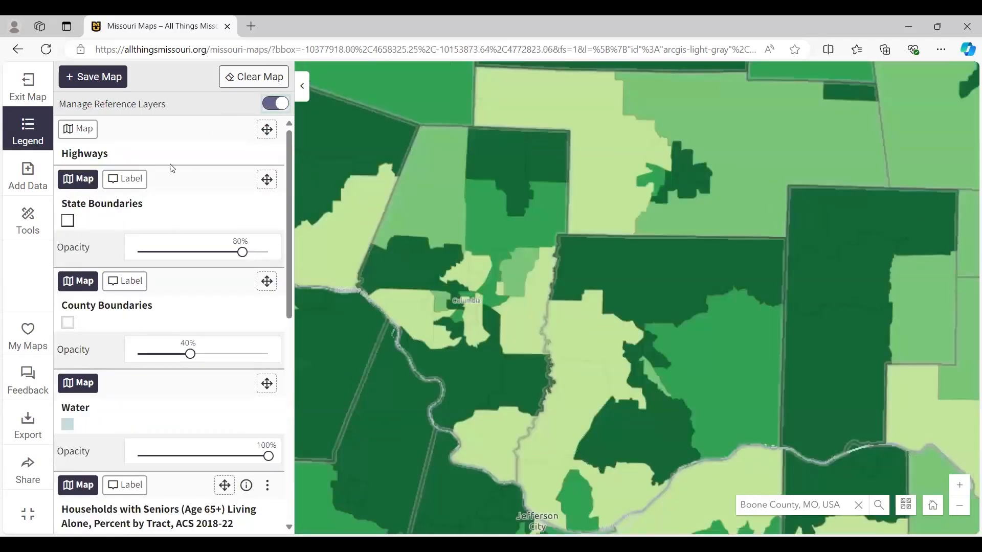
click(83, 132)
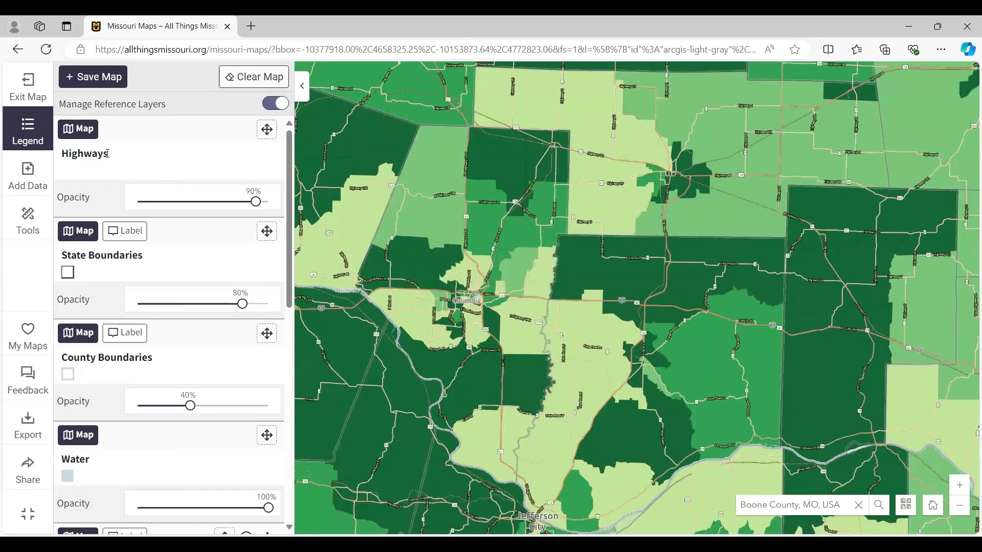
click(85, 131)
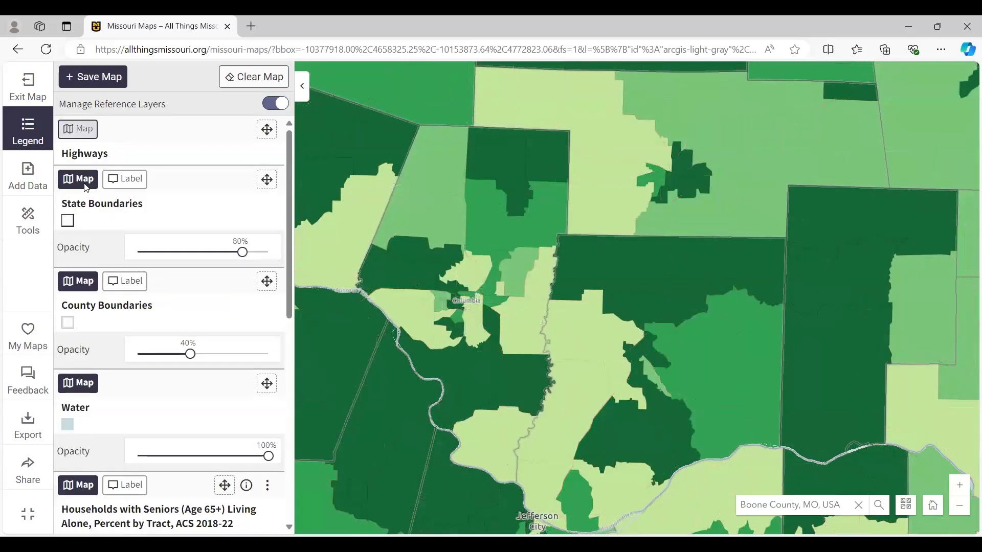
- Turn the State Boundaries layer off and on again, and set its opacity to 100%
scroll(660, 267, down, 3)
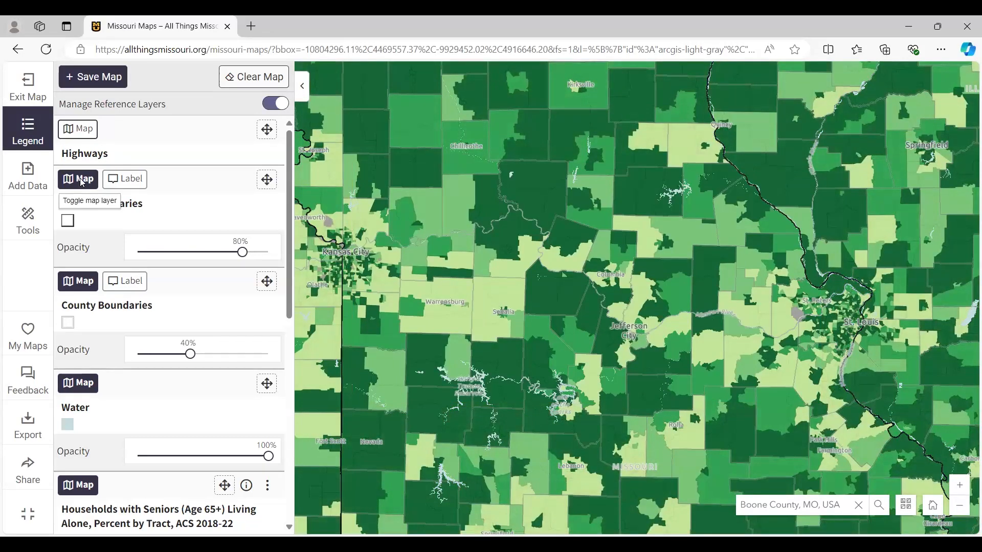
click(80, 179)
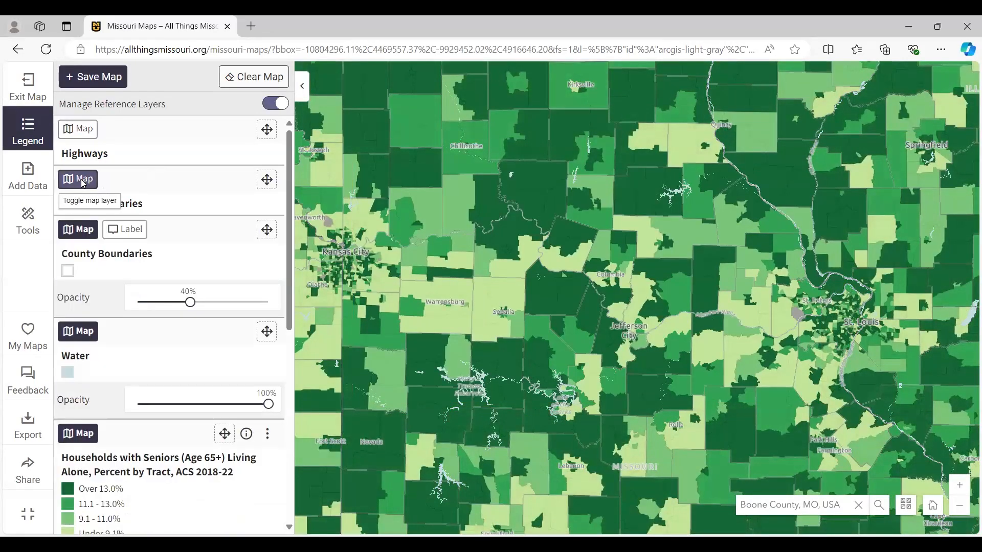
click(81, 179)
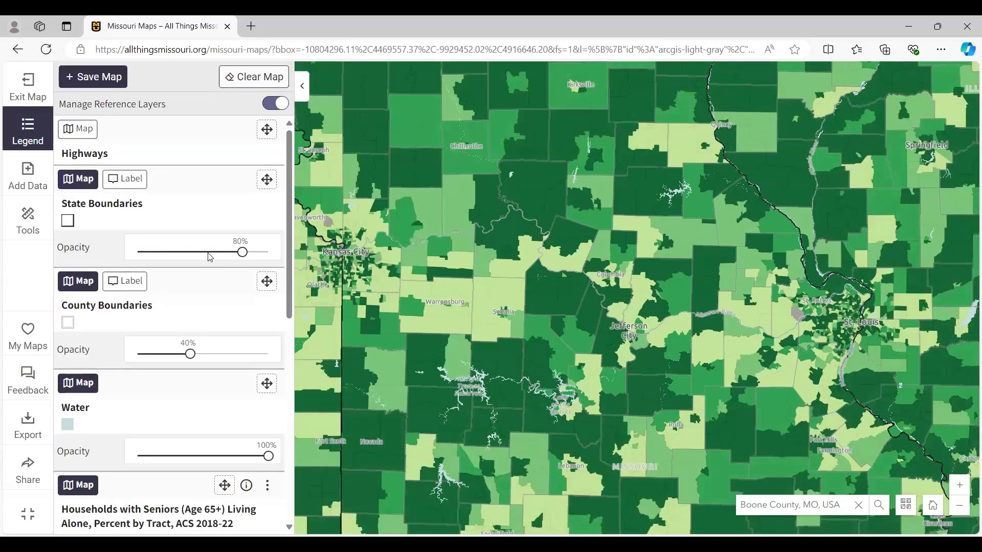
mouse_move(242, 253)
mouse_down()
mouse_move(167, 253)
mouse_move(271, 253)
mouse_up()
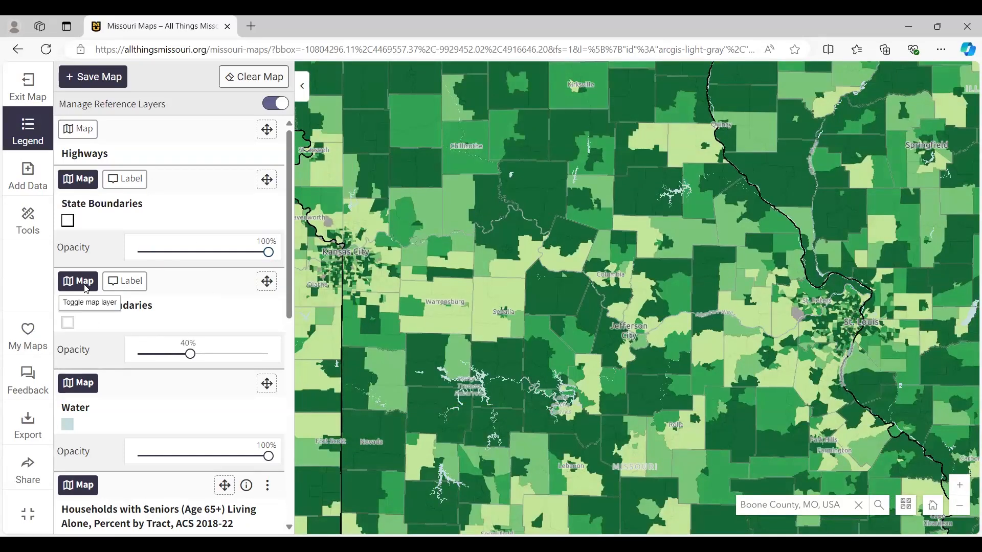
- Set the County Boundaries layer's opacity to 100% and hide the reference layers from the legend
click(192, 354)
drag(261, 363, 288, 363)
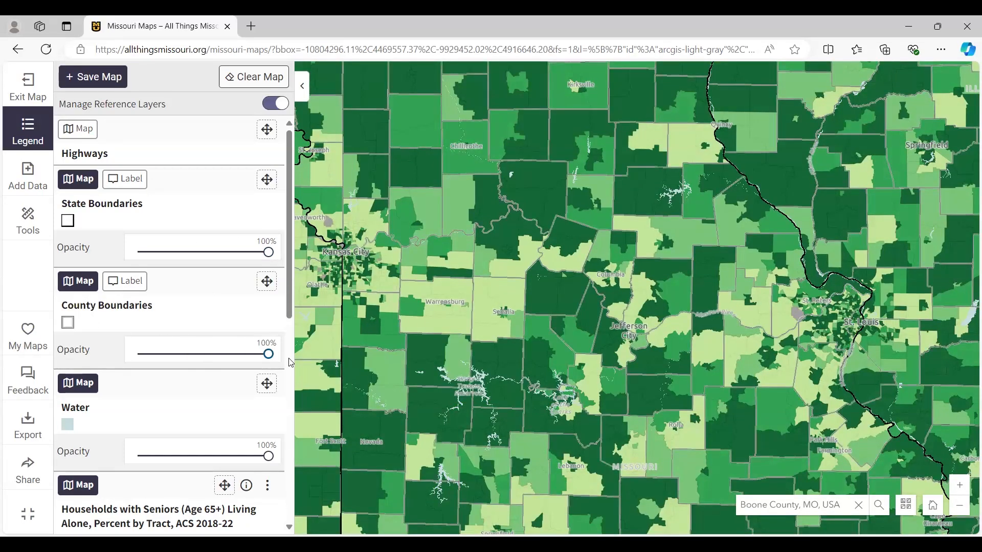
scroll(165, 319, down, 2)
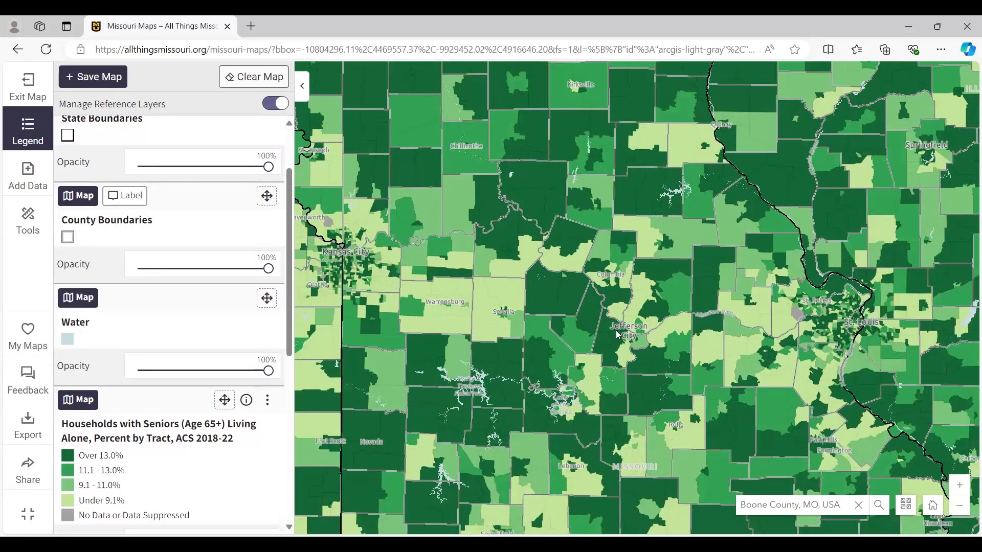
scroll(179, 302, up, 2)
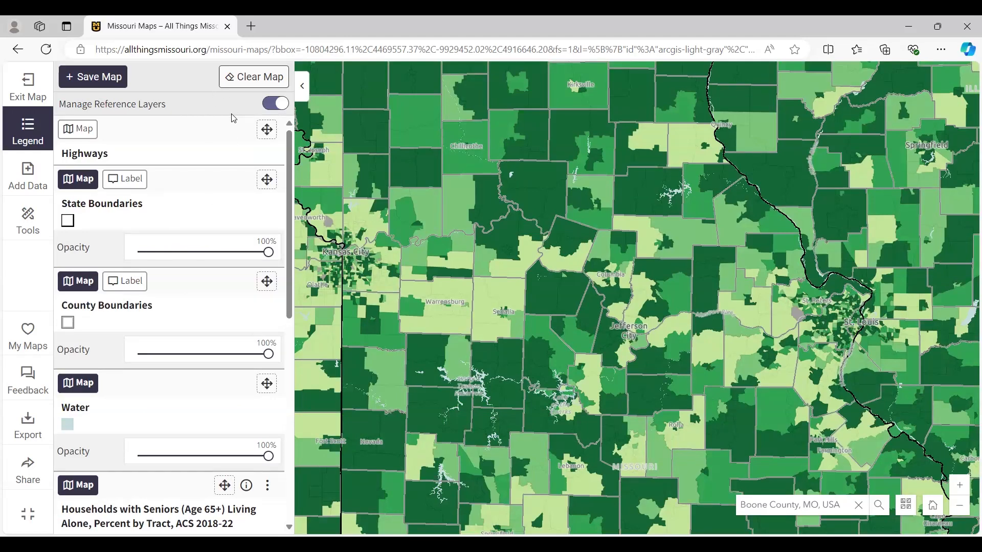
click(276, 105)
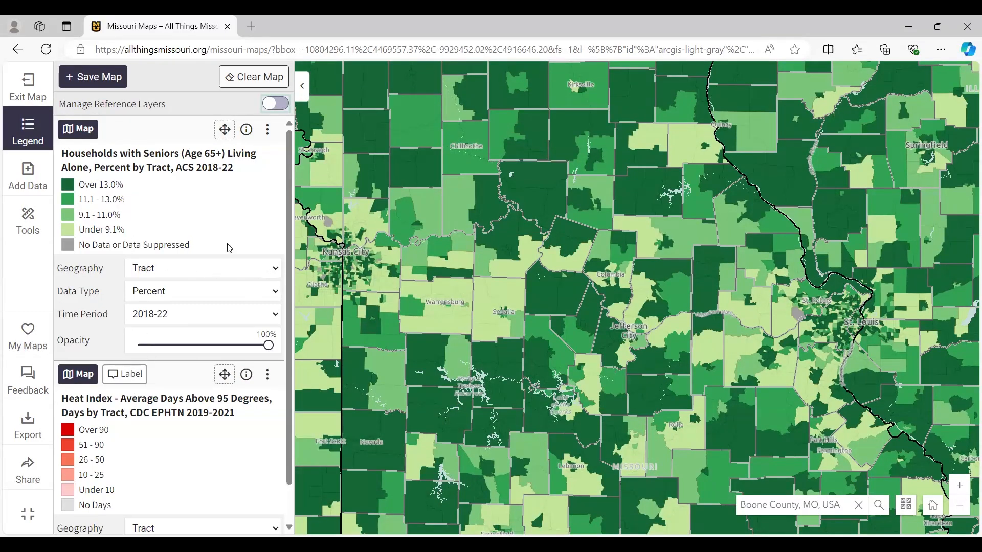
- Replace the previous keyword in the data search with "cooling" and run the search
click(30, 223)
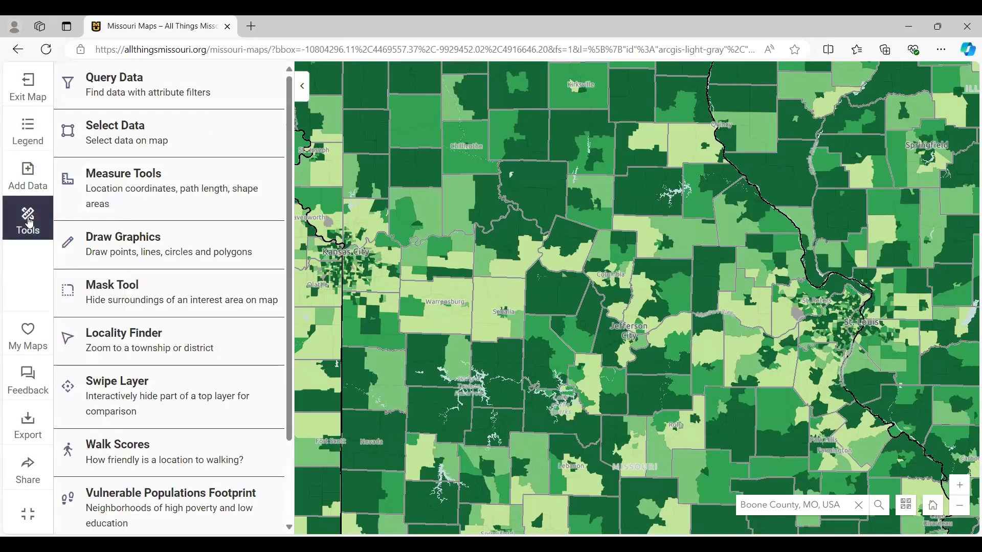
click(31, 187)
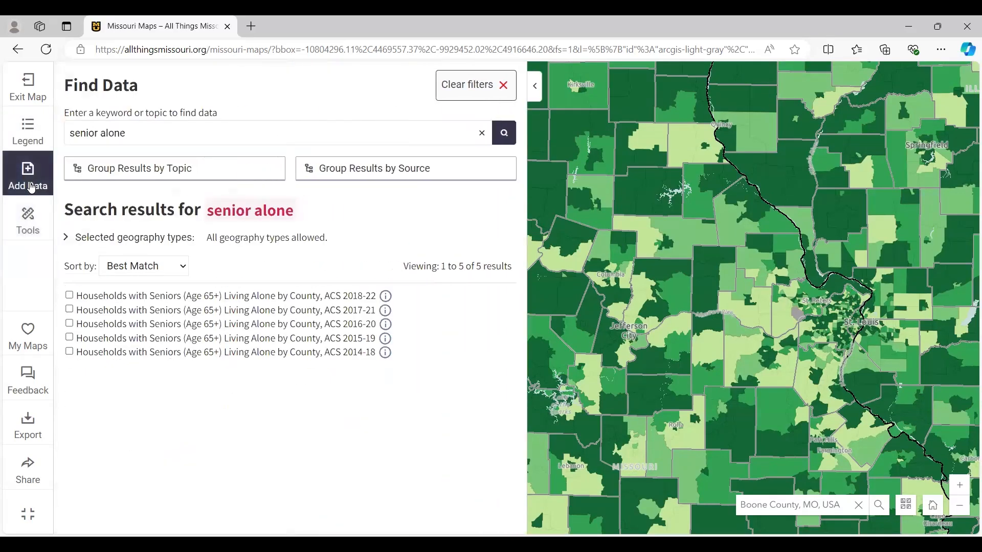
click(481, 135)
click(214, 129)
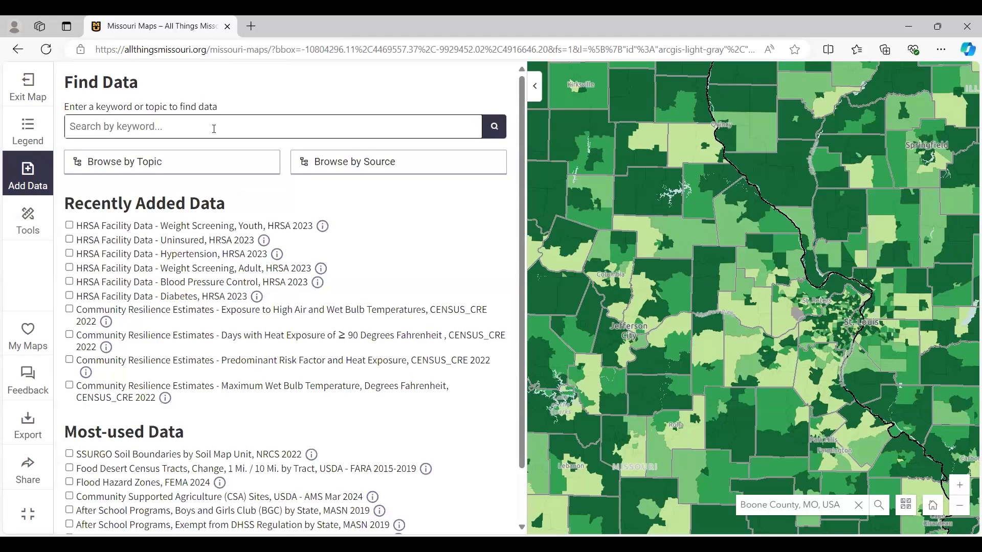
text(cooling)
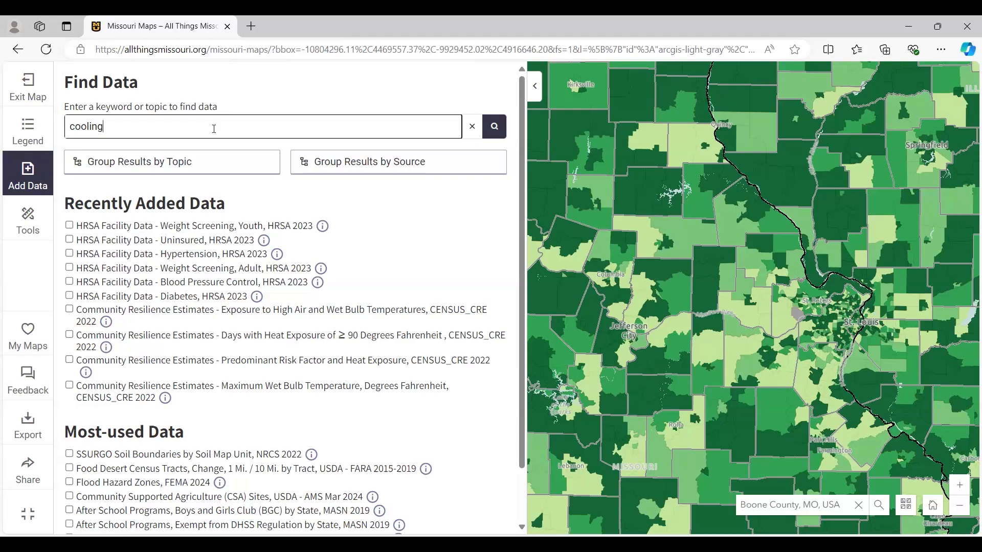
key(Return)
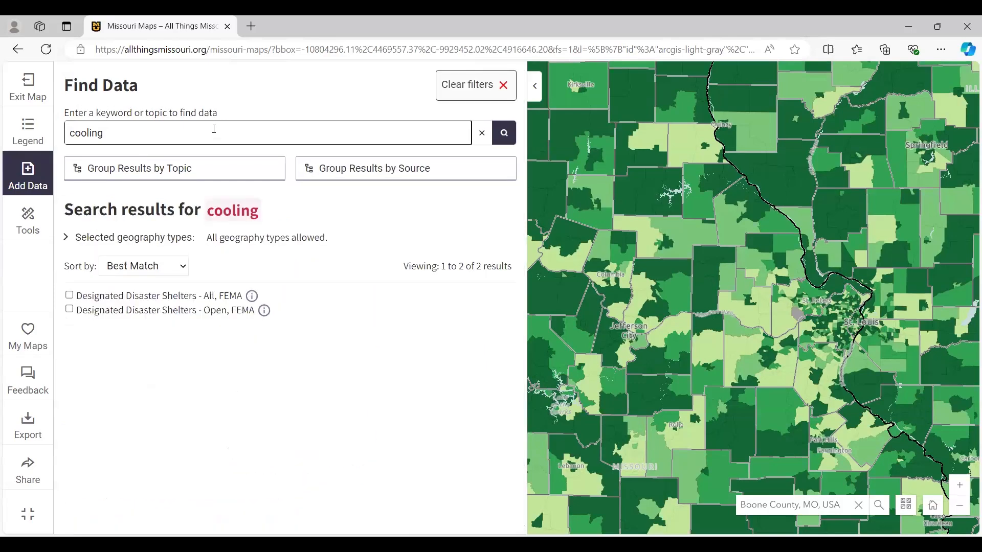
- Add the Designated Disaster Shelters - All, FEMA layer to the map and show it in the legend with the map focused on Boone County
click(71, 297)
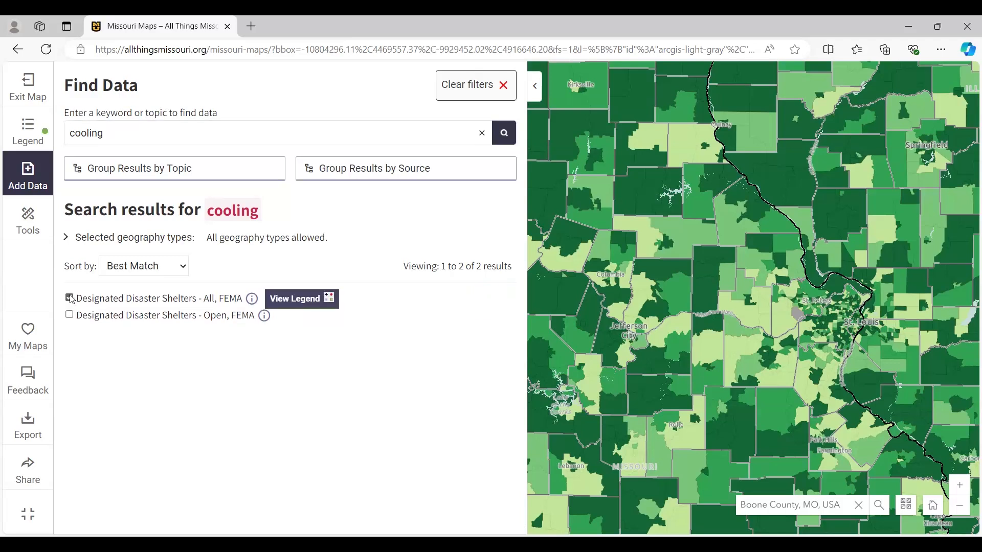
click(306, 304)
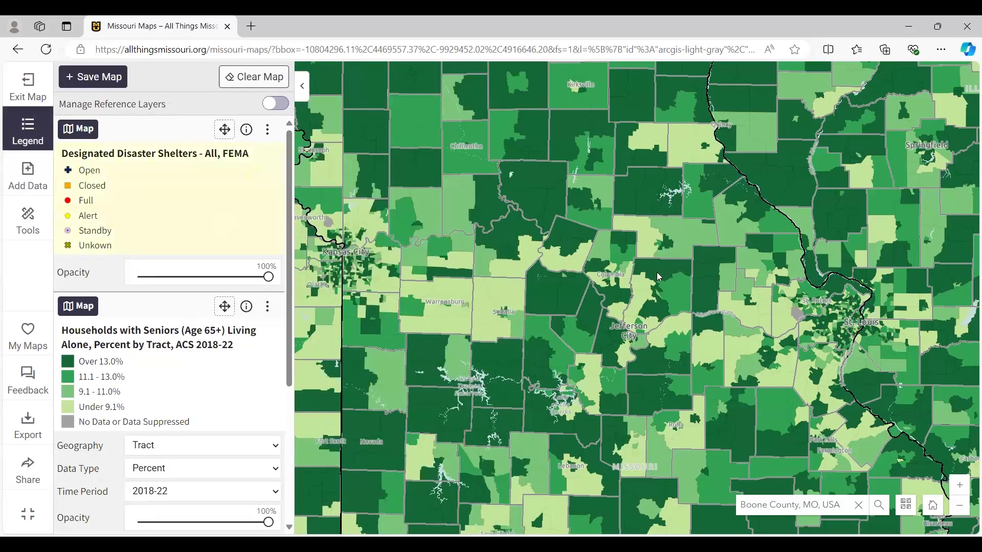
scroll(658, 277, up, 2)
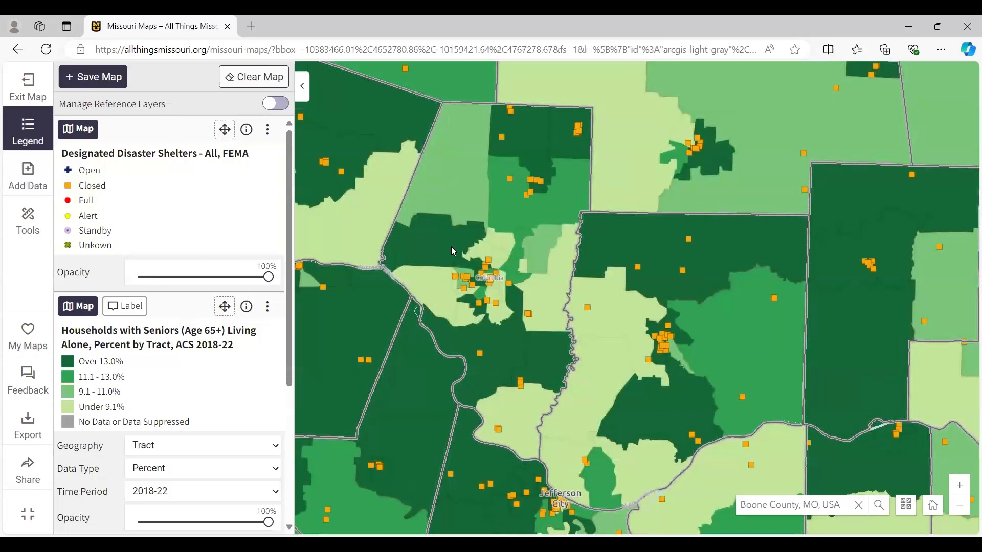
drag(450, 219, 545, 247)
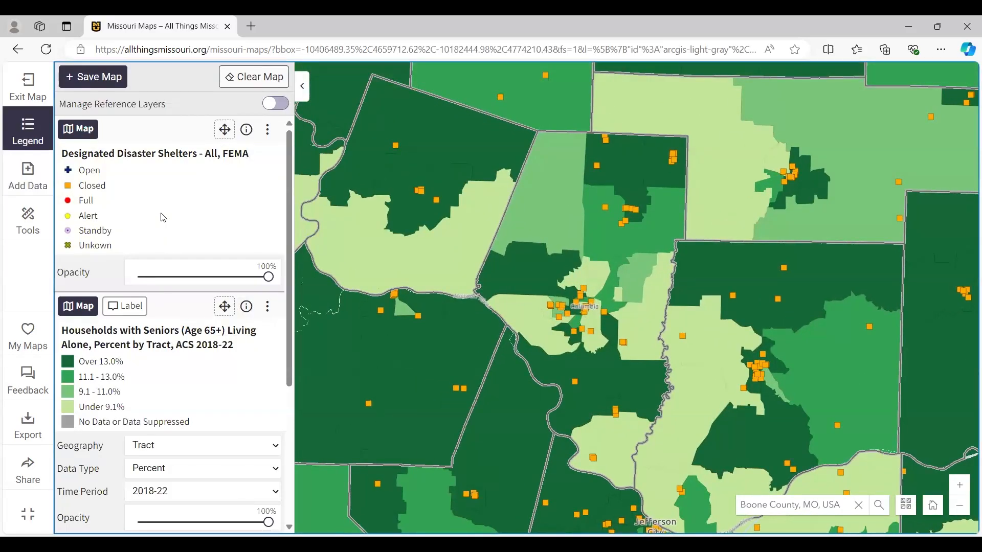
- Read the disaster shelters layer's description, release cycle and data source, and review the shelters around Boone County against the legend
click(247, 131)
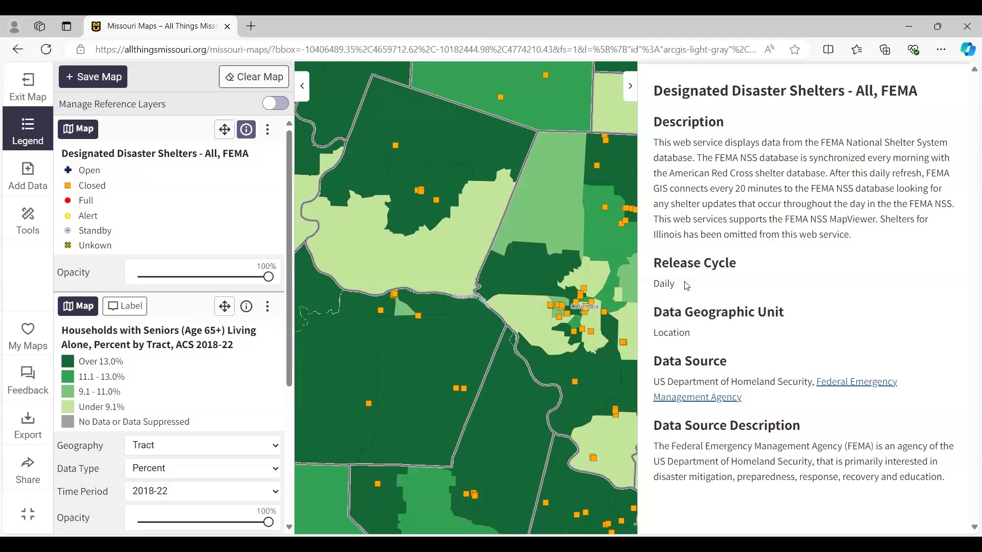
click(630, 92)
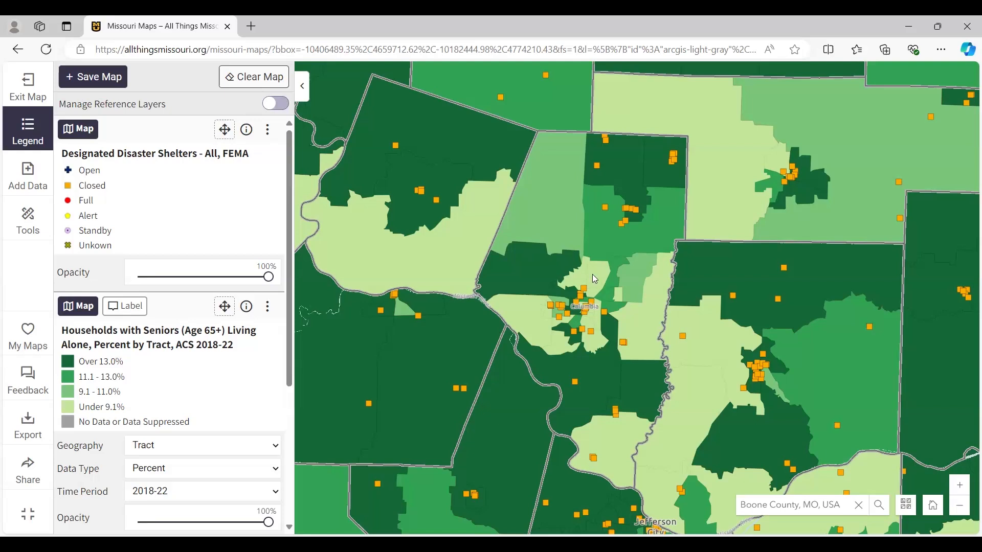
drag(708, 271, 671, 316)
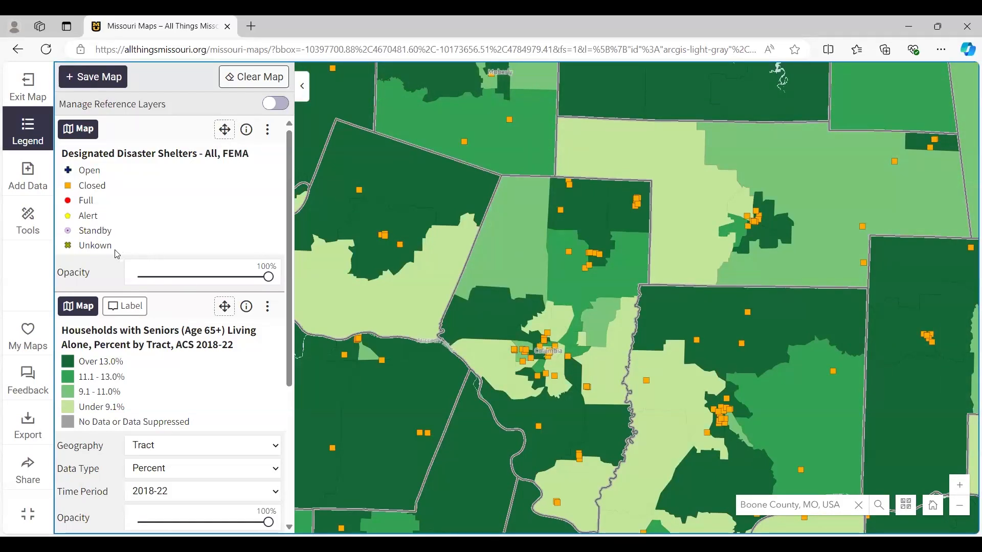
scroll(162, 274, down, 2)
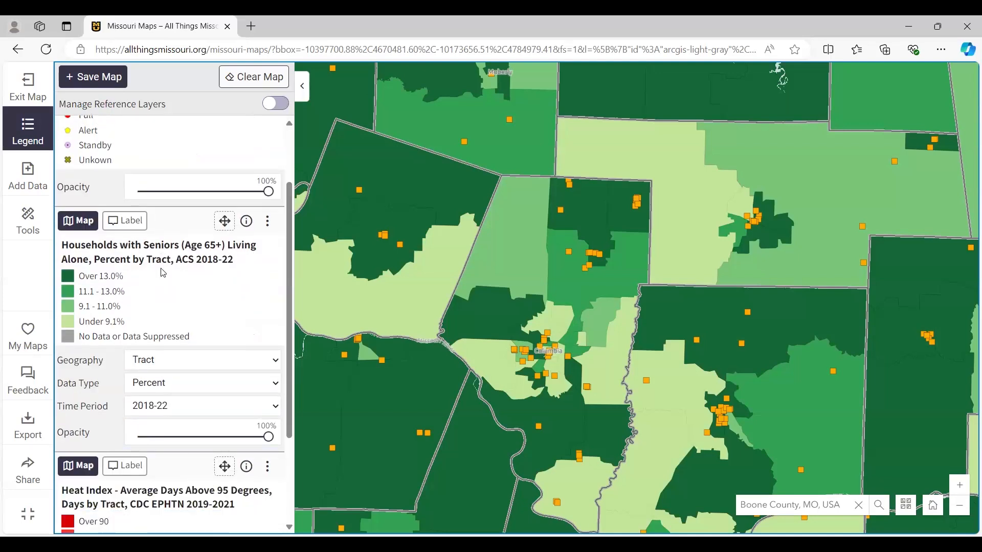
scroll(171, 281, up, 2)
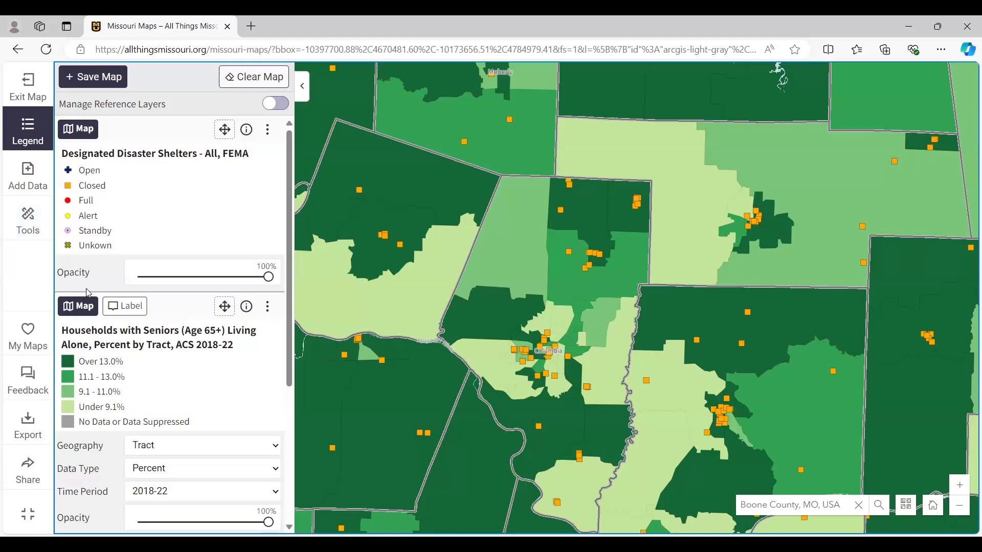
- Try to select Designated Disaster Shelters - All, FEMA features in the Boone County area by rectangle with the Select Data tool
click(23, 222)
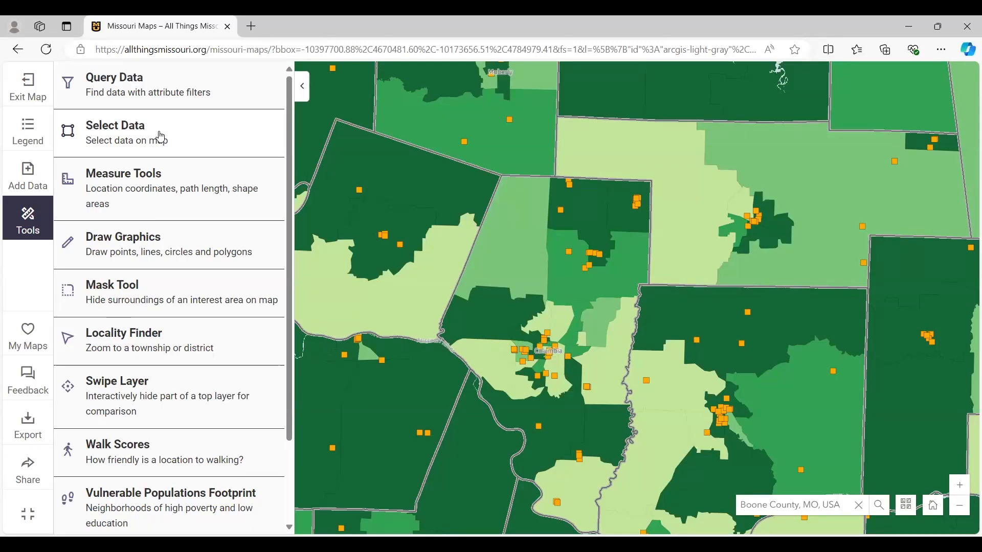
click(164, 138)
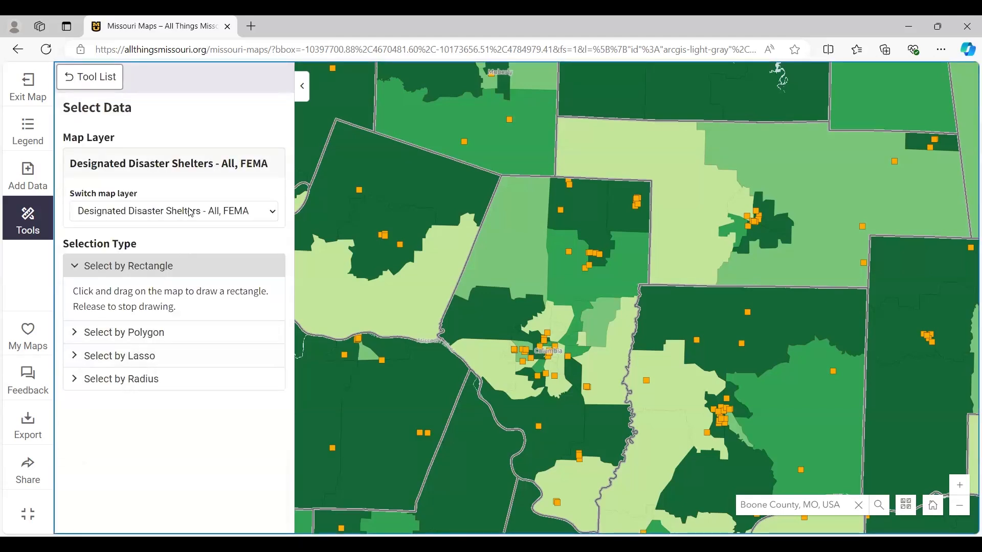
click(237, 212)
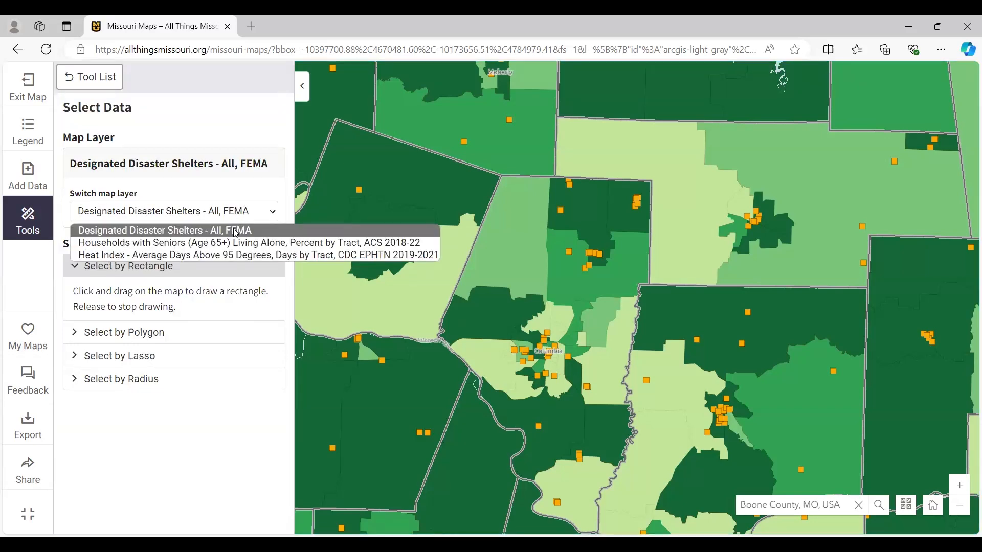
click(237, 232)
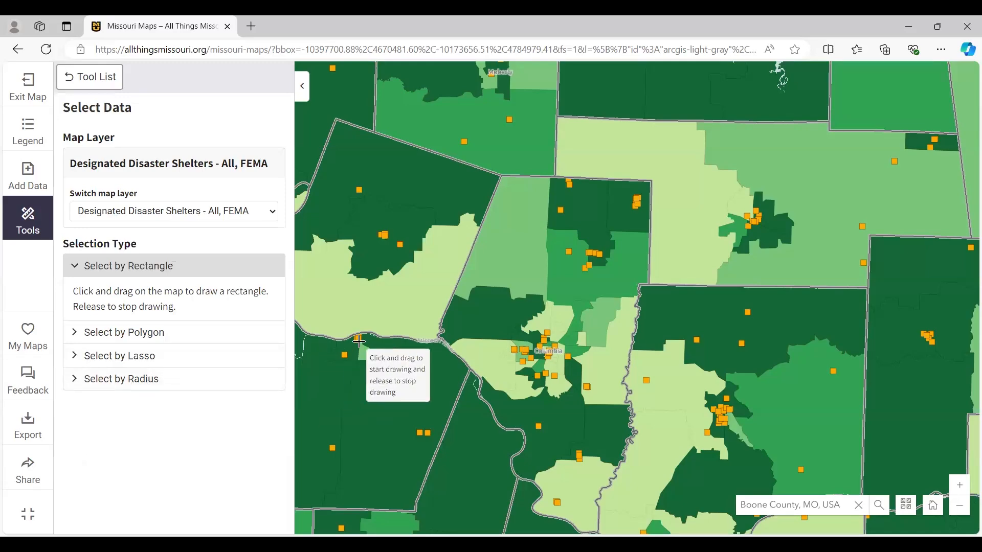
scroll(360, 338, down, 2)
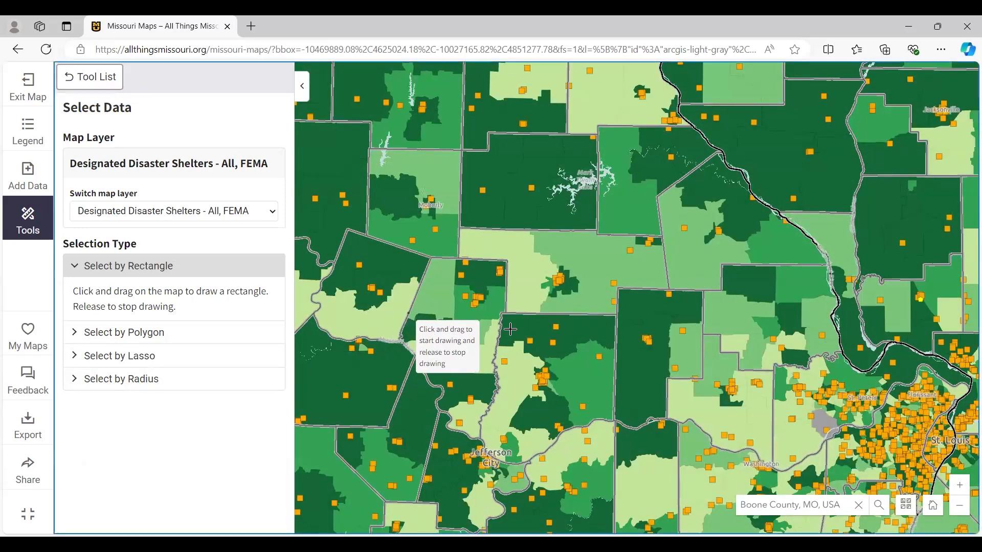
drag(408, 312, 525, 329)
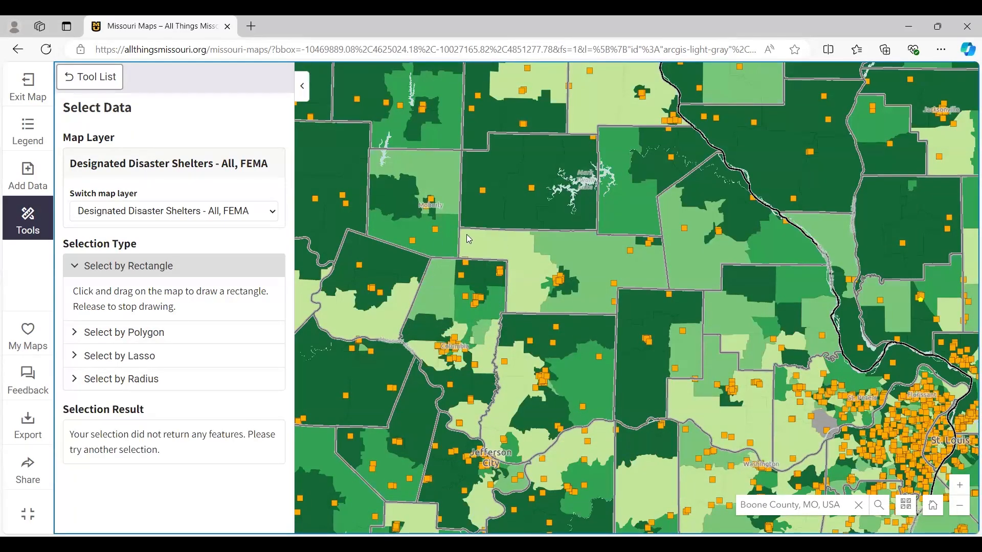
drag(372, 274, 463, 294)
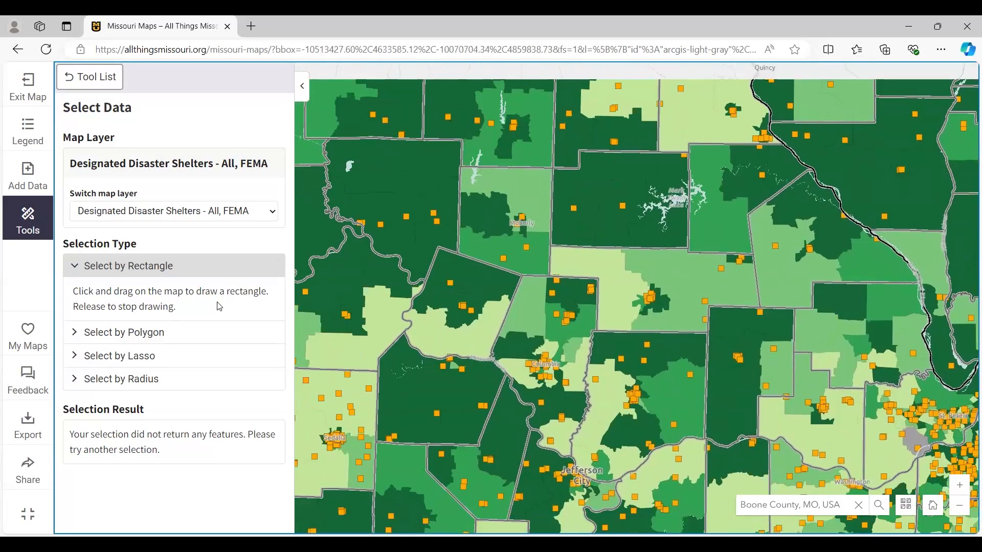
- Select the disaster shelters within a 10-mile radius of a point northwest of Boone County
click(137, 379)
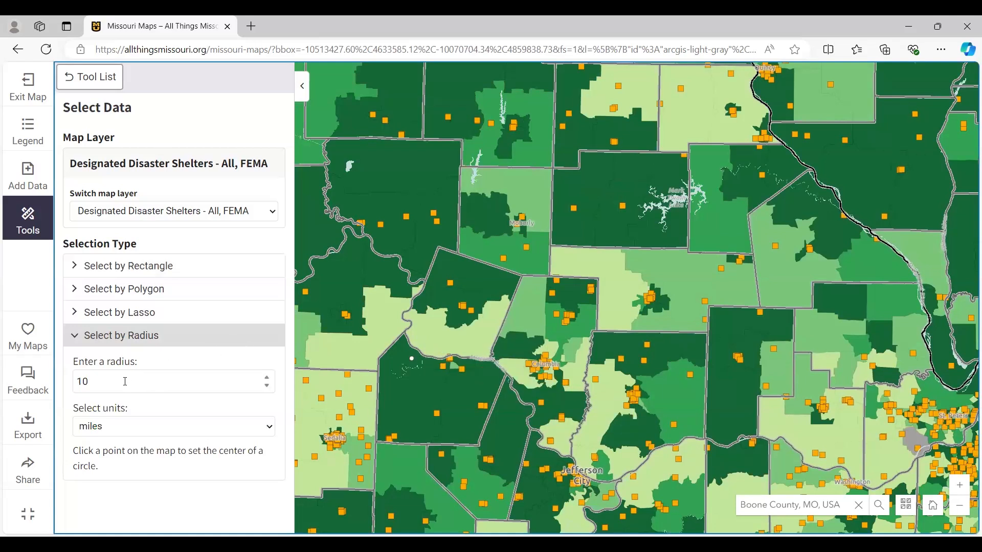
click(127, 427)
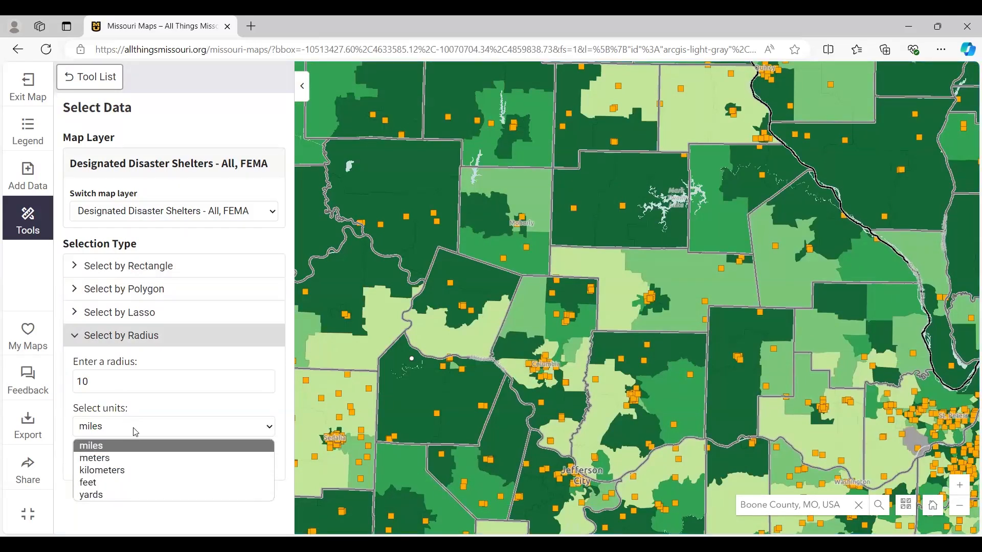
click(135, 432)
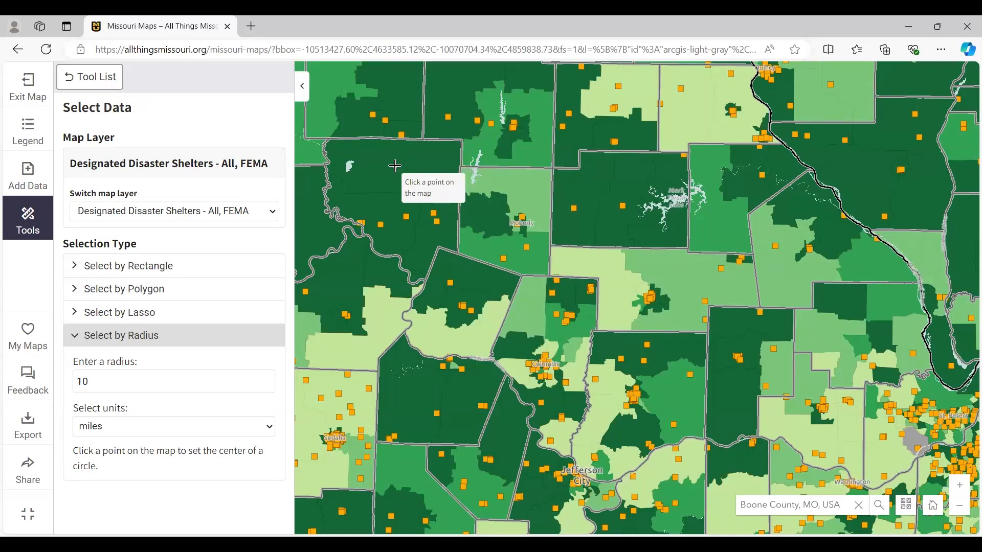
click(395, 165)
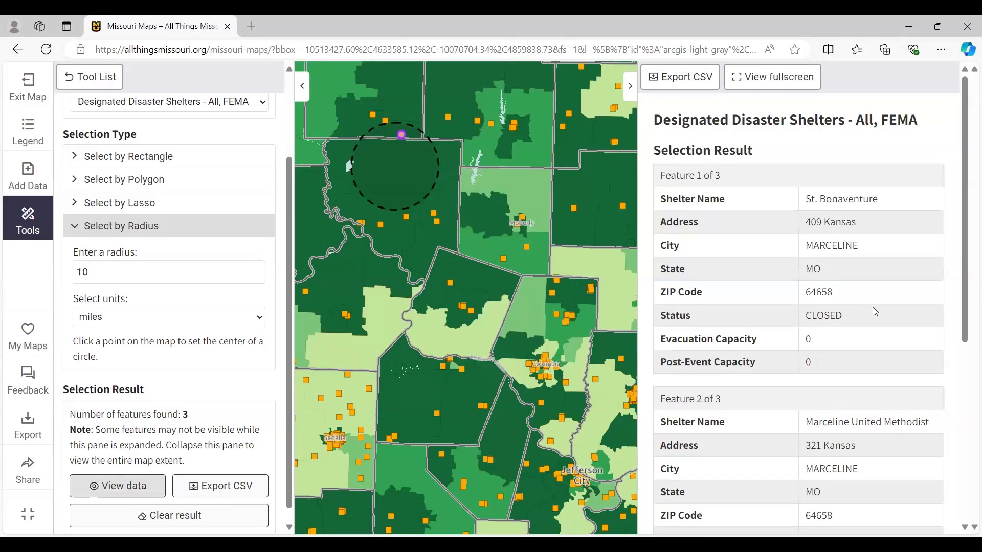
- Review the records of the shelters found within the radius, and clear that selection result
scroll(875, 312, down, 3)
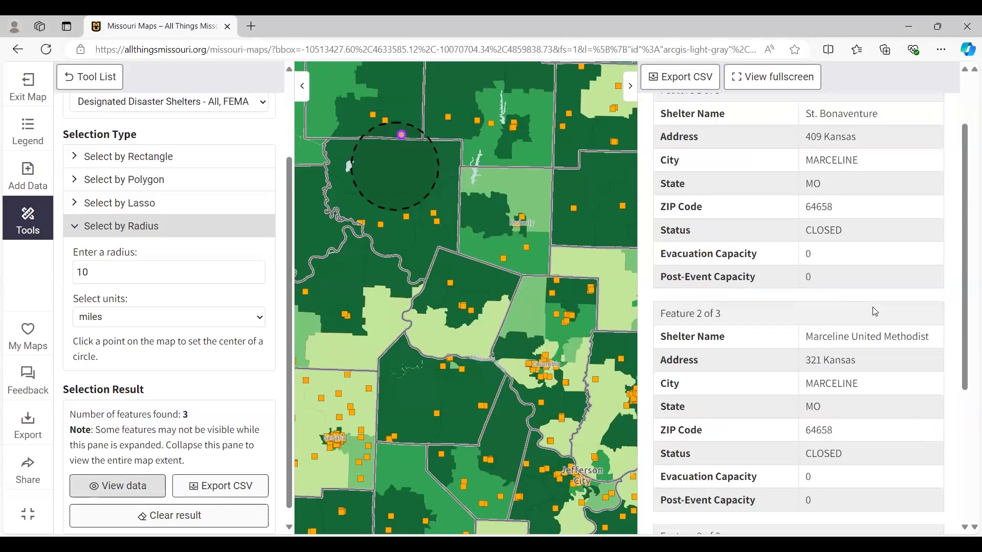
scroll(875, 312, down, 2)
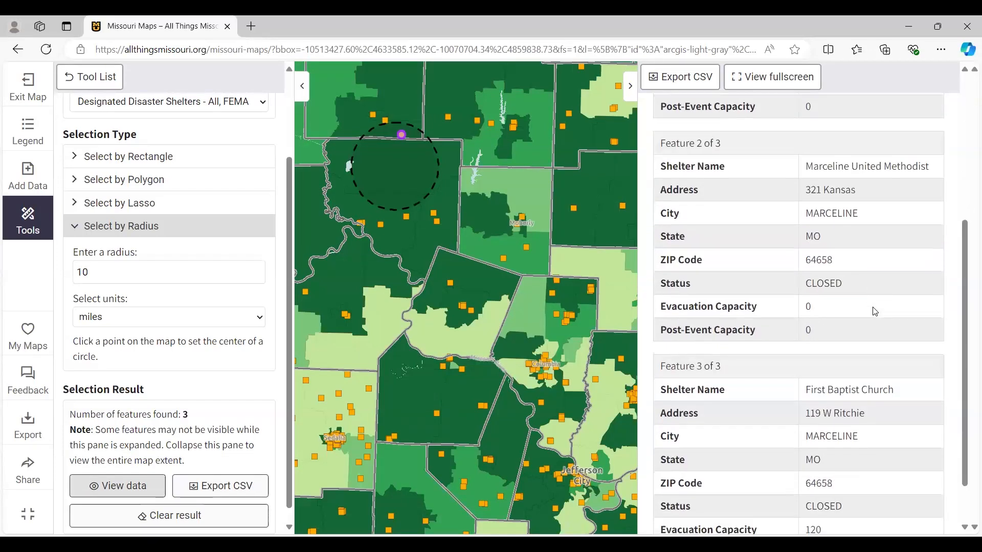
scroll(875, 312, down, 1)
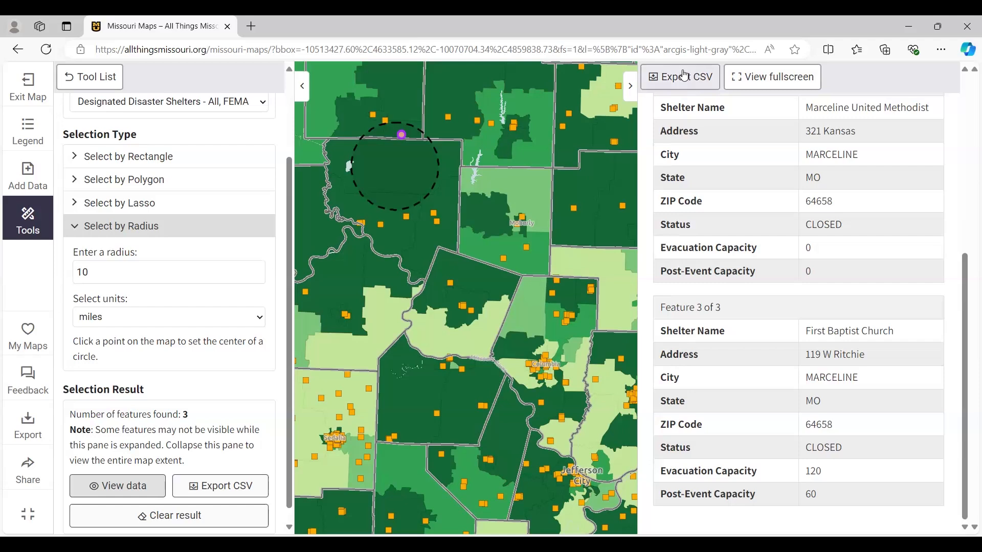
click(631, 97)
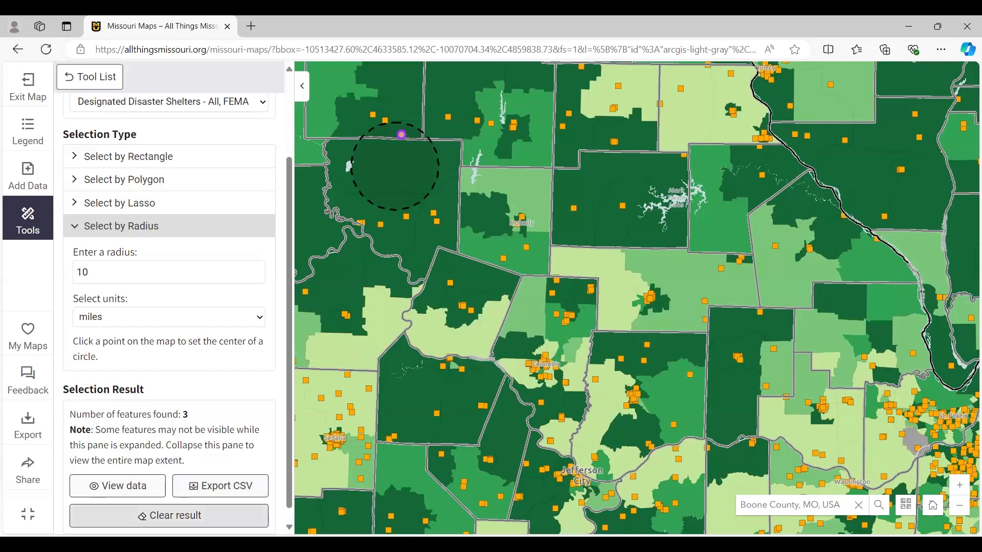
click(161, 517)
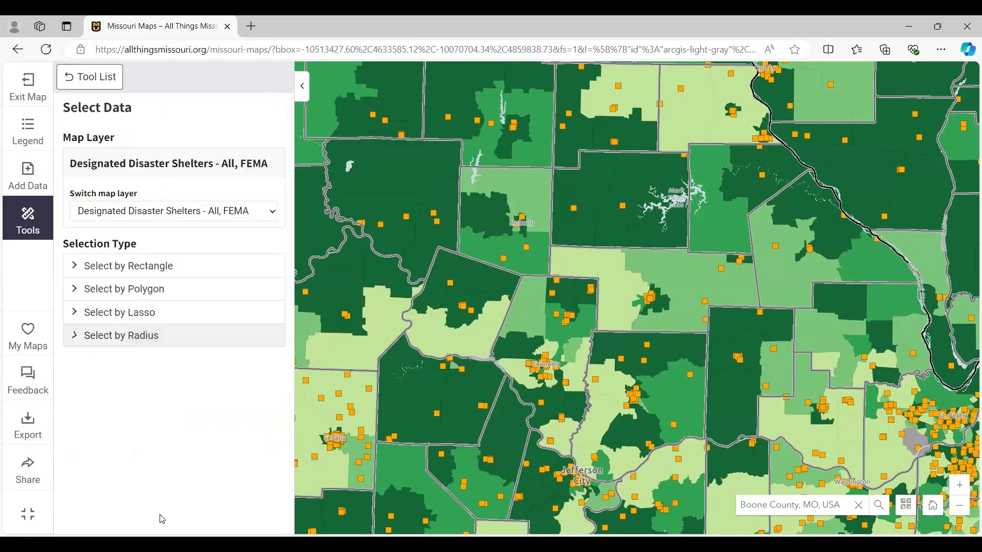
- Select the disaster shelters inside a four-sided polygon drawn around Columbia and the central part of Boone County
click(145, 290)
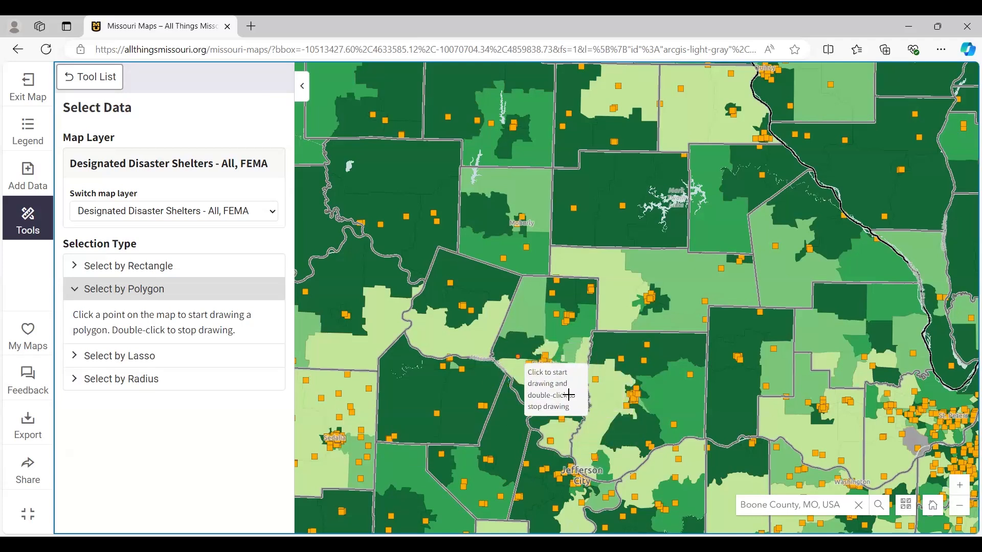
click(484, 336)
click(500, 438)
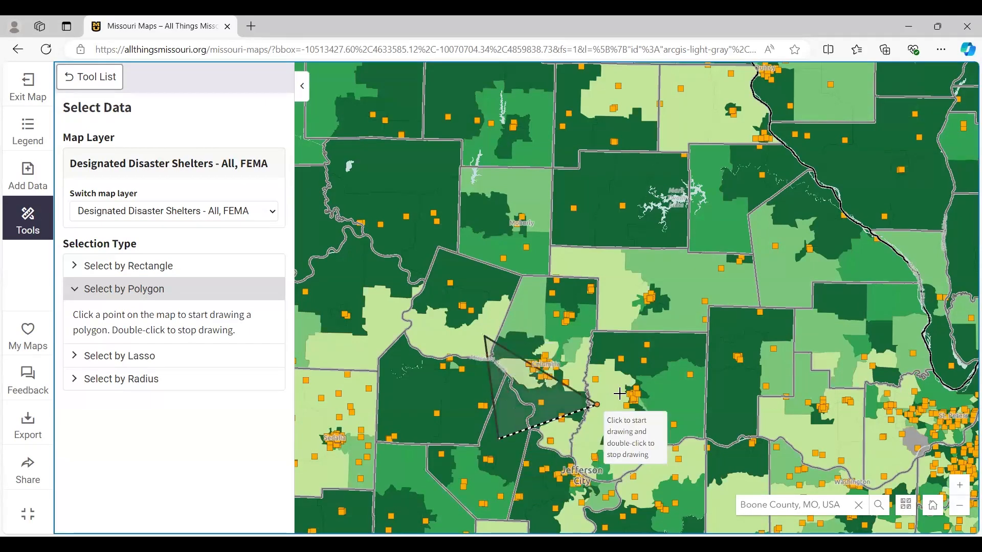
click(634, 385)
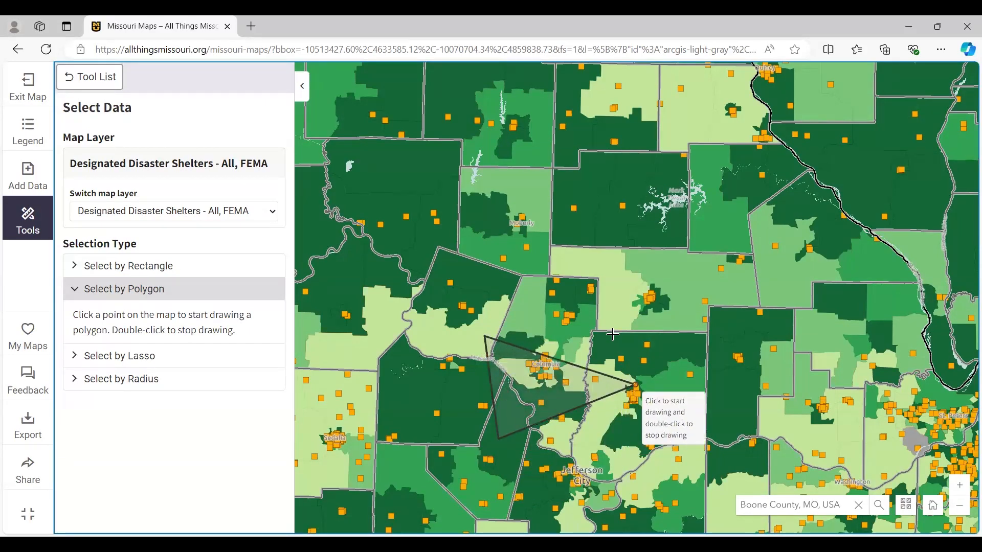
double_click(601, 295)
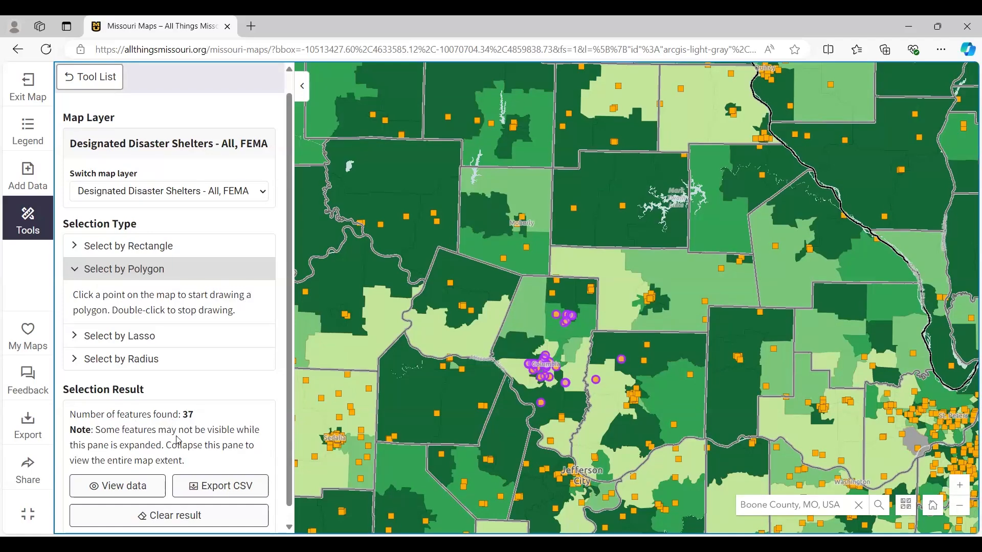
- Read through the records of the polygon-selected shelters, checking their names, addresses, status and capacities, and close the results
click(134, 492)
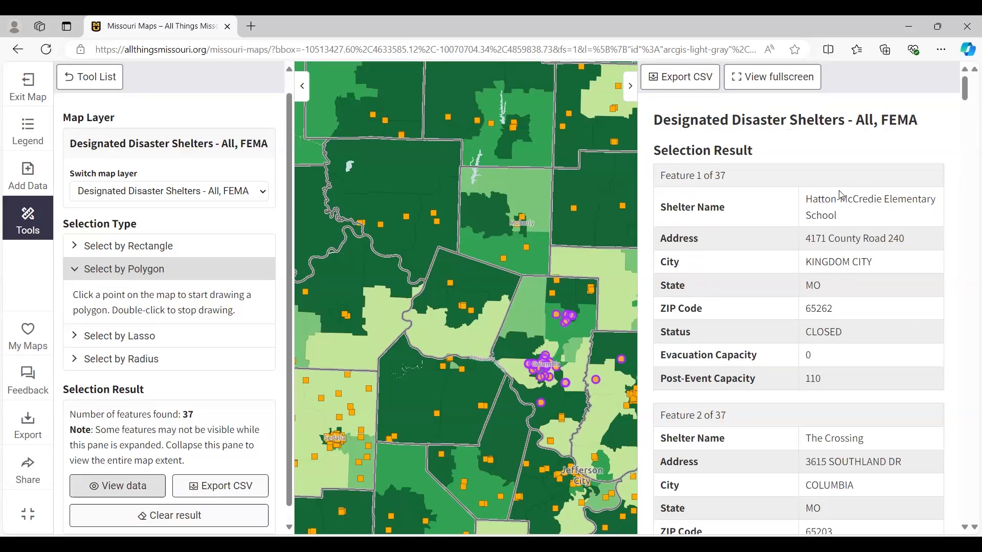
scroll(827, 326, down, 10)
scroll(828, 329, down, 10)
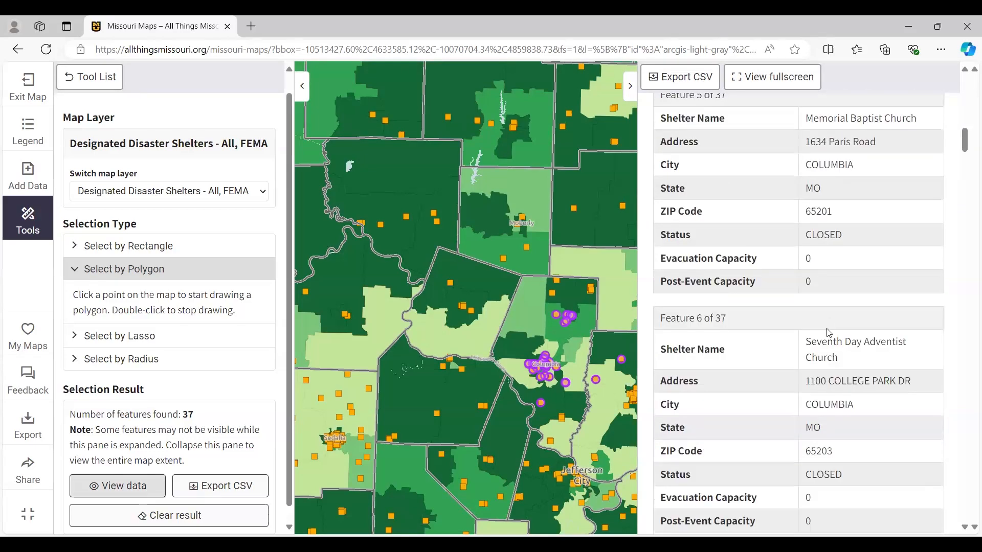
scroll(829, 333, down, 8)
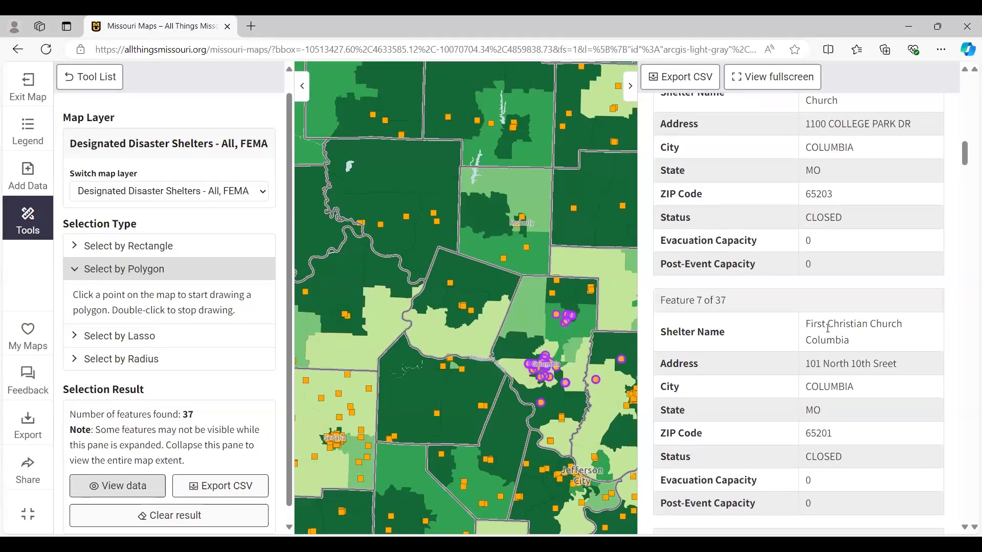
scroll(828, 328, down, 8)
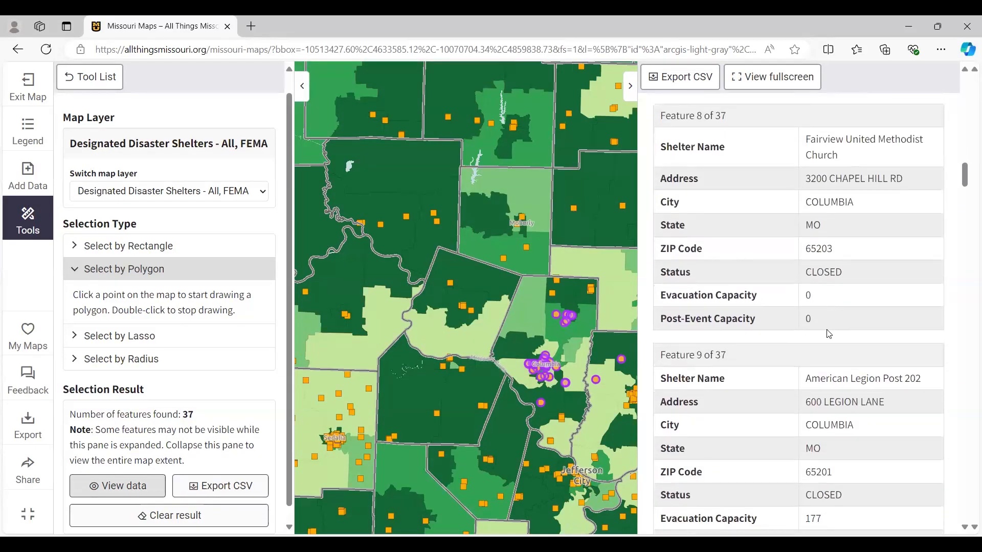
scroll(828, 329, down, 3)
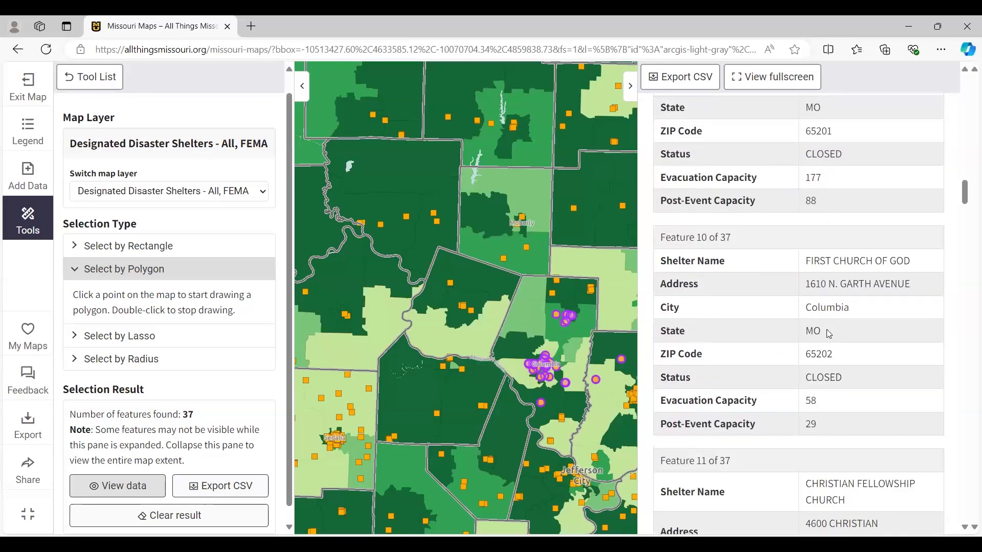
scroll(829, 333, up, 11)
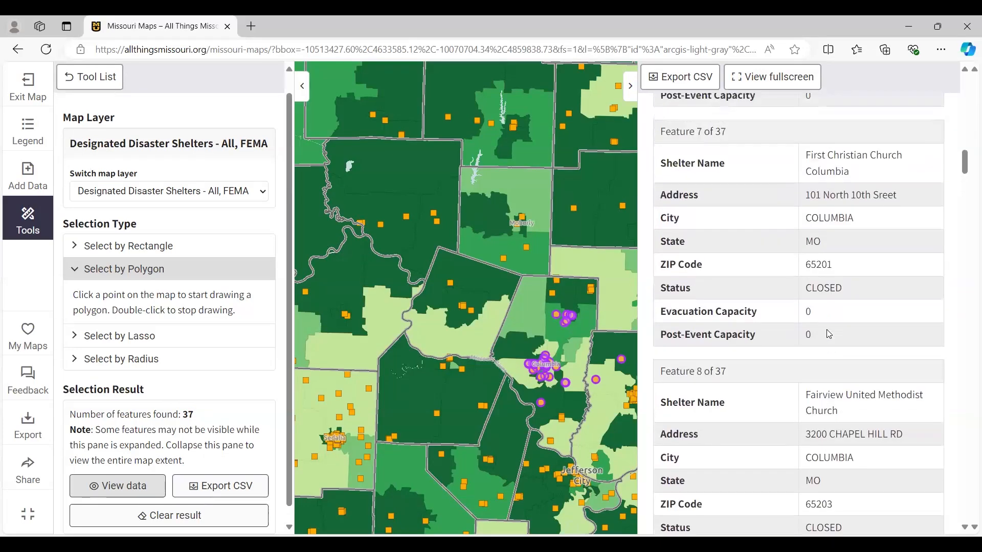
scroll(829, 333, up, 11)
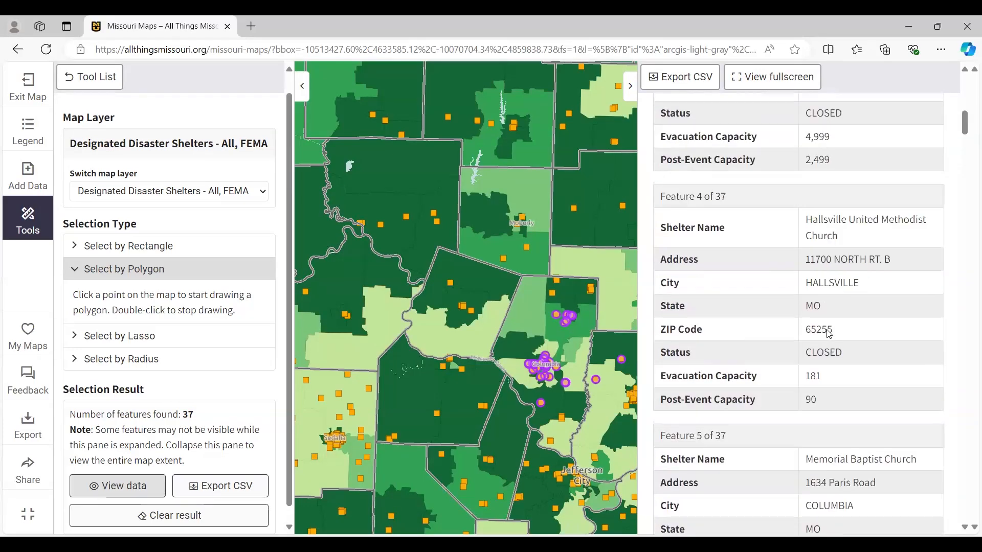
click(631, 89)
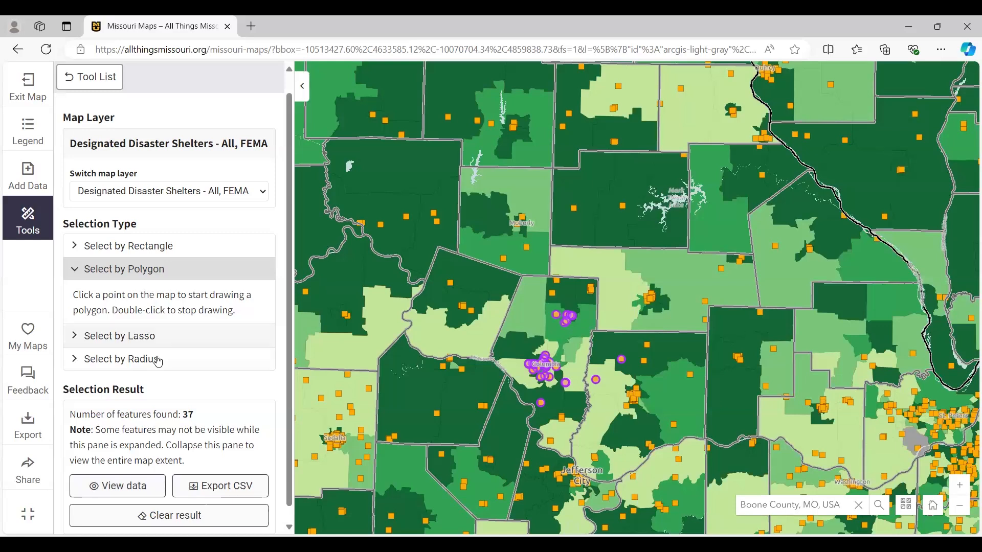
- Start a Query Data filter on the Households with Seniors (Age 65+) Living Alone, Percent by Tract, ACS 2018-22 layer
click(99, 80)
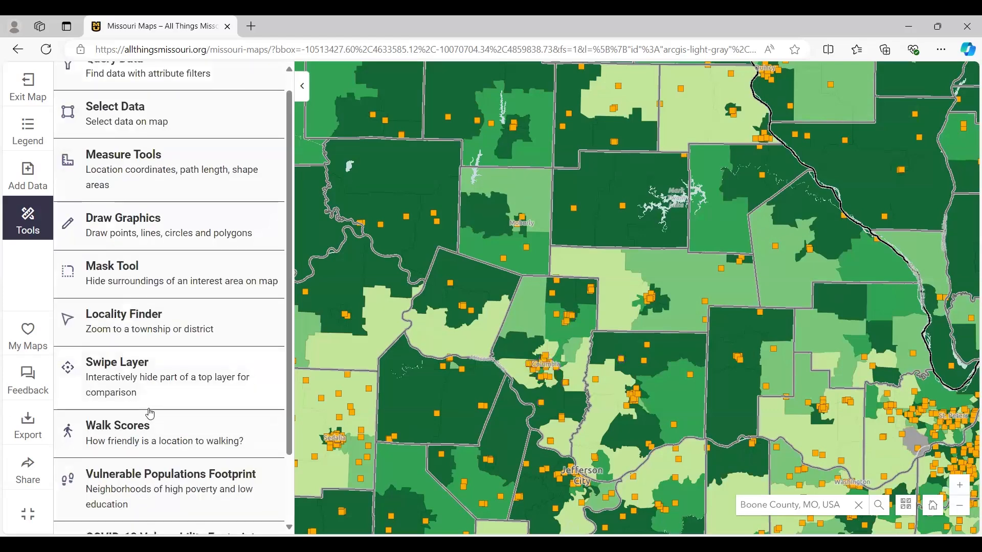
scroll(151, 414, up, 1)
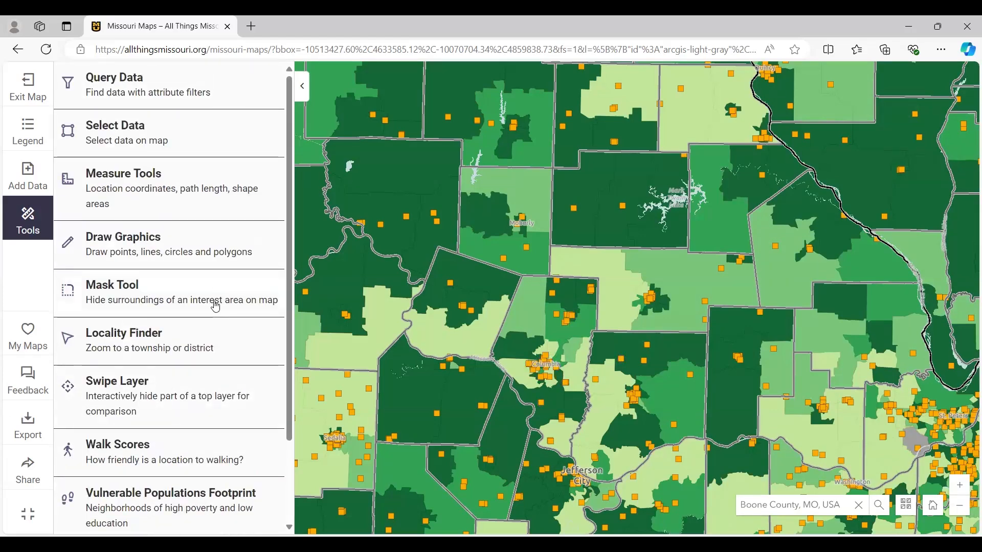
click(149, 91)
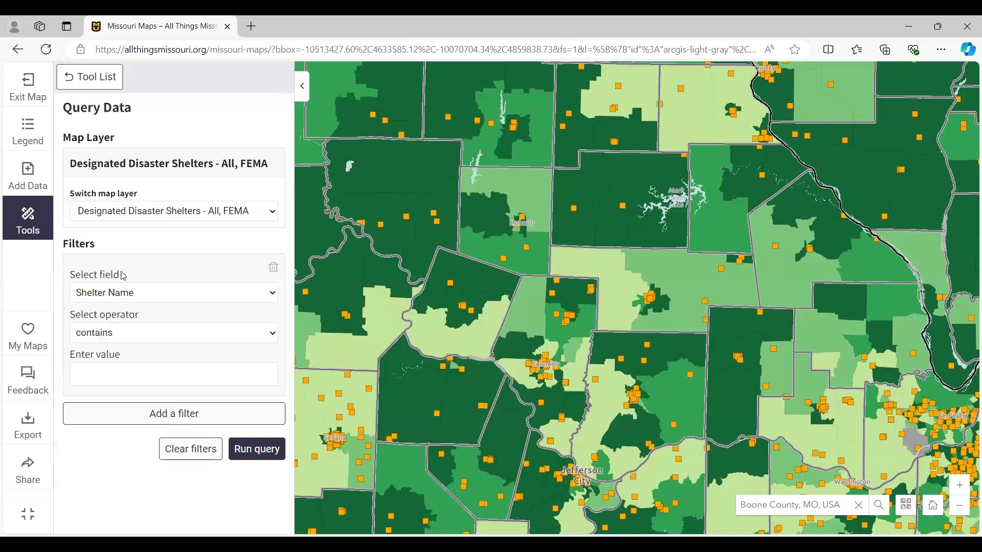
click(238, 209)
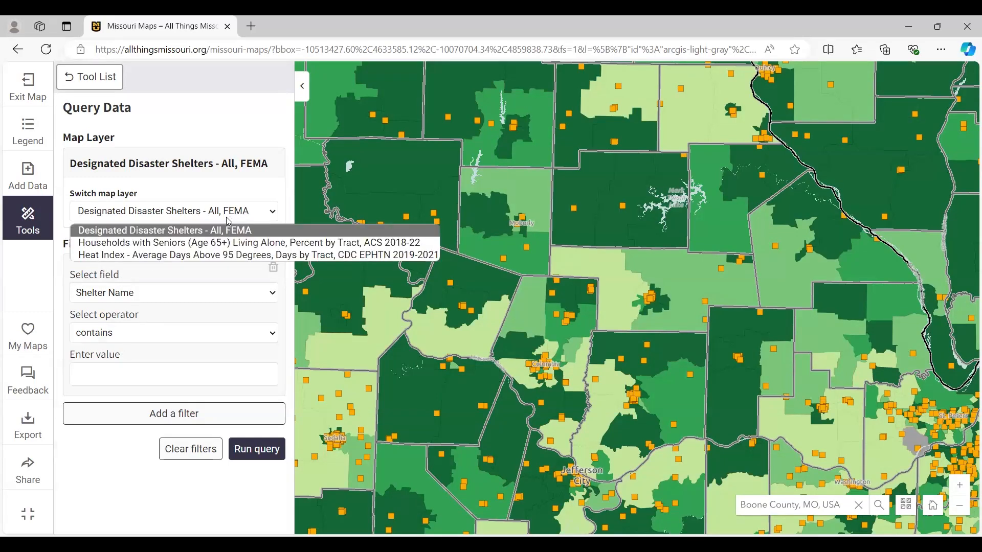
click(188, 244)
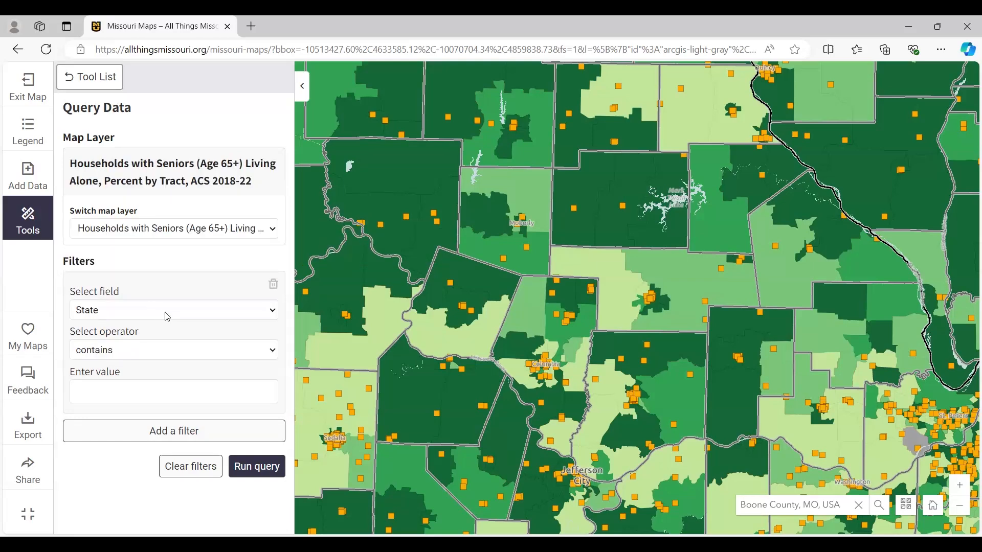
- Set the filter field to Households with Seniors Age 65+ Living Alone, Pct. of All Households
click(167, 310)
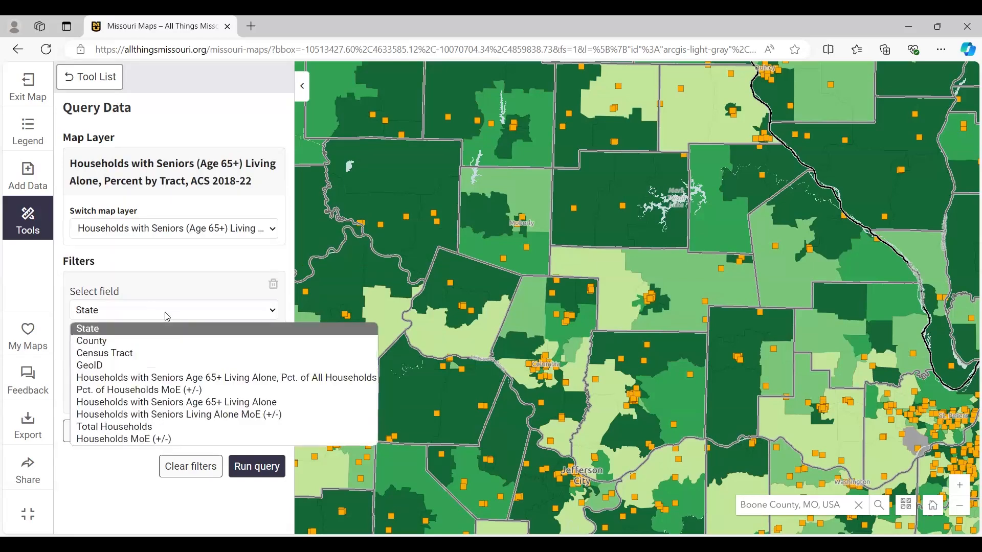
click(154, 353)
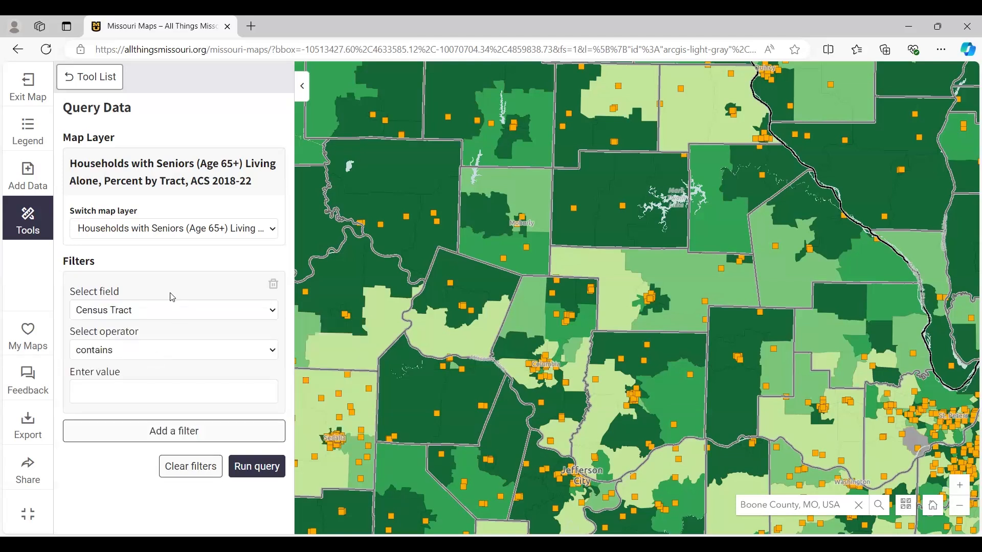
click(157, 353)
click(202, 309)
click(203, 313)
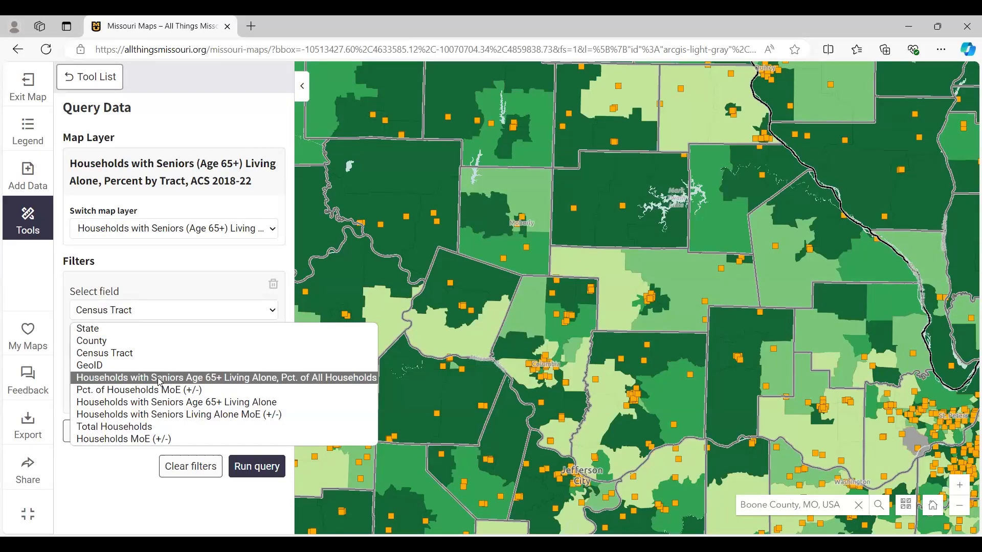
click(160, 380)
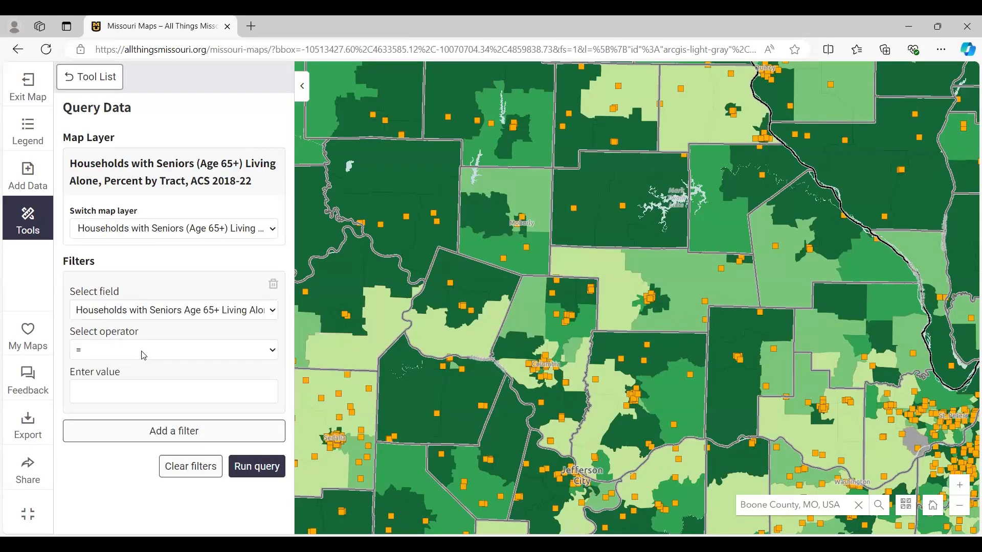
- Query for tracts where the filtered percentage is greater than 15, and open the data of the matching tracts
click(144, 356)
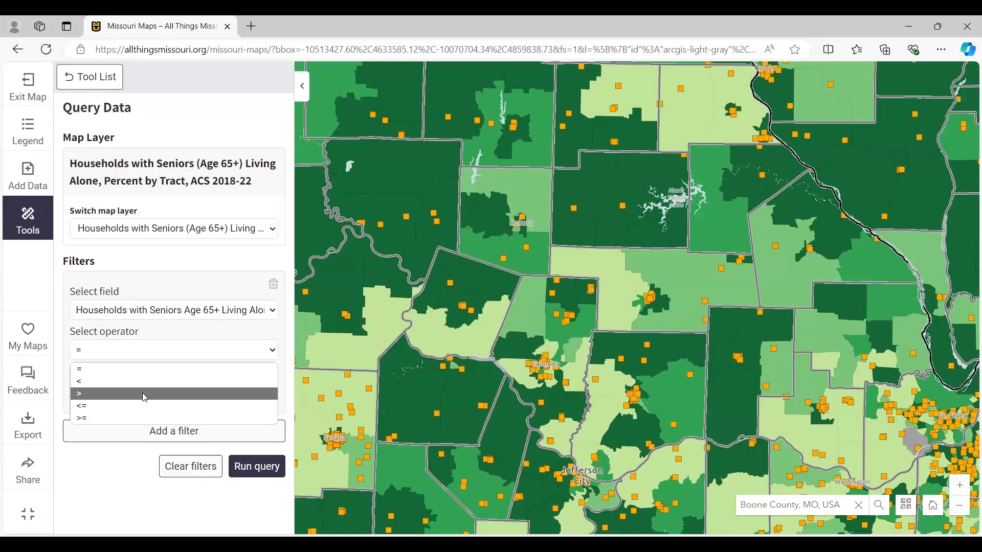
click(145, 395)
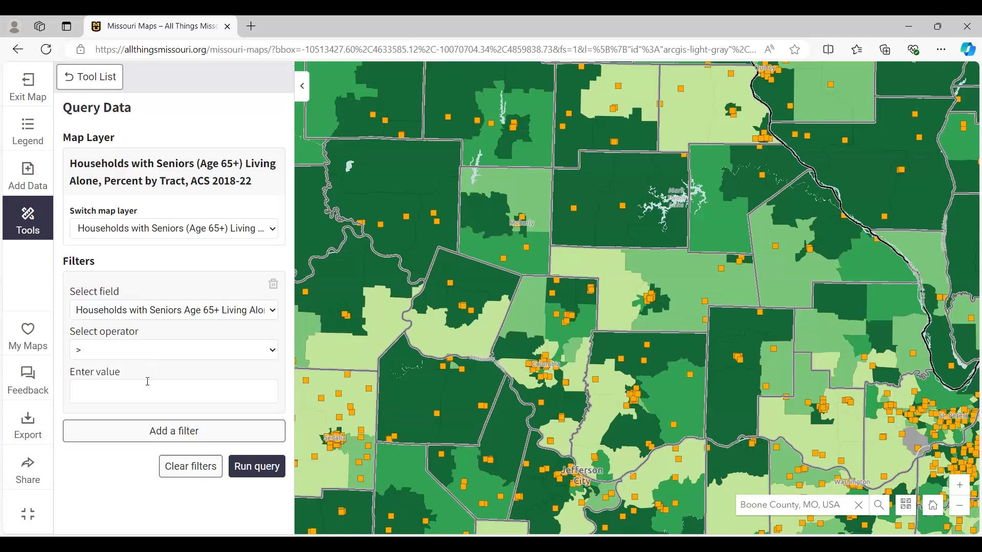
click(143, 392)
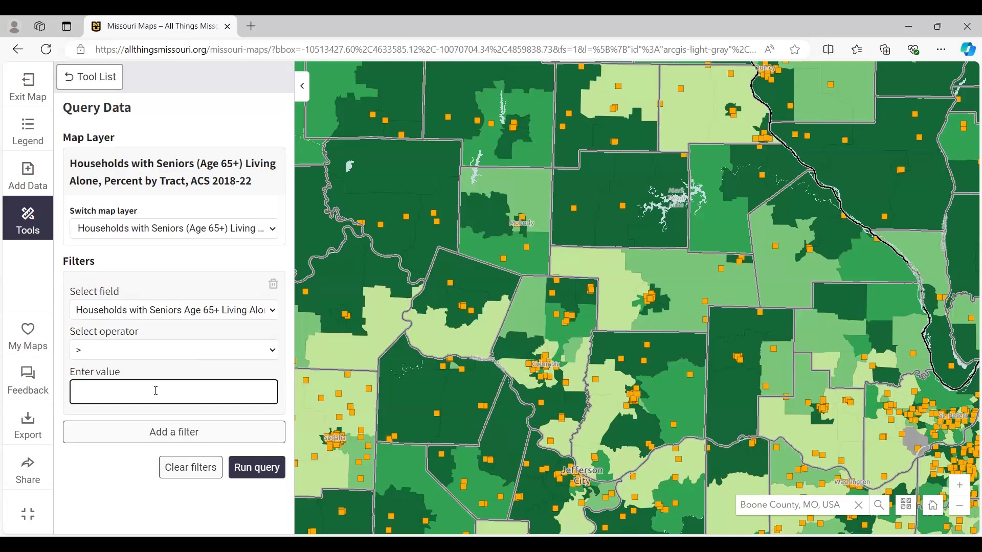
text(15)
click(253, 466)
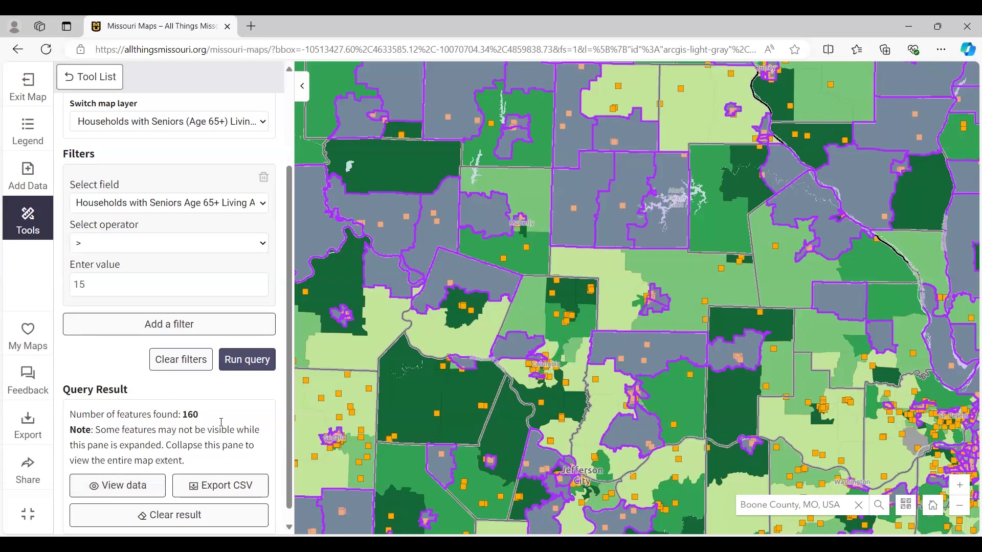
click(145, 489)
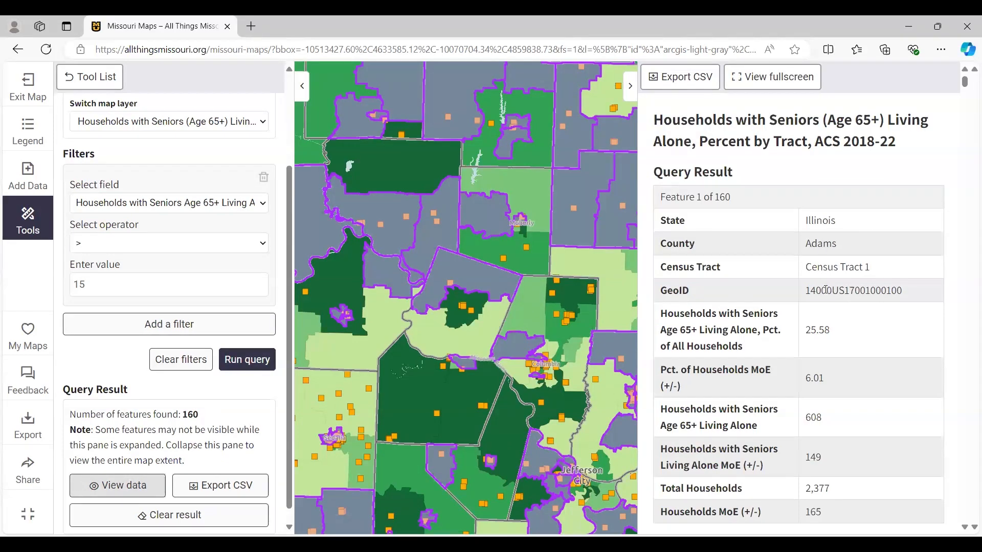
- Read through the first matching tract records, checking county, GeoID and the percentage of seniors living alone, and close the results
scroll(817, 229, down, 2)
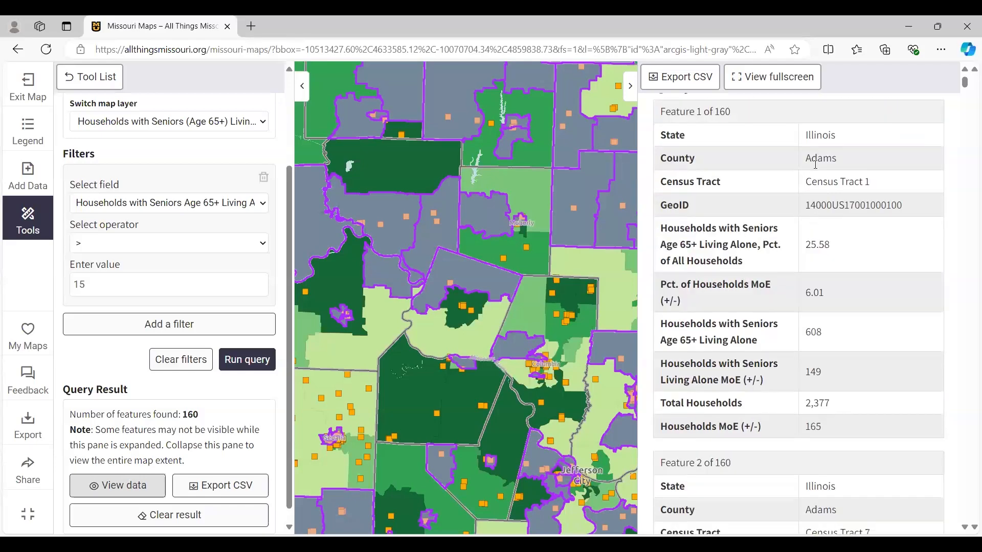
scroll(816, 163, down, 4)
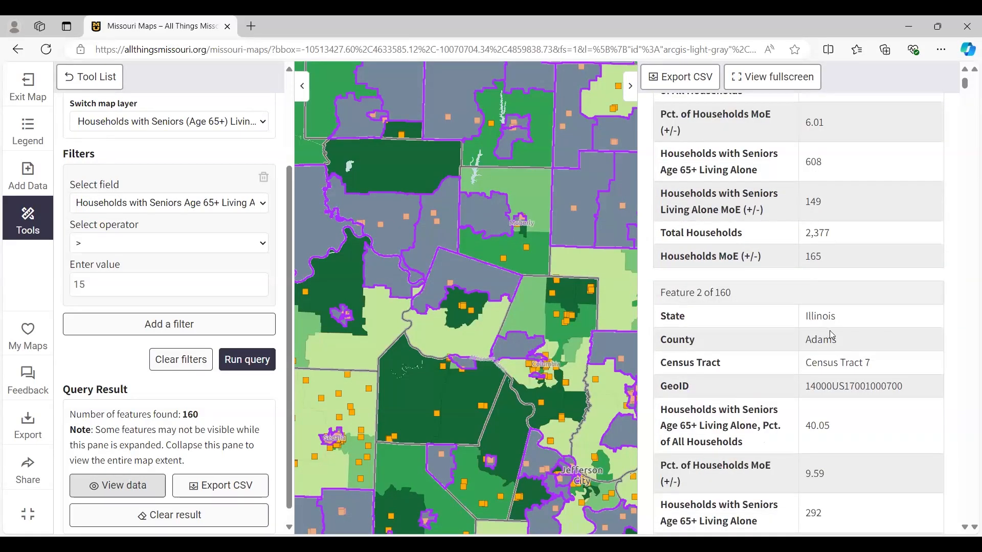
scroll(829, 331, down, 2)
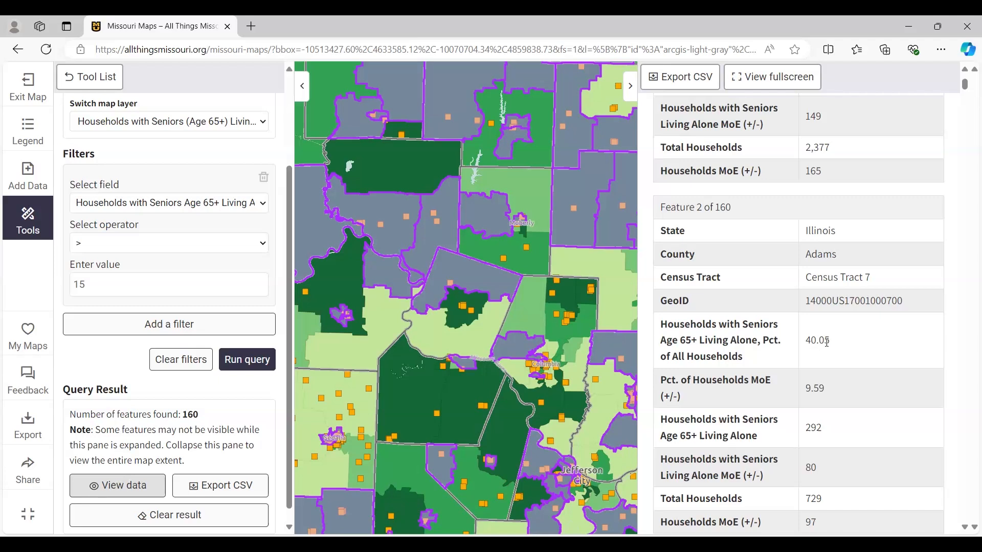
scroll(851, 346, down, 2)
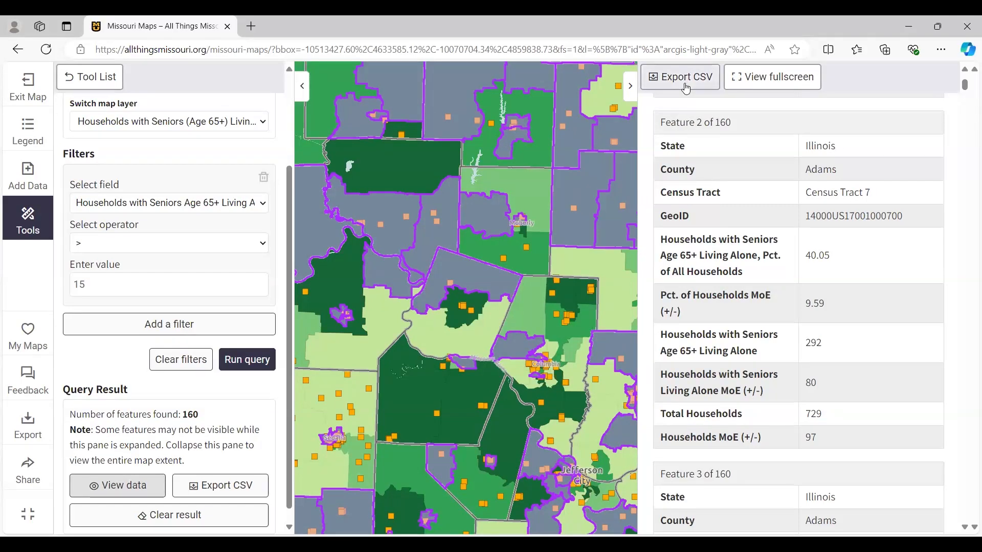
click(630, 86)
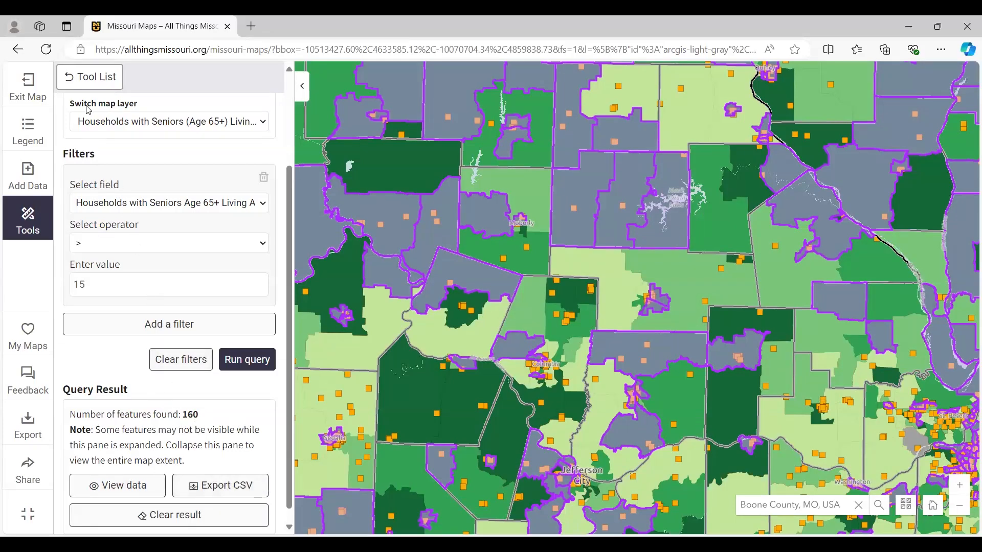
- Mask the map by County with Boone, MO as the area of interest, and set the mask layer's opacity to 98%
click(100, 82)
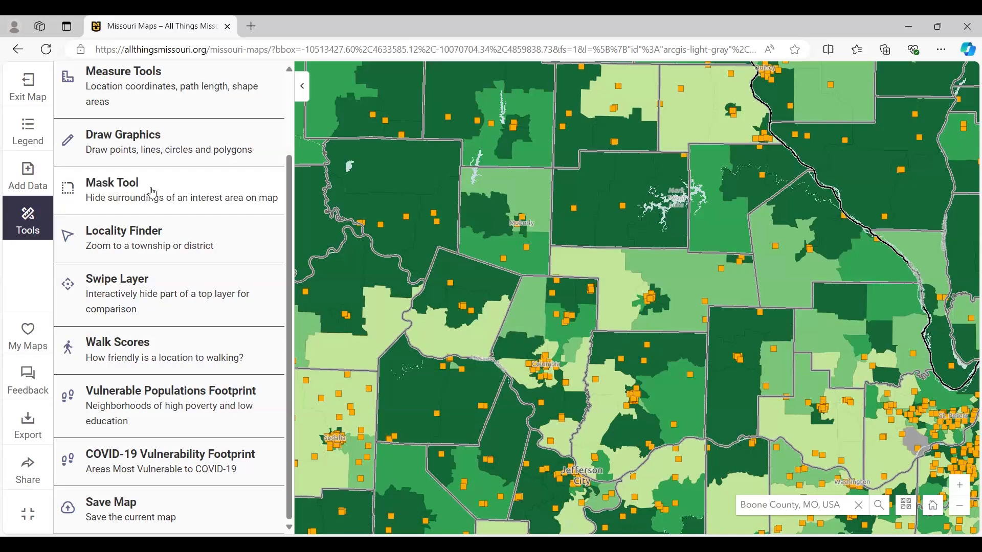
click(148, 198)
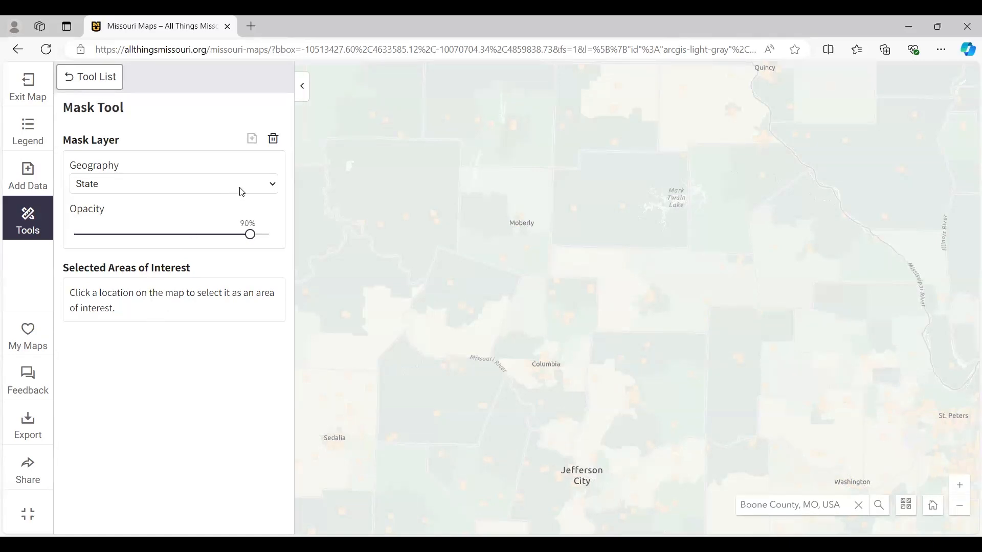
click(270, 186)
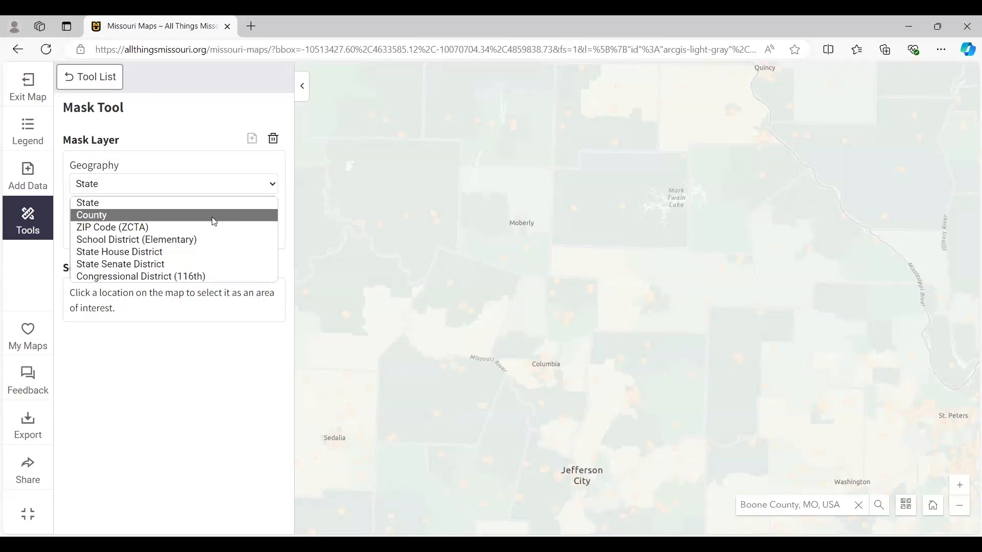
click(232, 216)
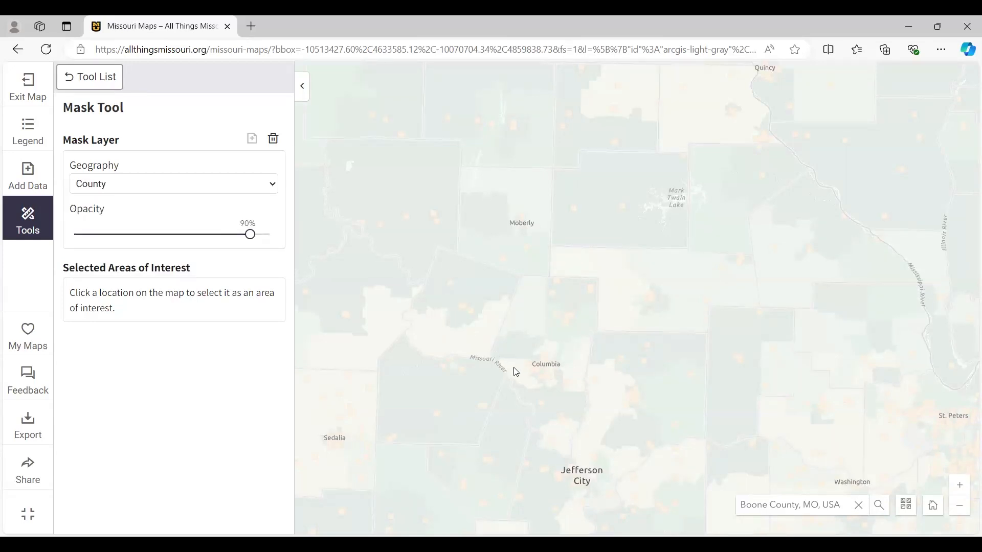
click(532, 333)
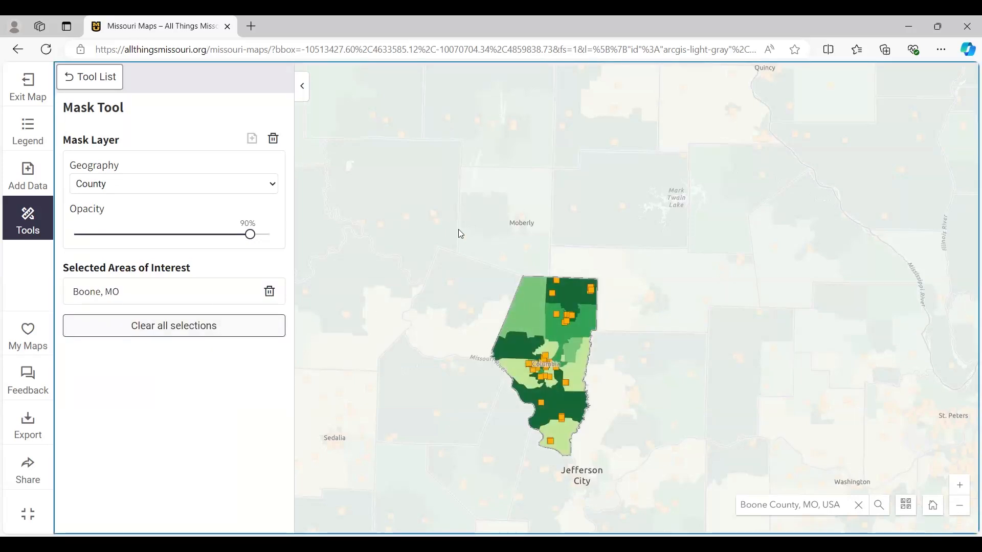
click(29, 131)
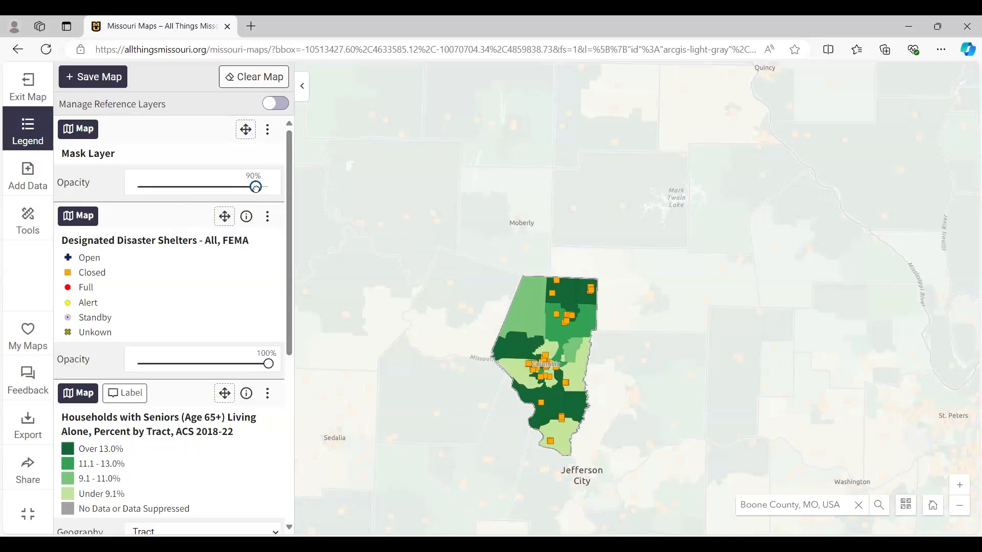
mouse_move(256, 188)
mouse_down()
mouse_move(214, 199)
mouse_move(140, 194)
mouse_move(269, 199)
mouse_up()
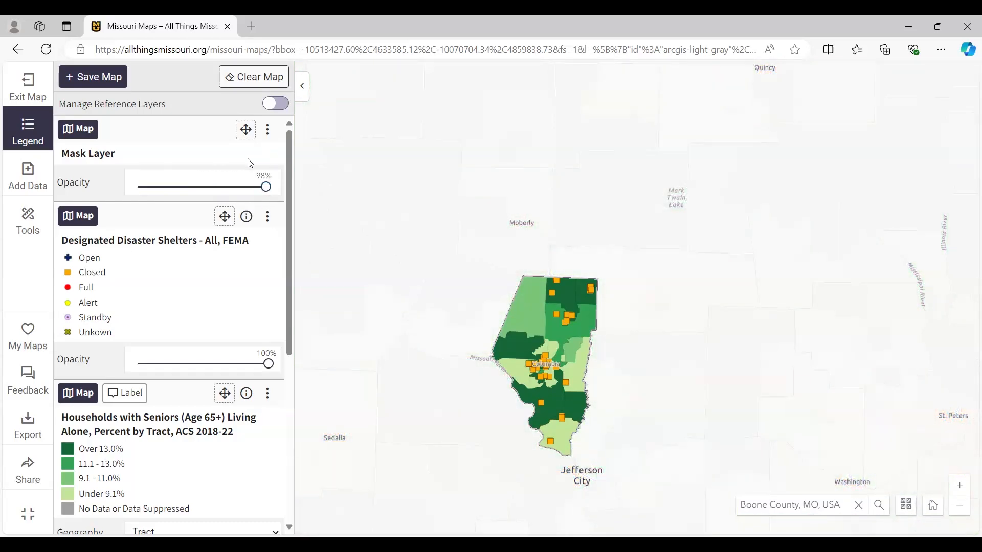
- Remove the Mask Layer from the map
click(270, 132)
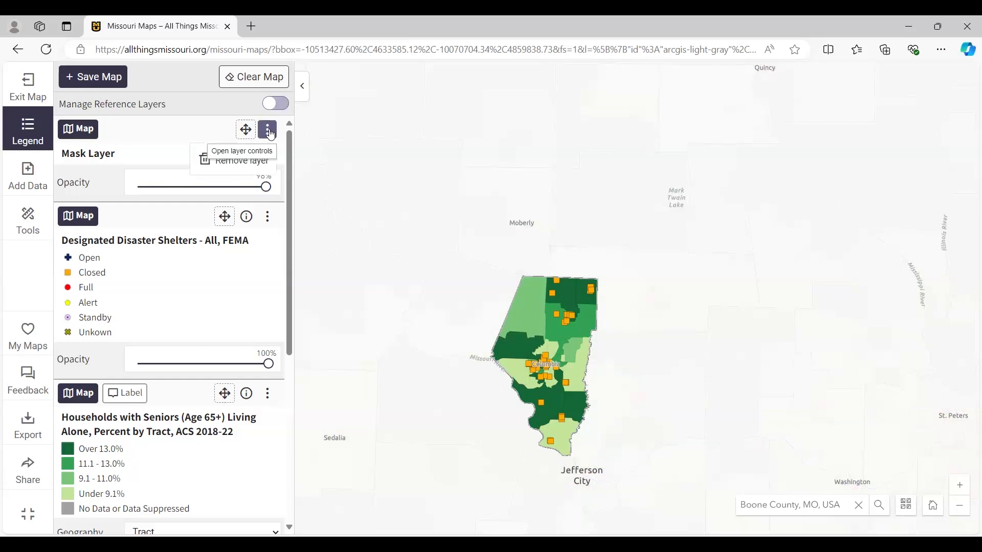
click(229, 161)
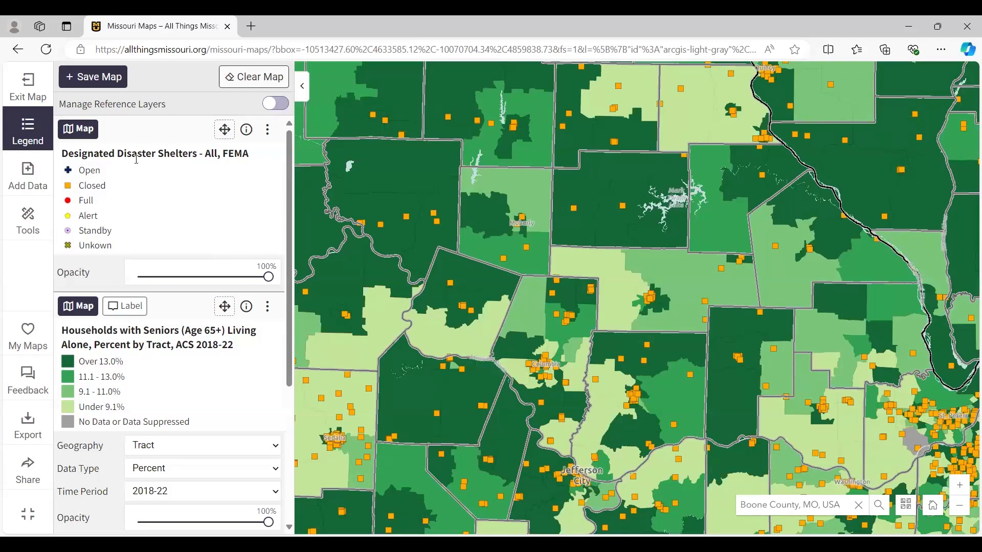
click(270, 132)
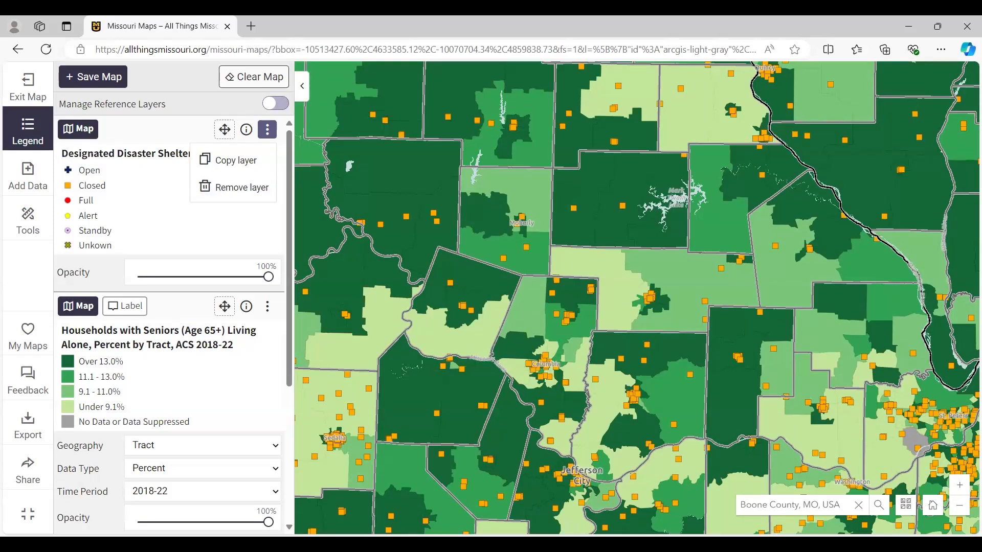
- Start the Draw Graphics tool and place a red point on the map northwest of Moberly
click(29, 223)
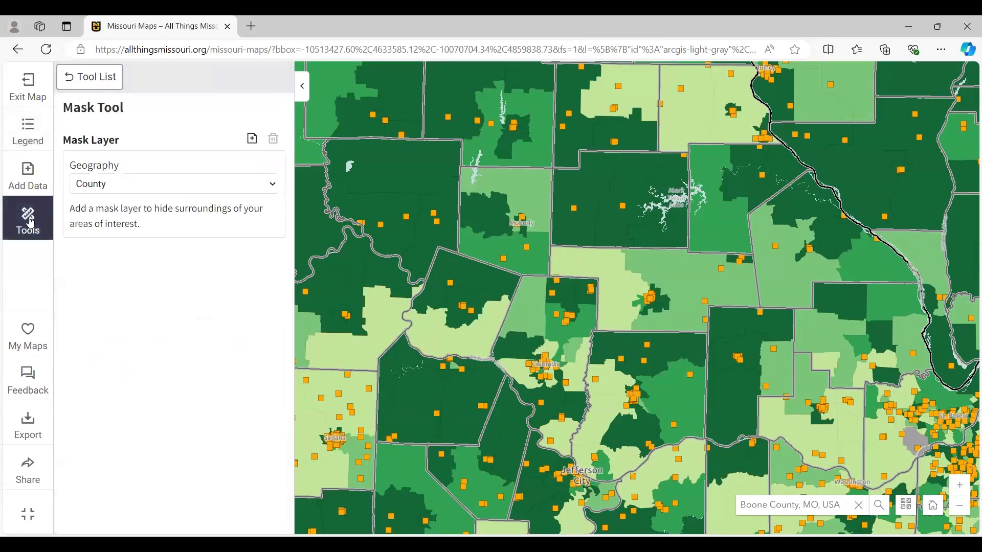
click(96, 82)
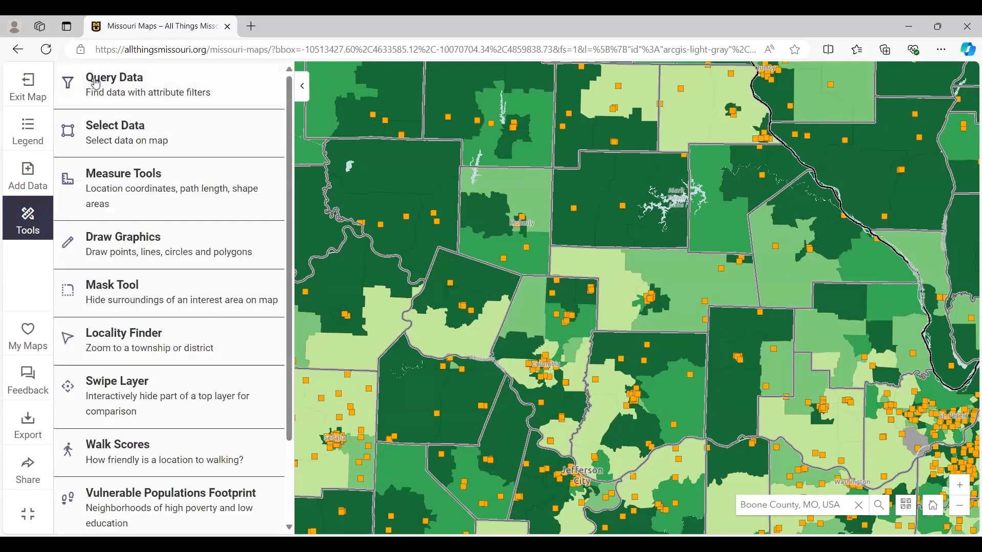
click(136, 245)
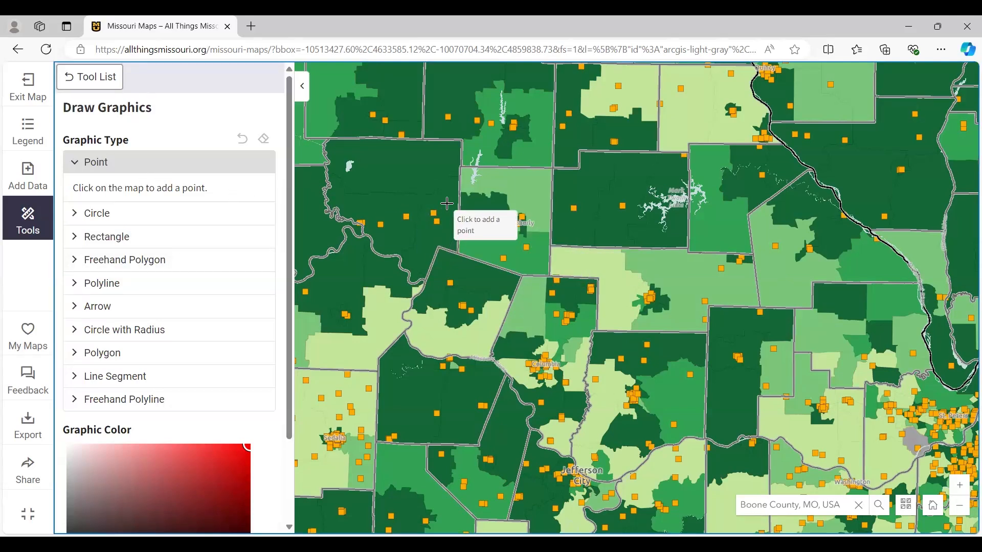
click(478, 181)
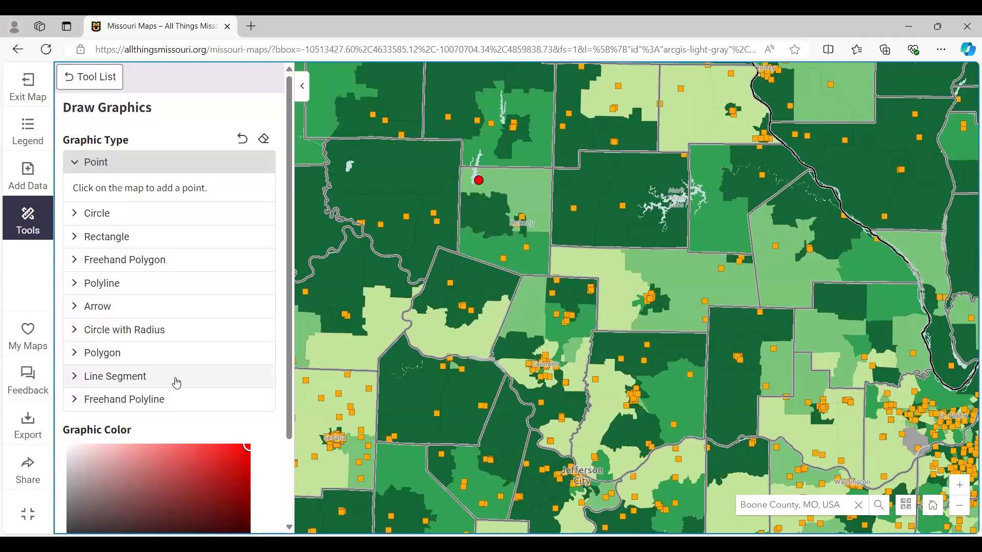
- Add three more points around and southwest of Moberly, coloured green, teal (RGB 48, 218, 192) and red (RGB 218, 48, 48)
scroll(174, 386, down, 2)
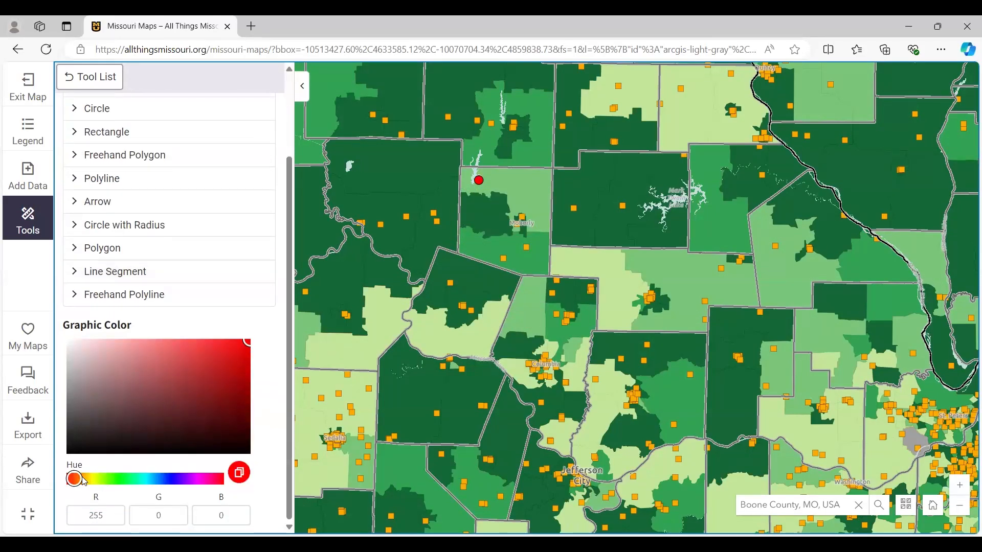
drag(85, 481, 132, 482)
click(229, 355)
click(503, 195)
drag(132, 481, 143, 483)
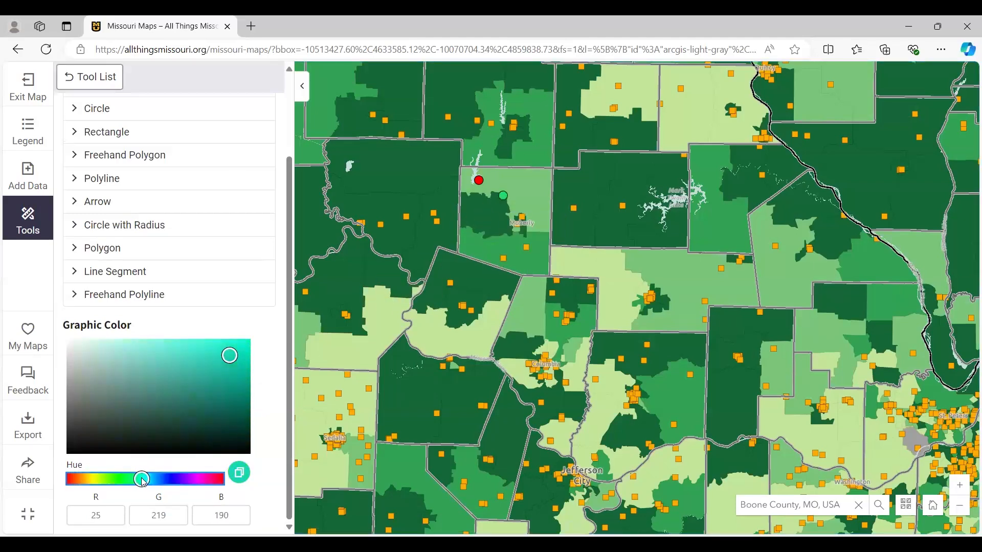
click(210, 356)
click(451, 250)
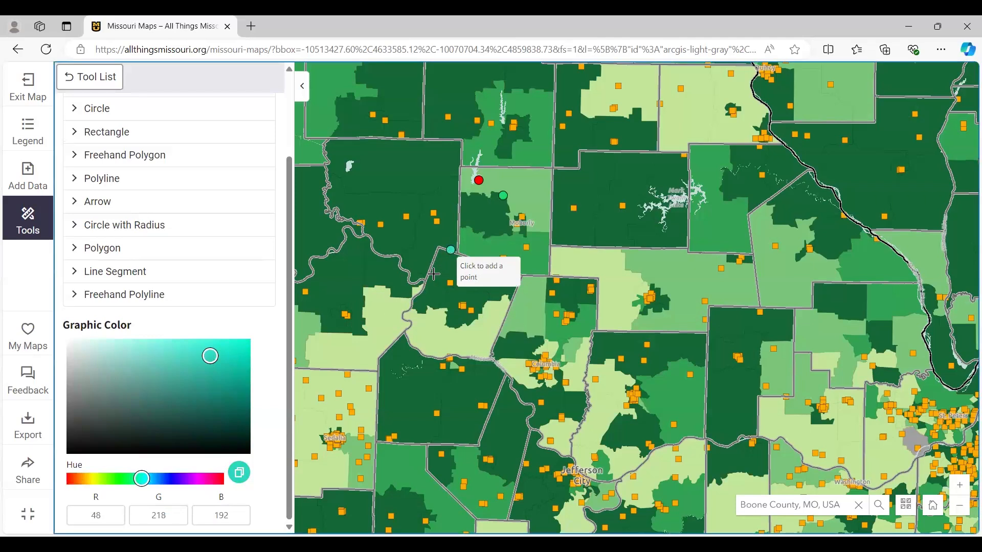
click(217, 479)
click(472, 296)
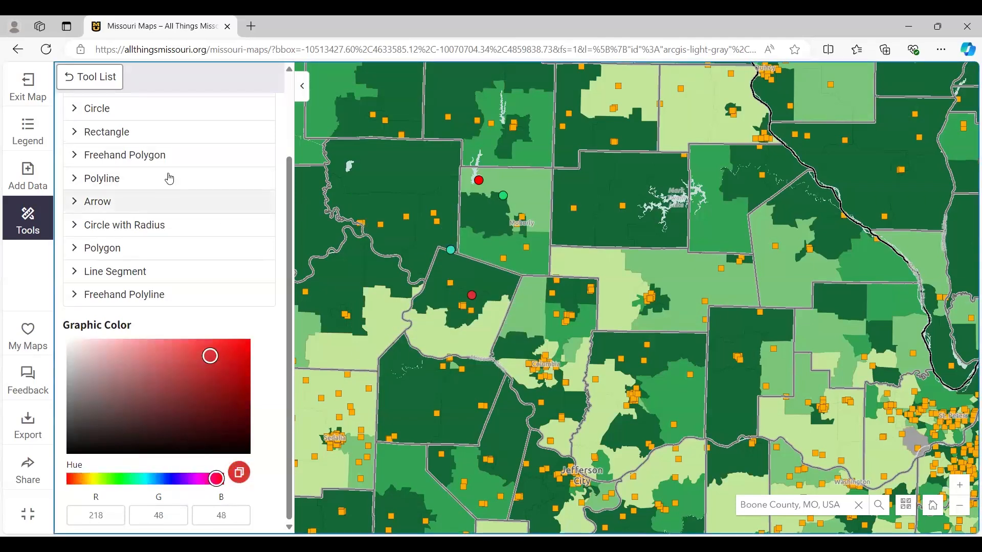
- Draw a red rectangle over the Moberly area and a cyan one (RGB 14, 225, 221) below it reaching Columbia
click(127, 132)
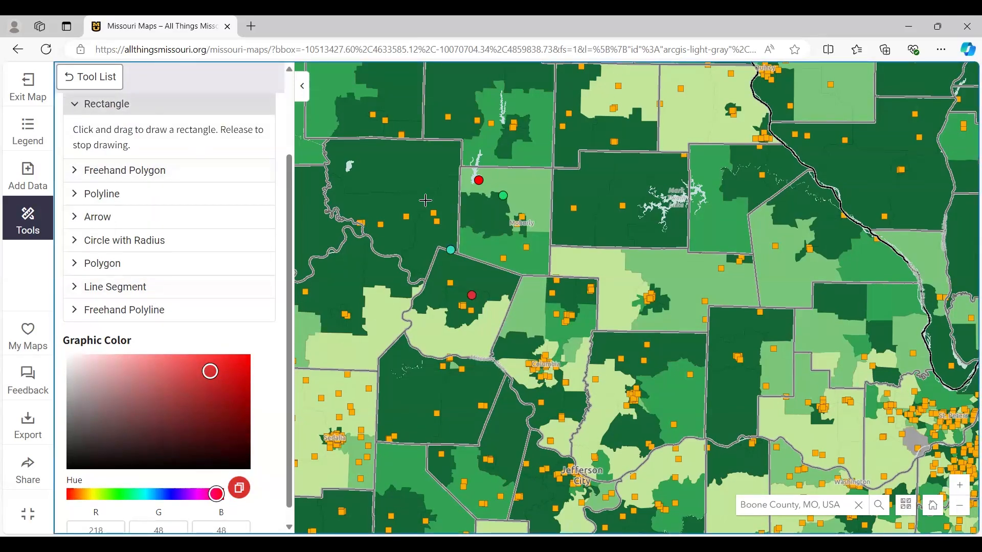
drag(387, 193, 540, 275)
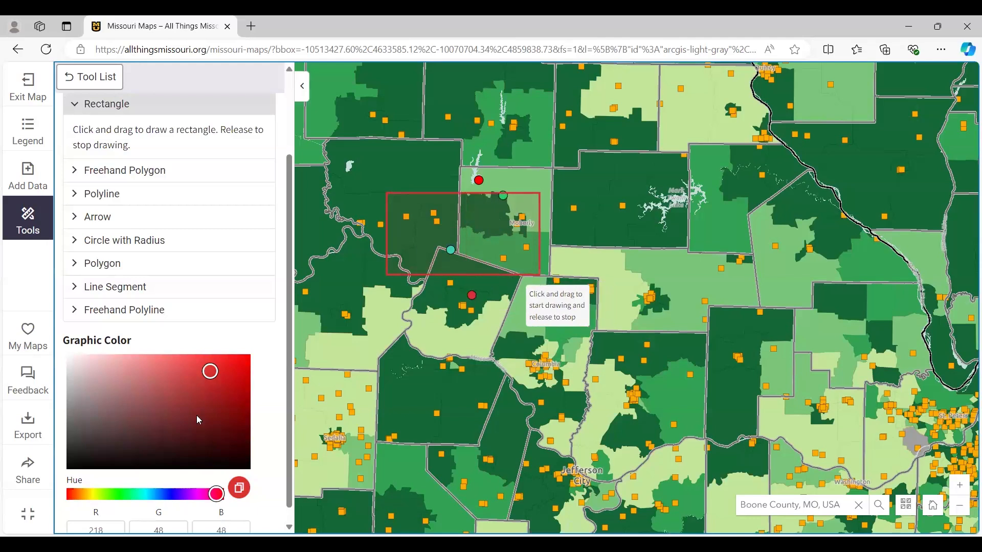
click(145, 495)
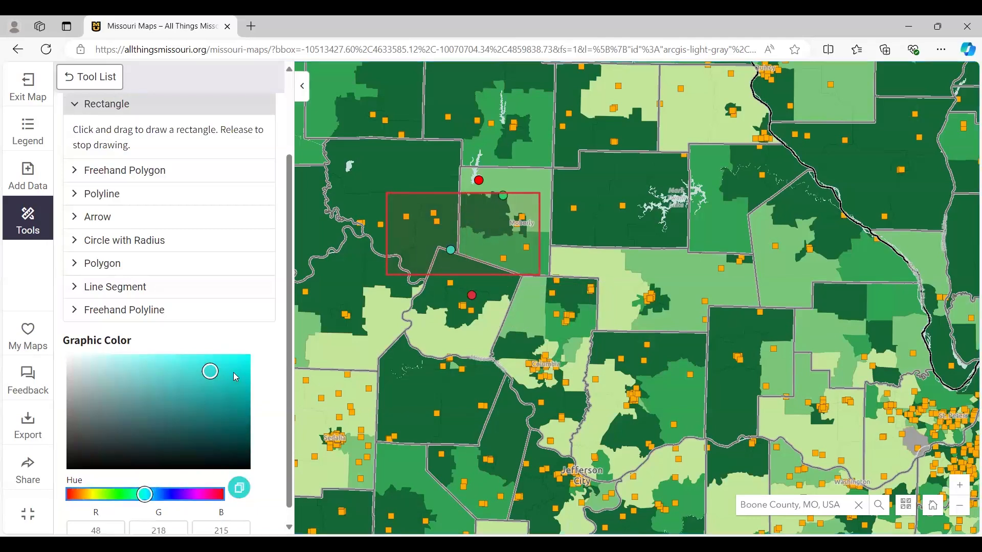
click(240, 369)
drag(398, 277, 570, 387)
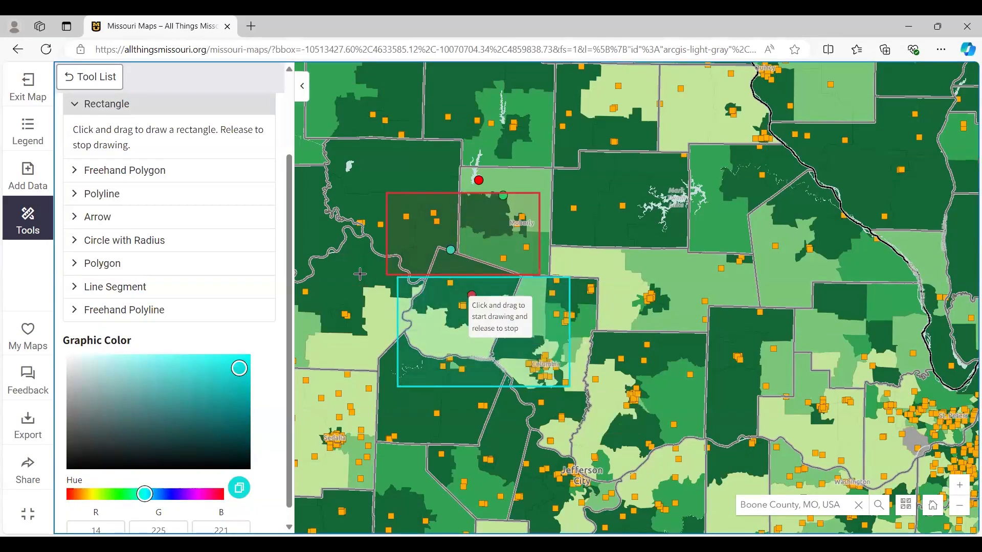
- Draw two green arrows pointing toward the rectangles from the north and east, and a red arrow (RGB 225, 14, 39) from the southwest
click(107, 219)
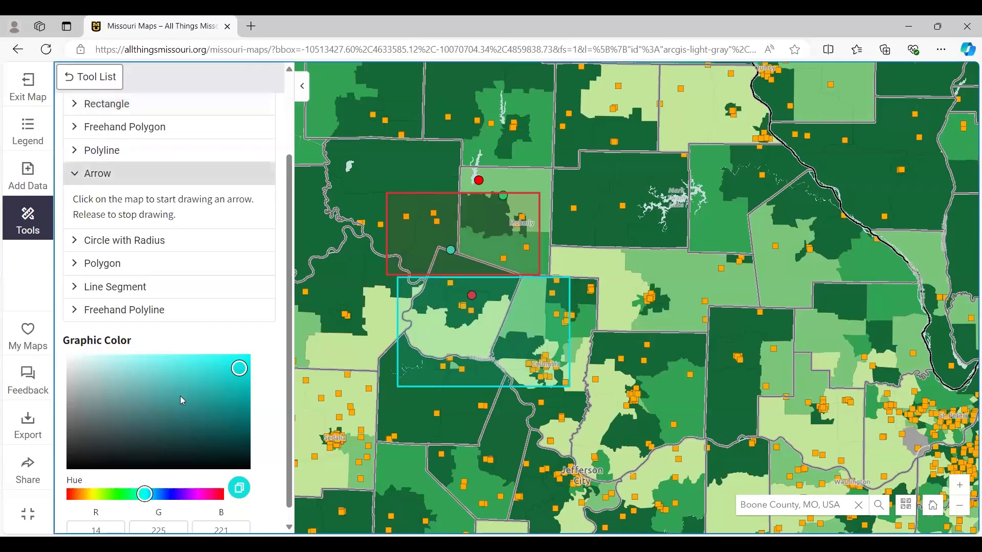
click(119, 495)
drag(742, 196, 604, 268)
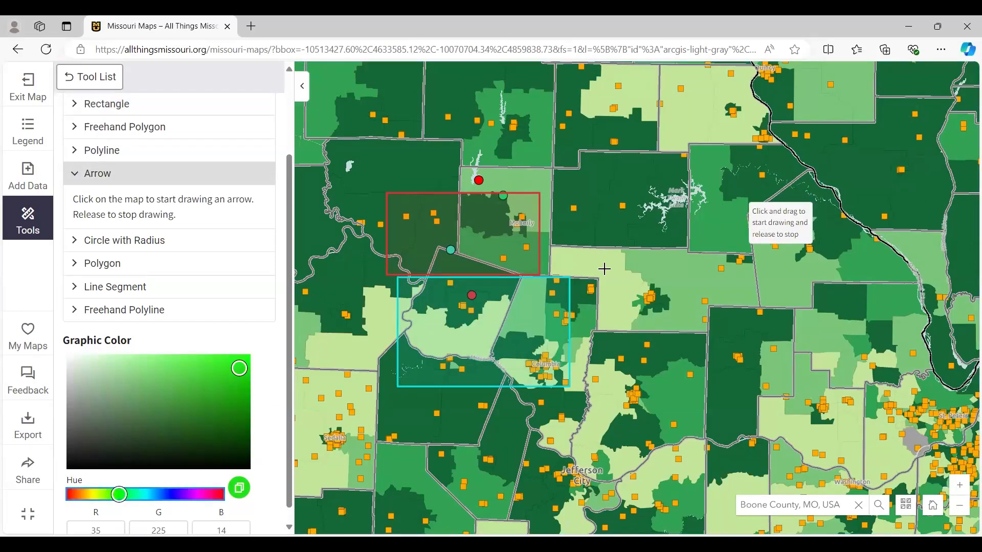
drag(458, 123, 514, 186)
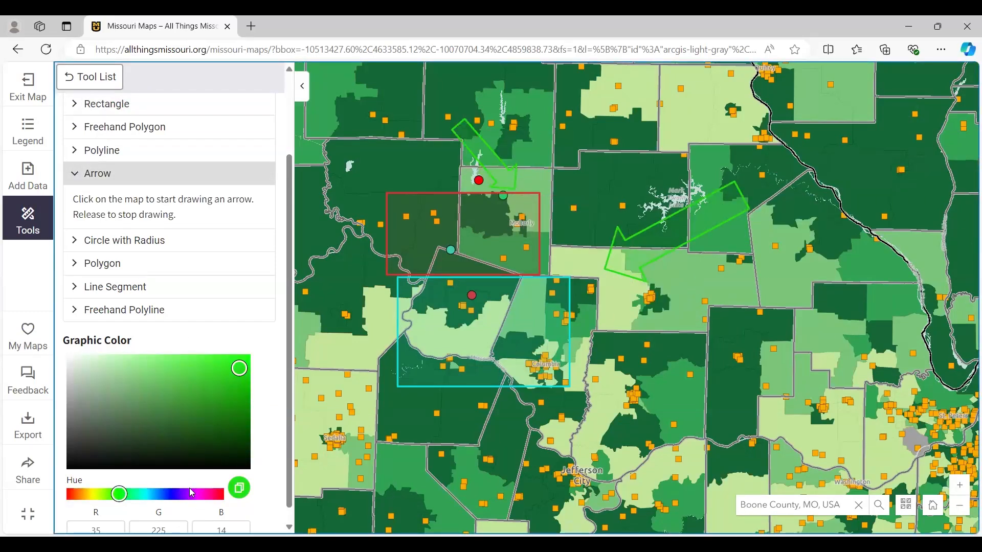
click(213, 495)
drag(351, 344, 527, 275)
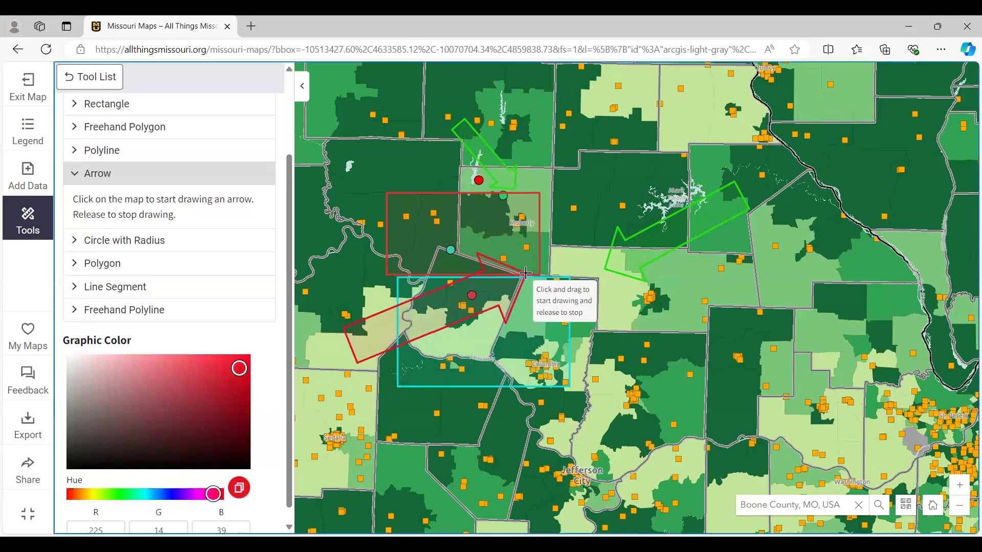
- Draw three short red line segments on and beside the red rectangle west of Moberly
scroll(195, 424, down, 1)
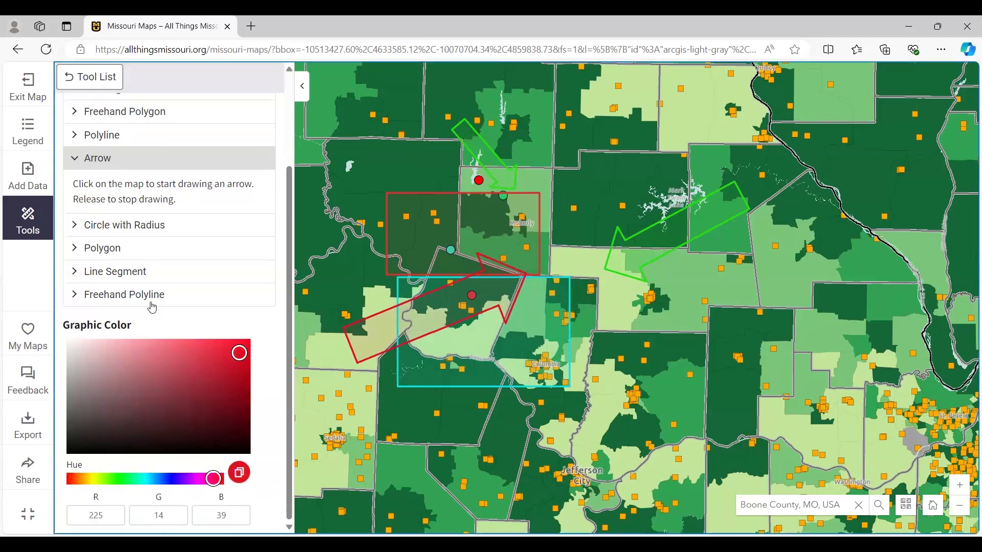
click(135, 271)
drag(453, 177, 491, 239)
drag(364, 195, 375, 218)
drag(351, 250, 388, 303)
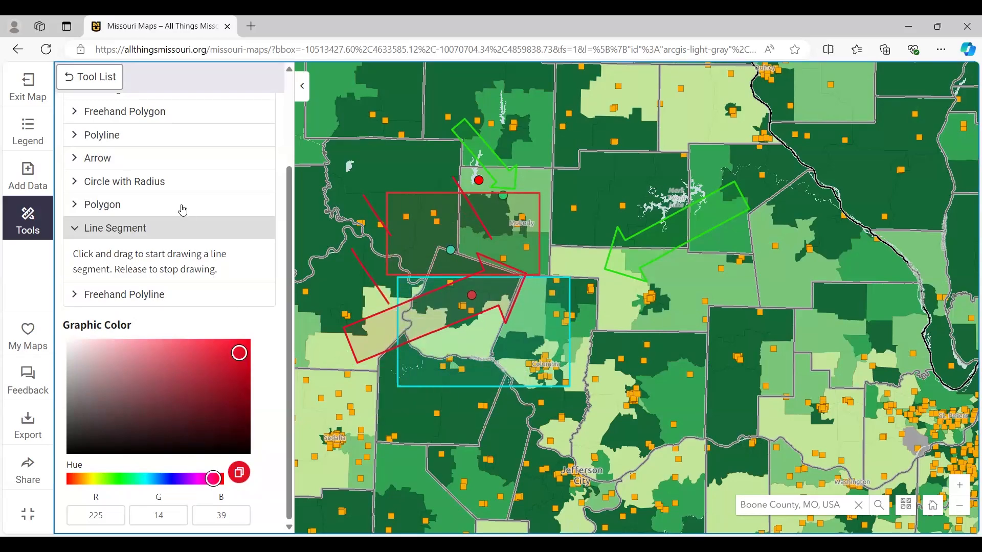
scroll(213, 271, up, 3)
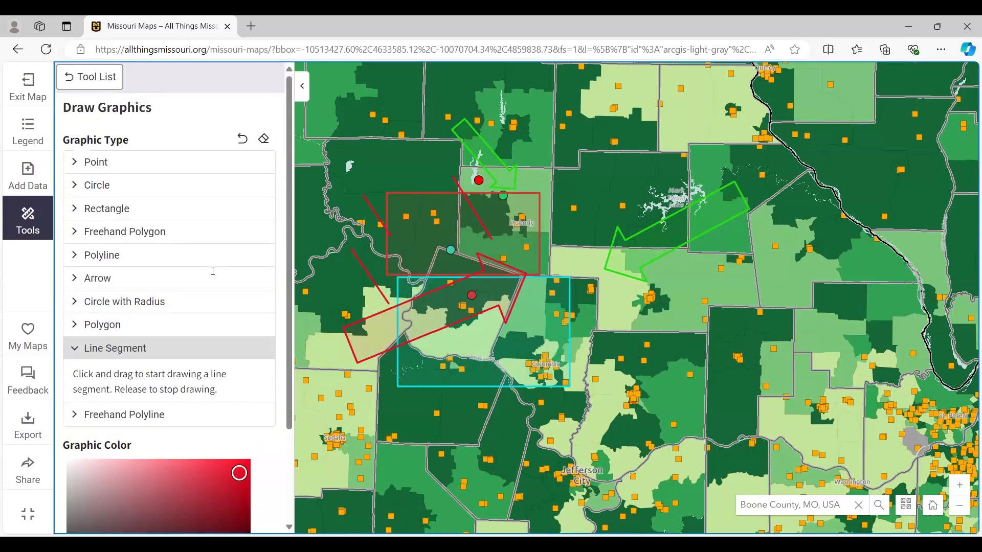
click(265, 140)
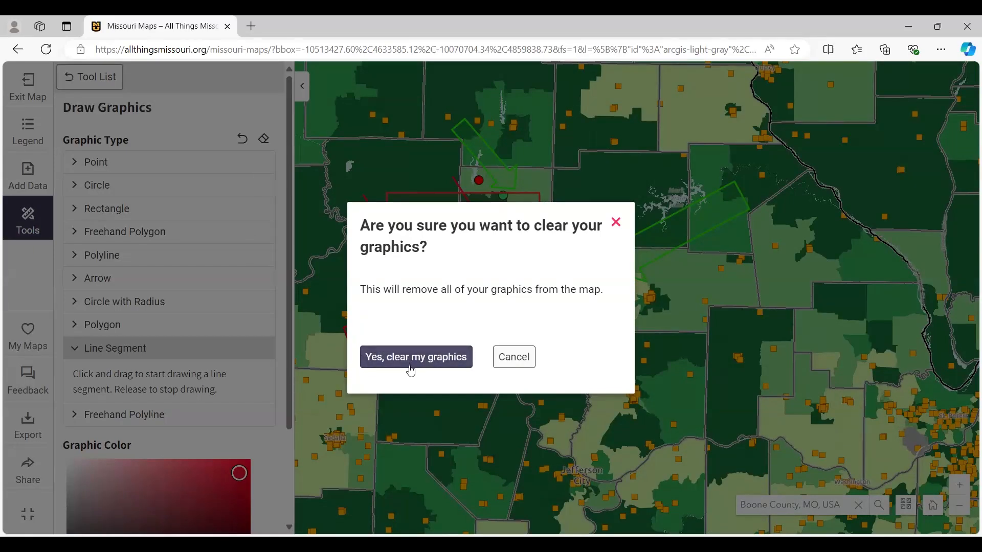
click(513, 356)
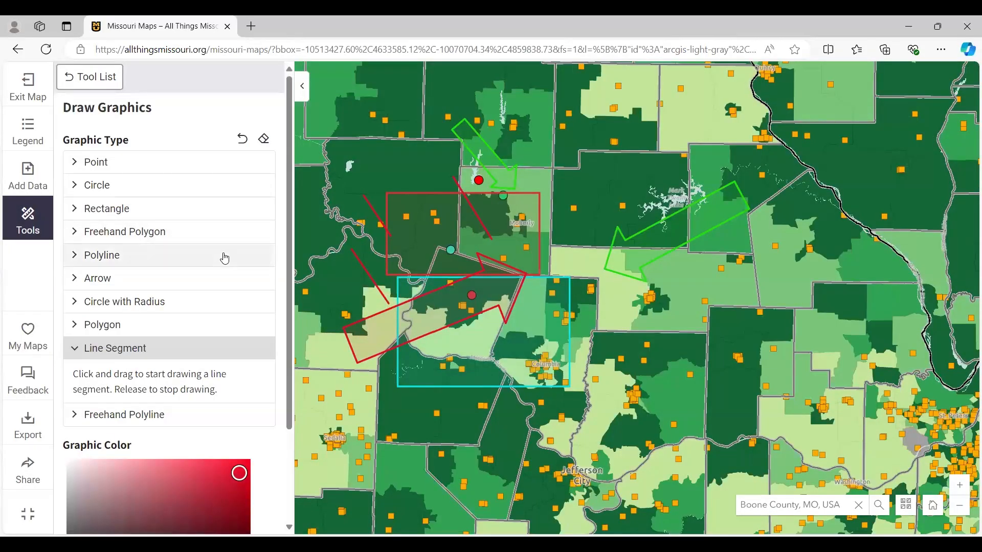
- Undo the line segments, arrows and rectangles one by one, and clear all remaining graphics from the map
double_click(241, 146)
click(241, 146)
click(241, 139)
click(241, 138)
click(241, 139)
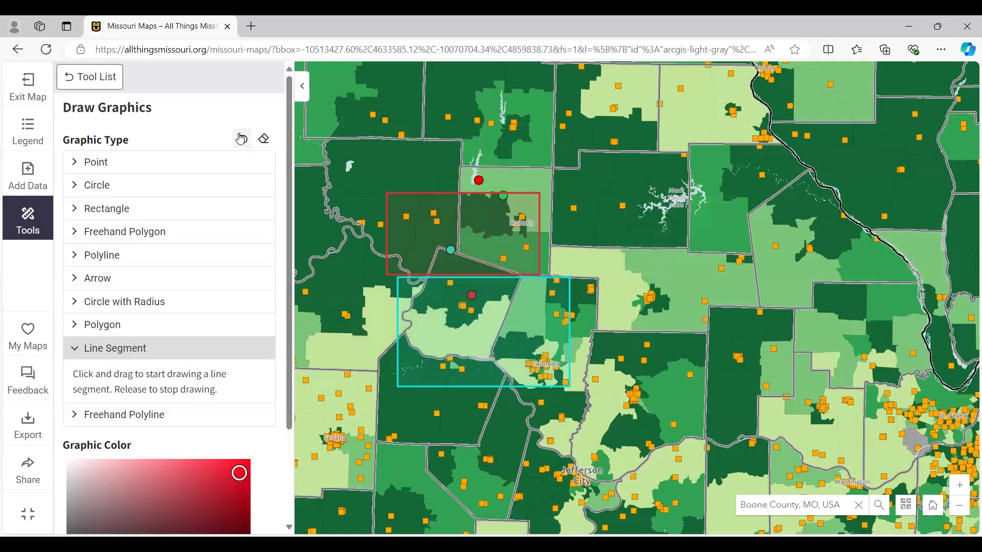
click(241, 139)
click(241, 139)
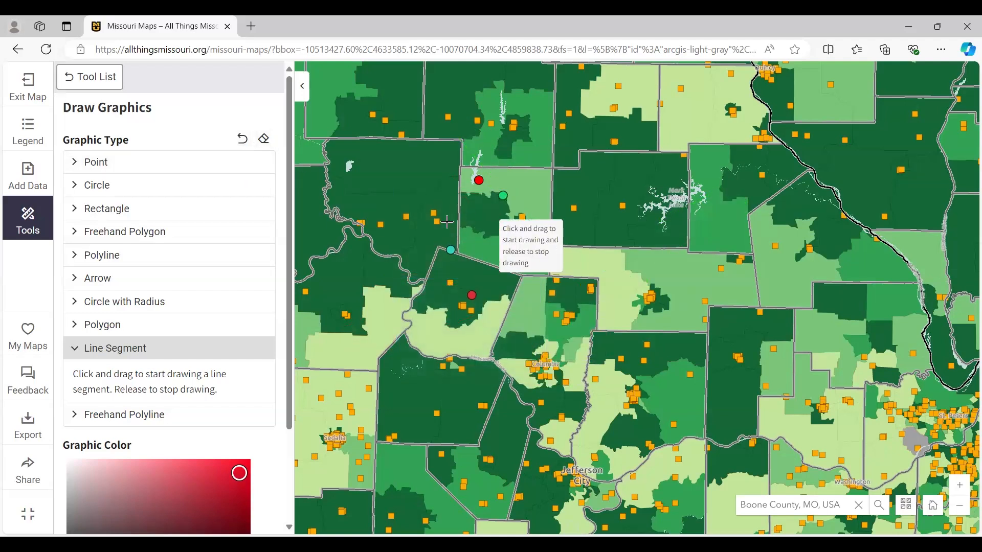
click(264, 139)
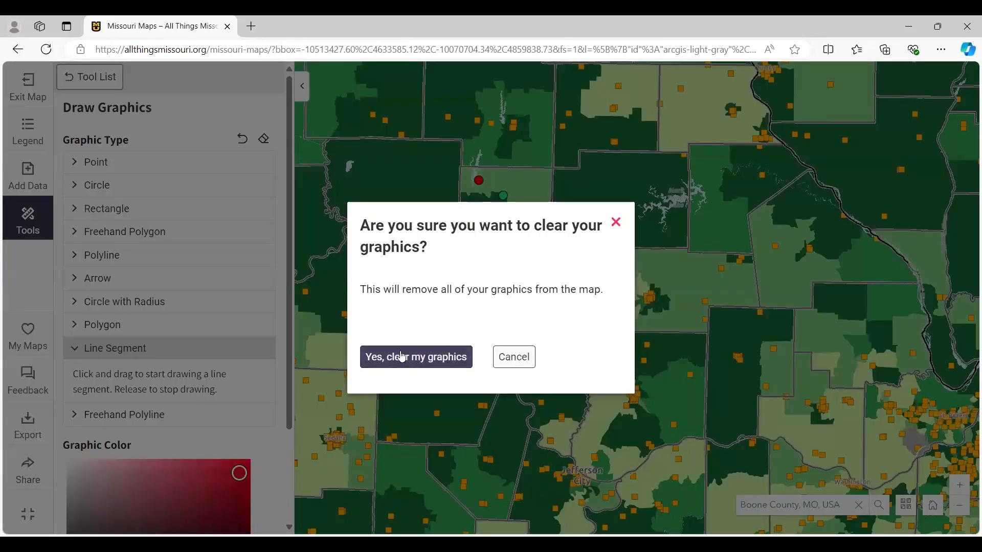
click(414, 360)
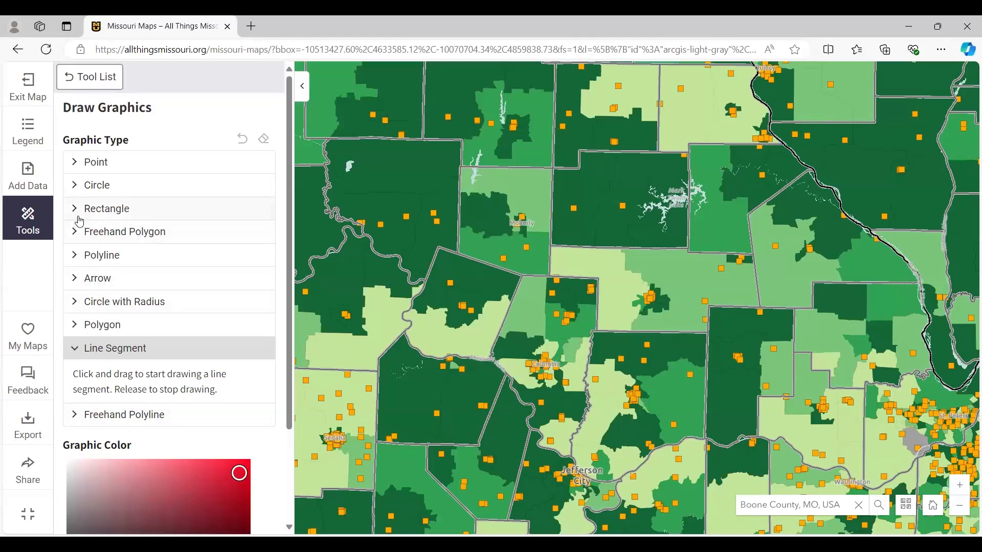
- Start the Swipe Layer tool and set its first layer to Heat Index - Average Days Above 95 Degrees
click(88, 81)
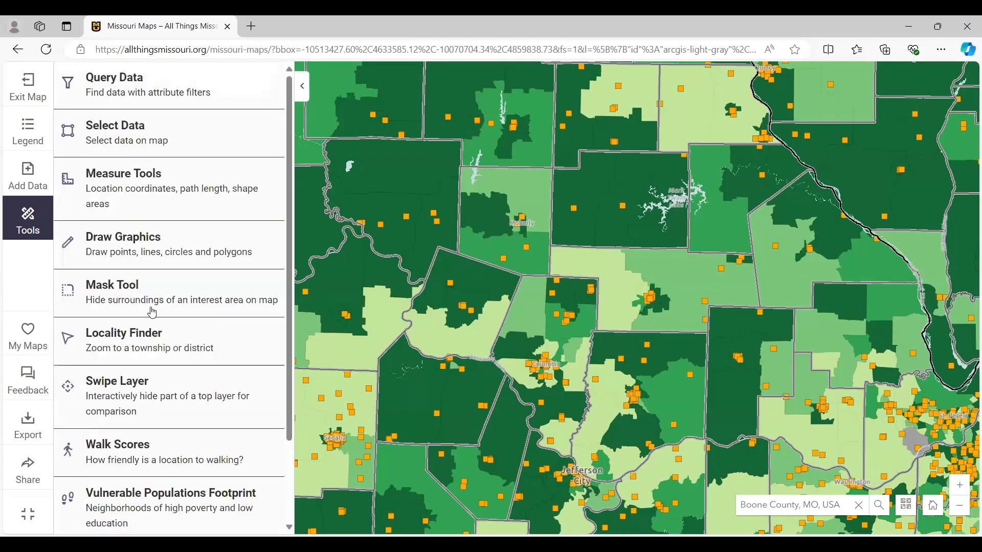
click(145, 398)
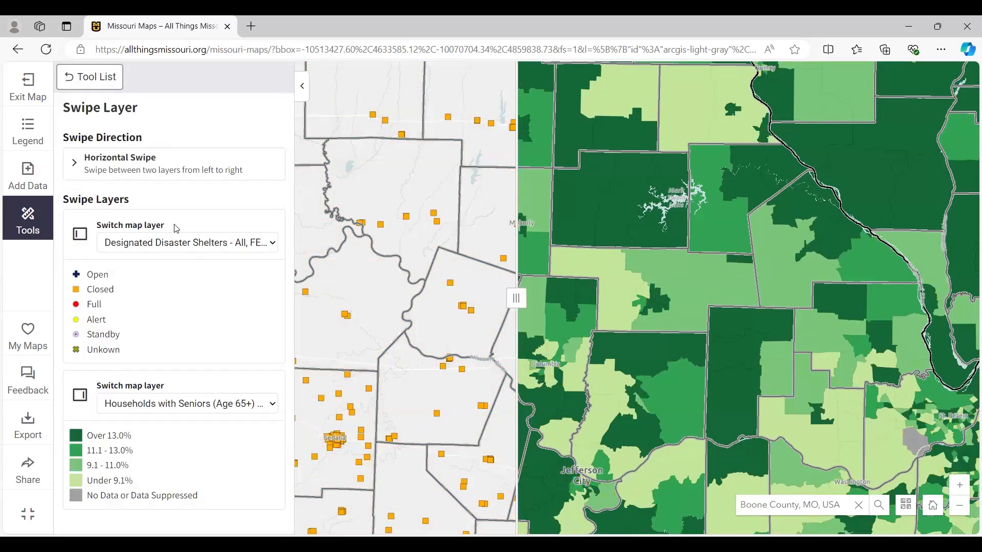
click(228, 247)
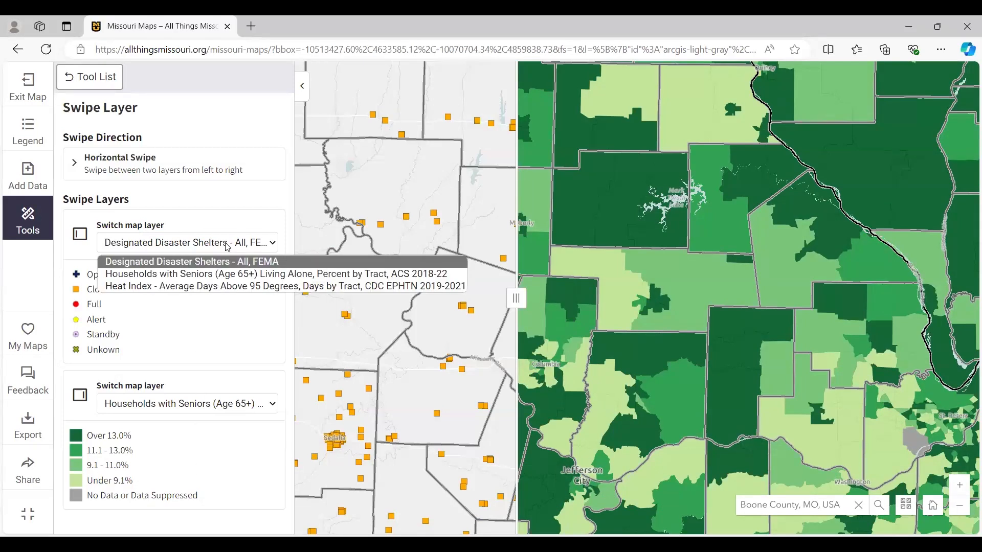
click(218, 288)
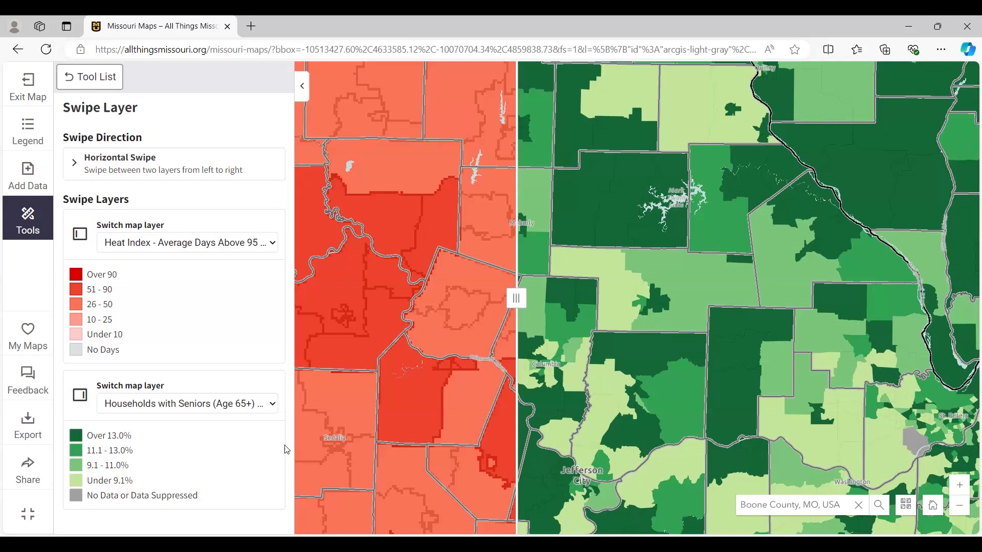
- Try the Vertical Swipe direction and return to Horizontal Swipe
click(111, 166)
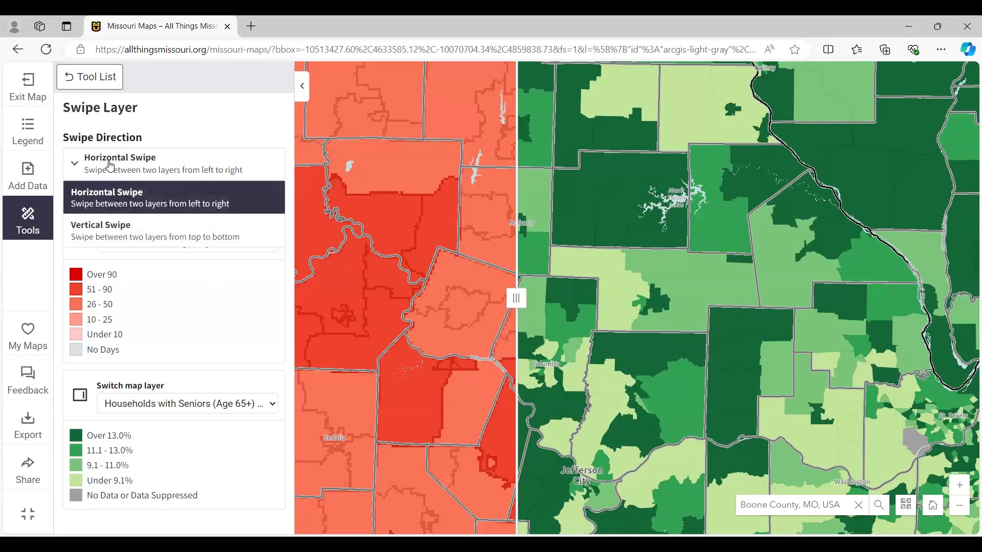
click(128, 228)
mouse_move(518, 297)
mouse_down()
mouse_move(542, 378)
mouse_move(532, 241)
mouse_move(533, 289)
mouse_up()
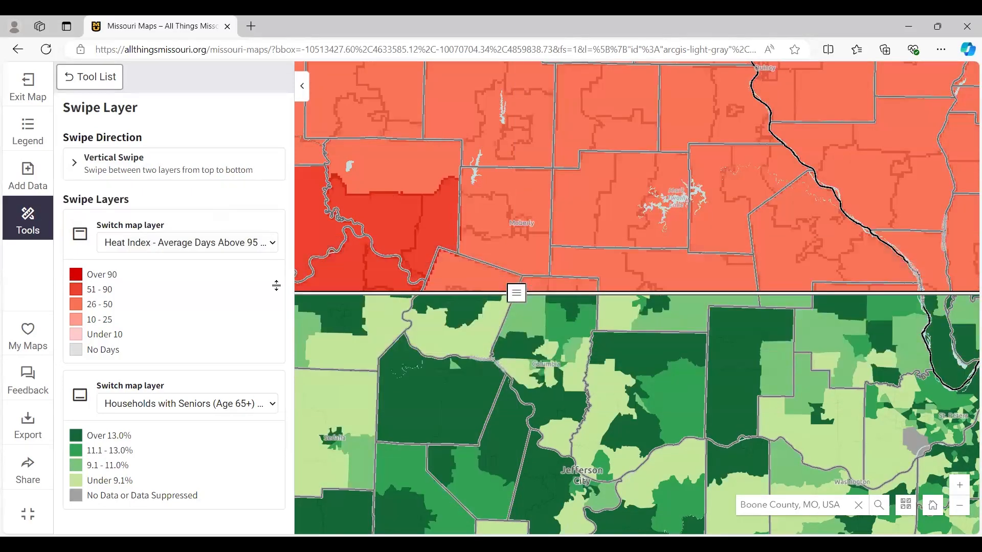
click(175, 170)
click(175, 193)
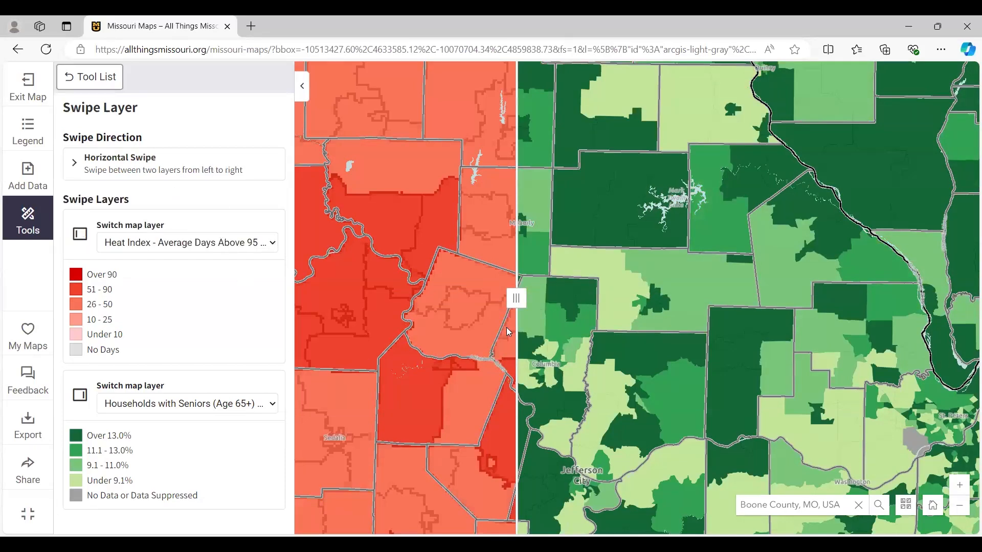
- Swipe back and forth across northern Missouri and Illinois to compare the heat index with seniors living alone
drag(516, 297, 747, 297)
scroll(500, 373, down, 2)
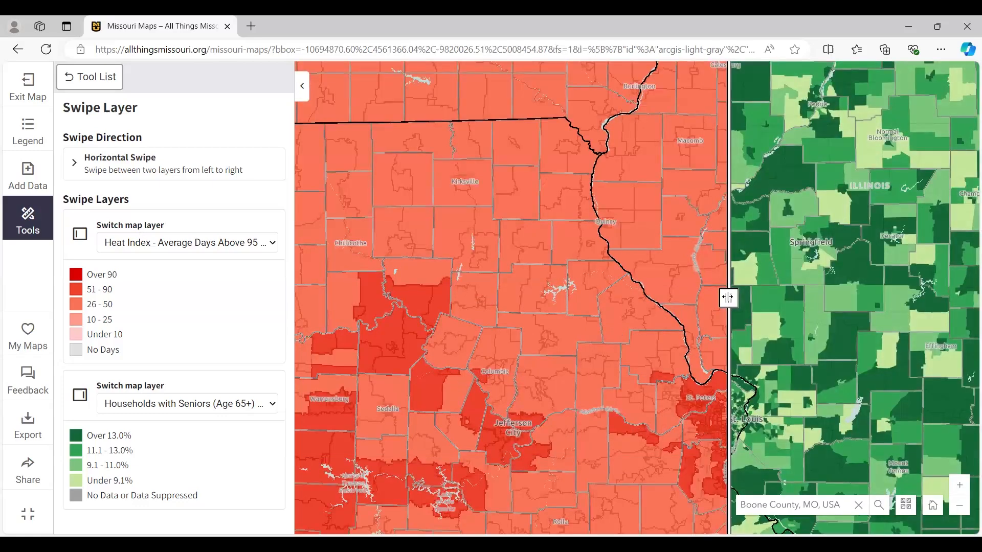
drag(646, 318, 514, 334)
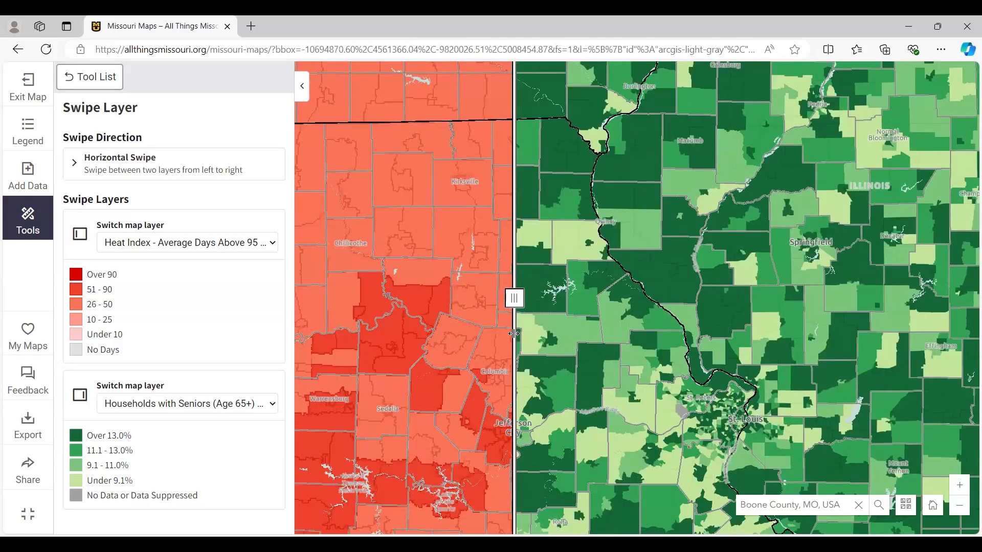
mouse_move(514, 334)
mouse_down()
mouse_move(452, 338)
mouse_move(540, 333)
mouse_move(440, 335)
mouse_move(594, 326)
mouse_move(511, 327)
mouse_up()
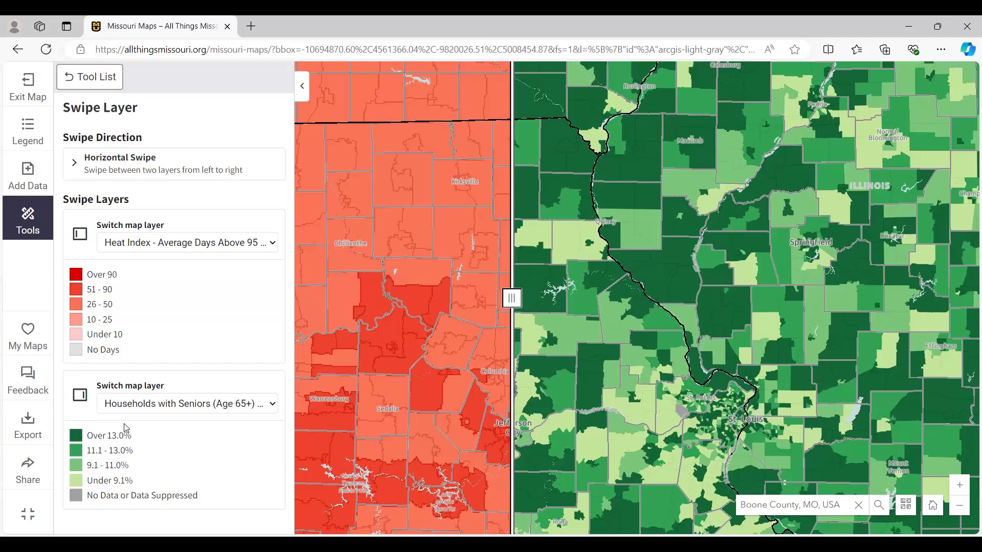
drag(514, 298, 428, 302)
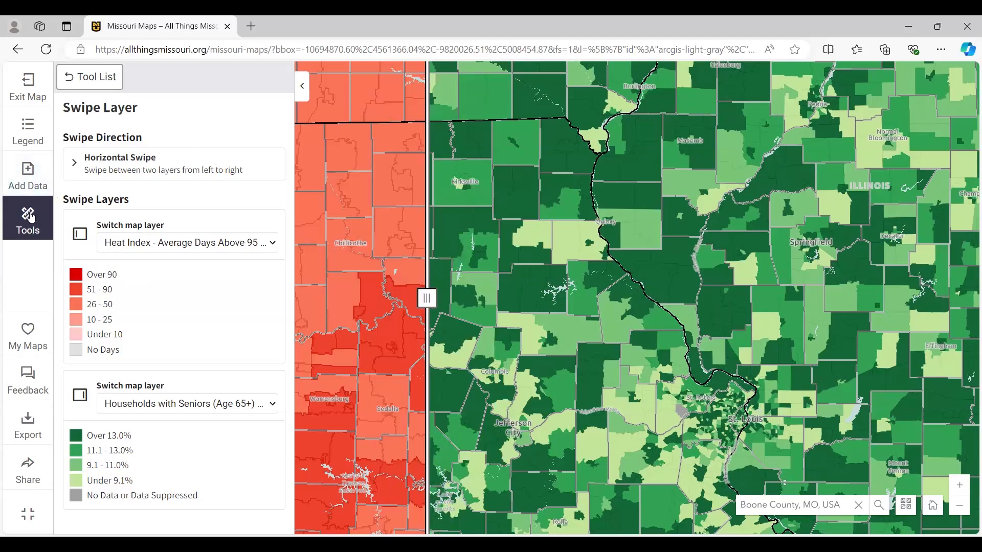
- Leave the swipe comparison and add the Vulnerable Populations Footprint to the map
click(89, 85)
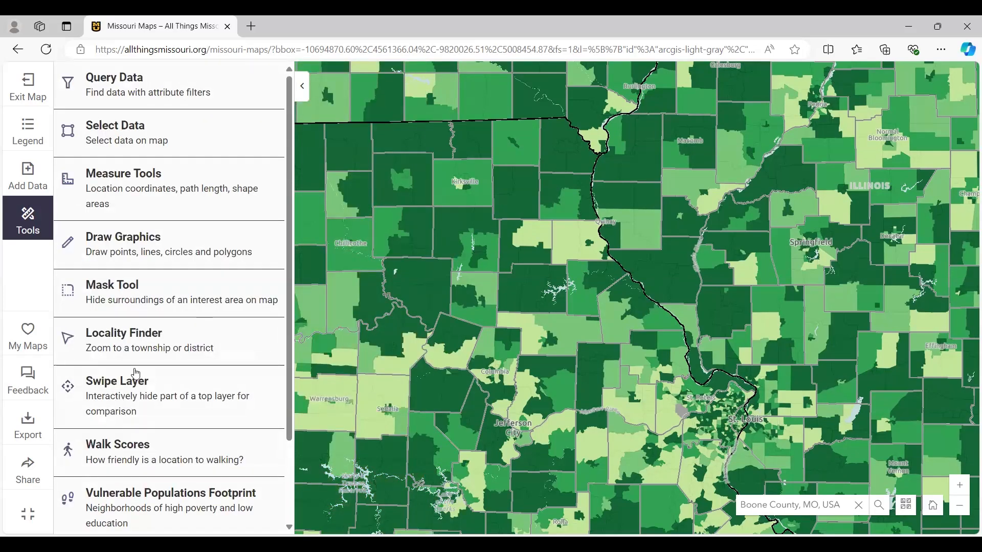
scroll(159, 414, down, 1)
scroll(159, 416, down, 3)
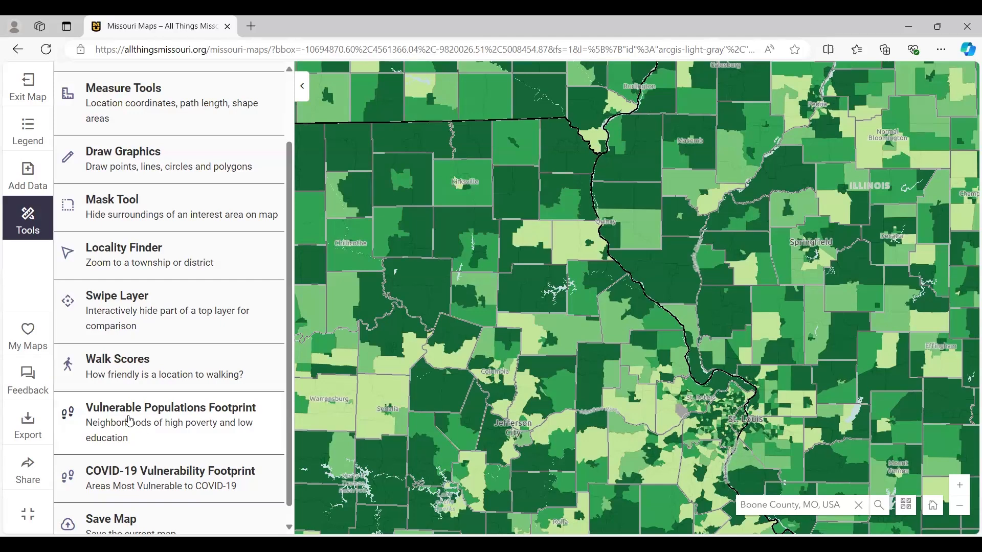
click(130, 421)
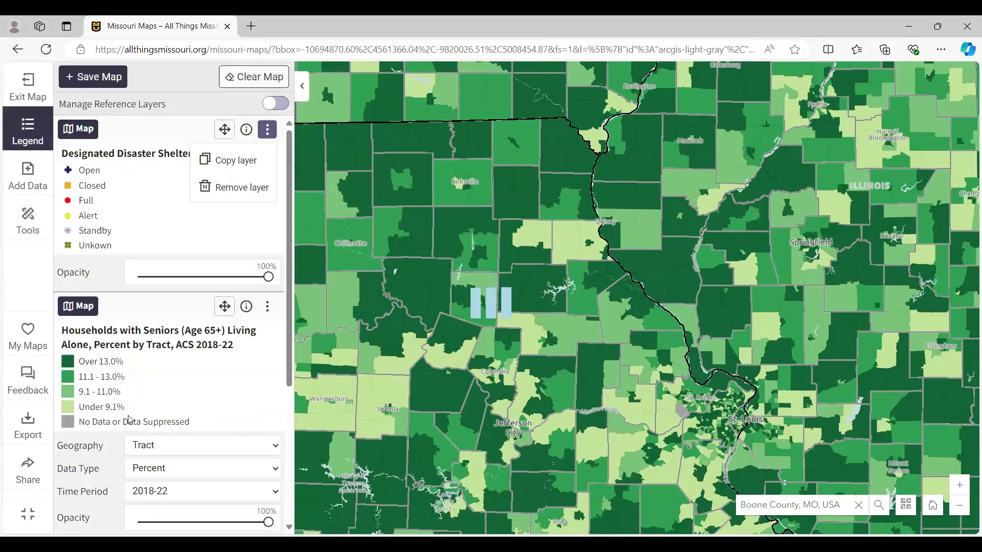
- Move the Vulnerable Populations Footprint layer to the top of the legend, above the disaster shelters layer
scroll(152, 304, down, 7)
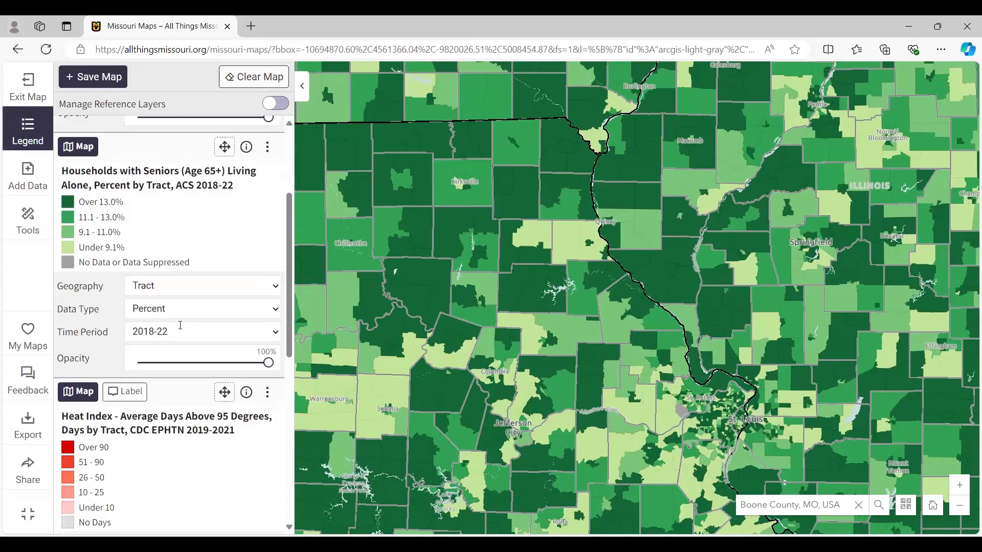
scroll(180, 326, down, 3)
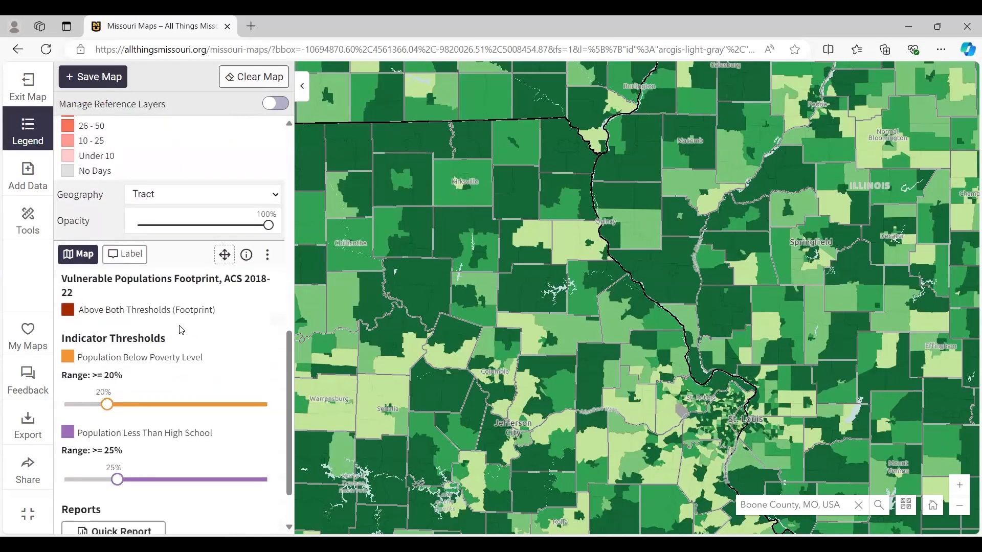
scroll(182, 330, up, 1)
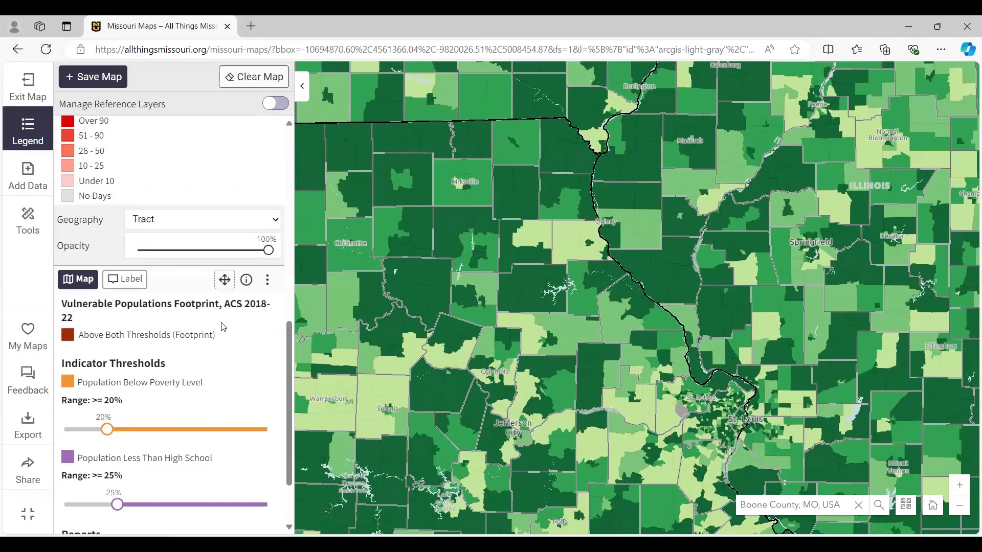
scroll(225, 421, up, 2)
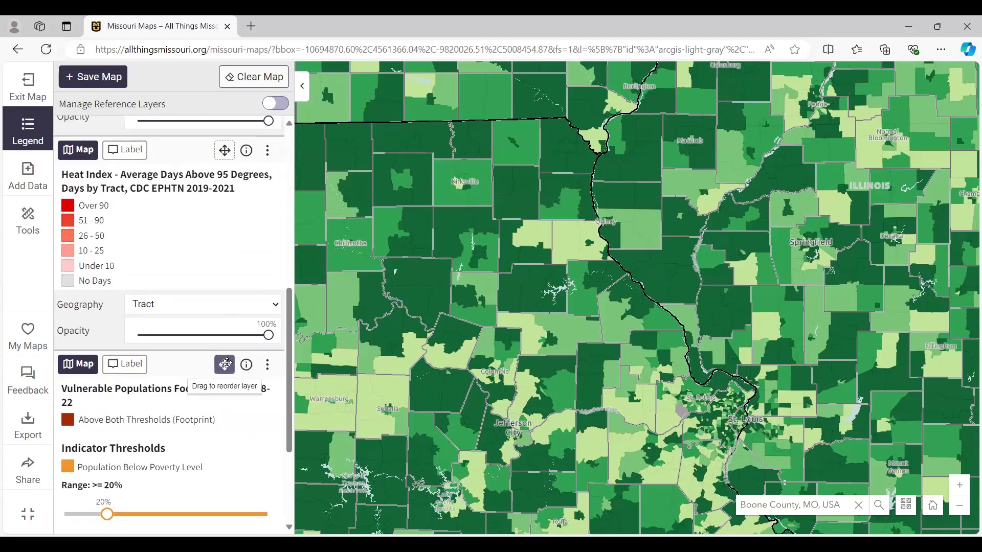
drag(225, 366, 217, 298)
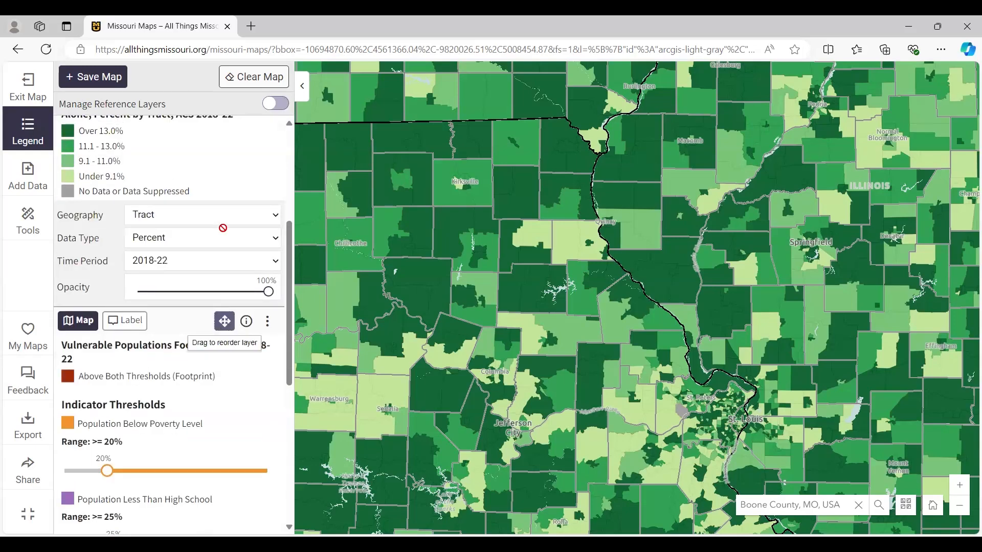
drag(224, 308, 220, 231)
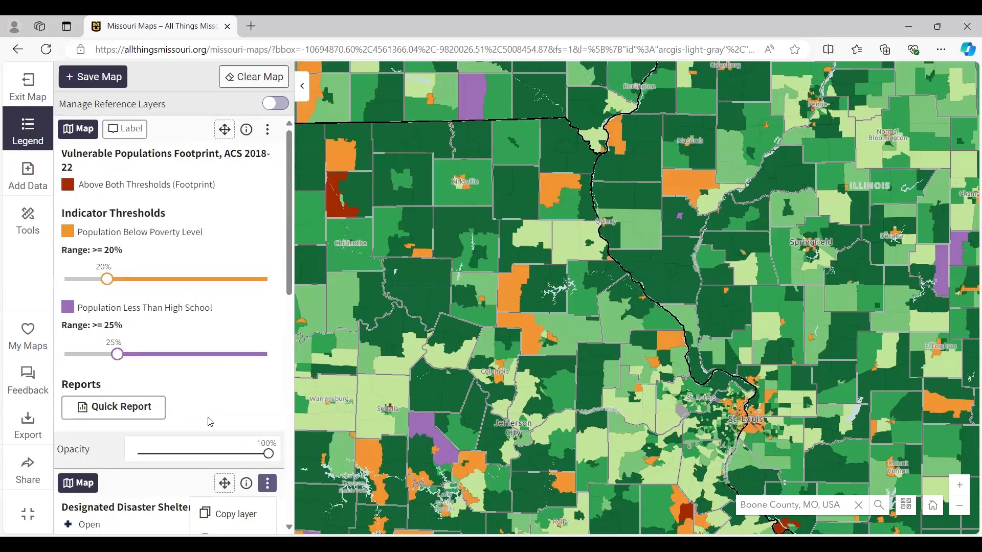
- Hide the Households with Seniors Living Alone and Heat Index map layers
scroll(179, 364, down, 4)
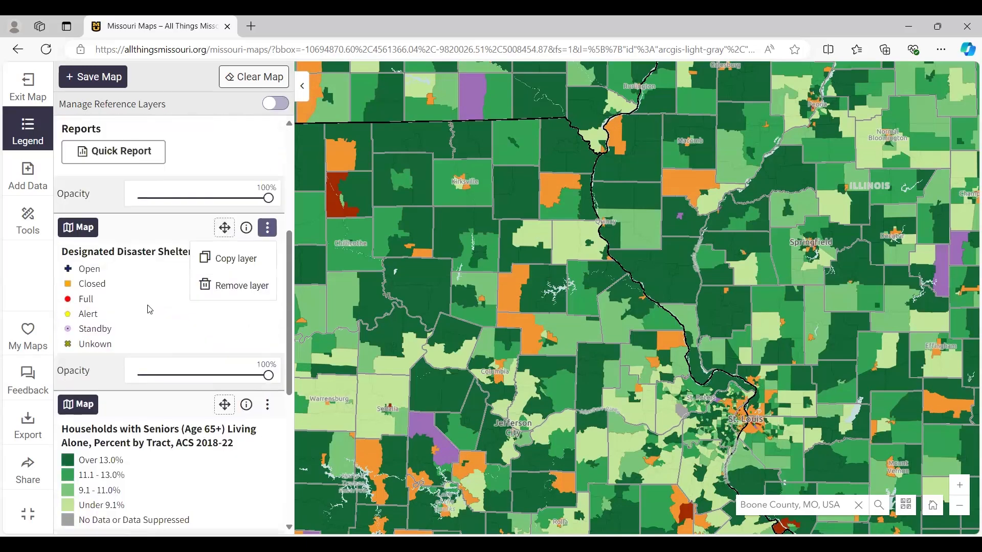
scroll(117, 369, down, 2)
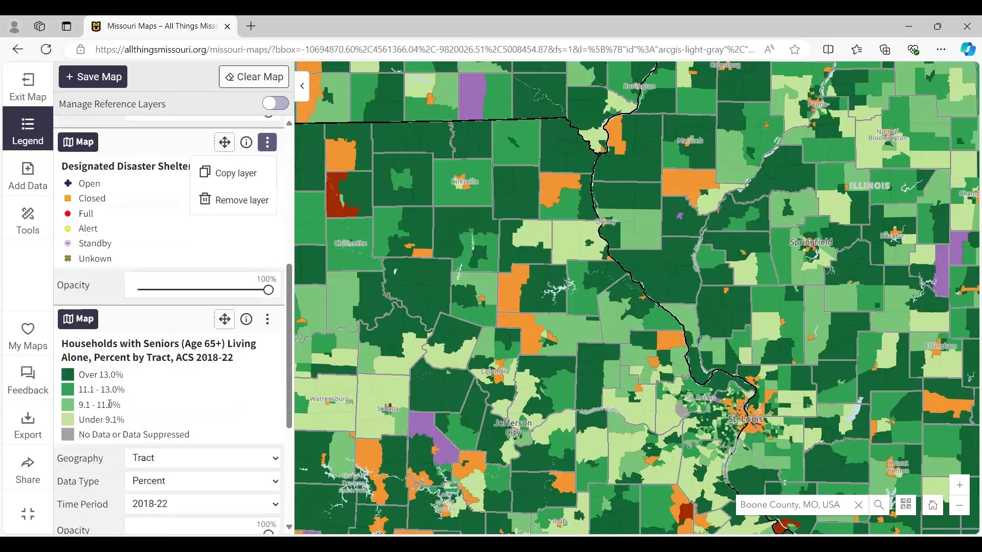
click(88, 321)
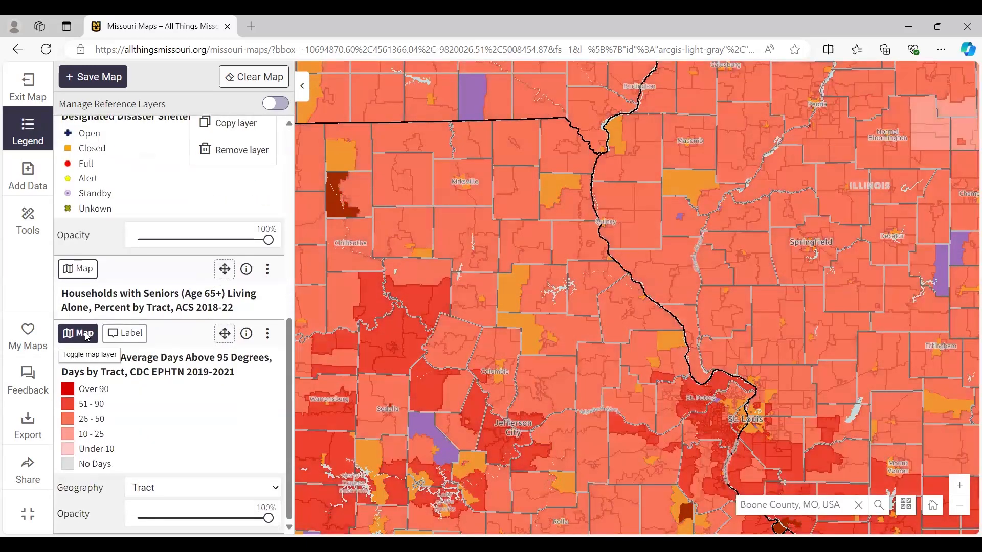
click(78, 333)
scroll(169, 361, up, 9)
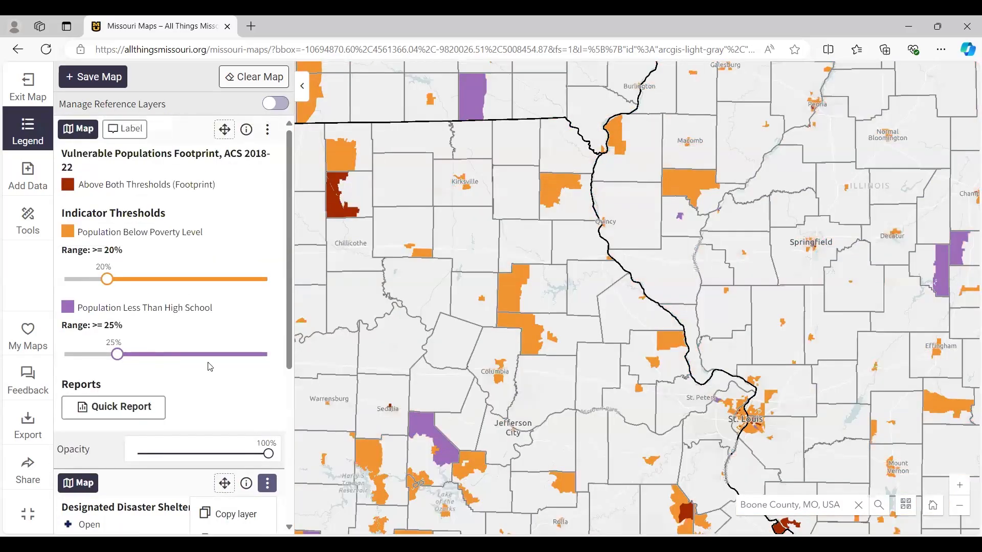
- Examine the poverty and low-education footprint areas around Columbia, Sedalia and Jefferson City at different scales
drag(475, 396, 489, 296)
scroll(489, 296, up, 1)
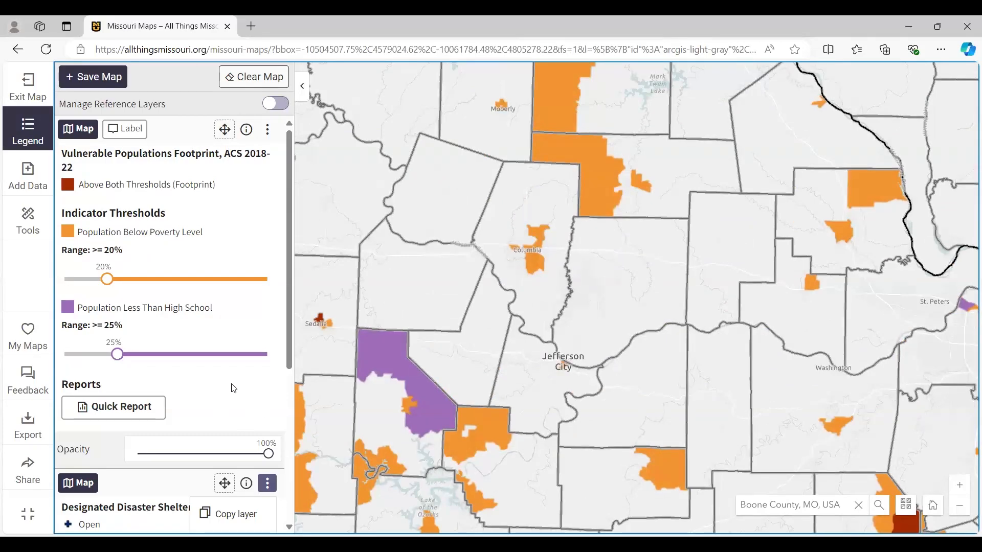
scroll(443, 301, down, 1)
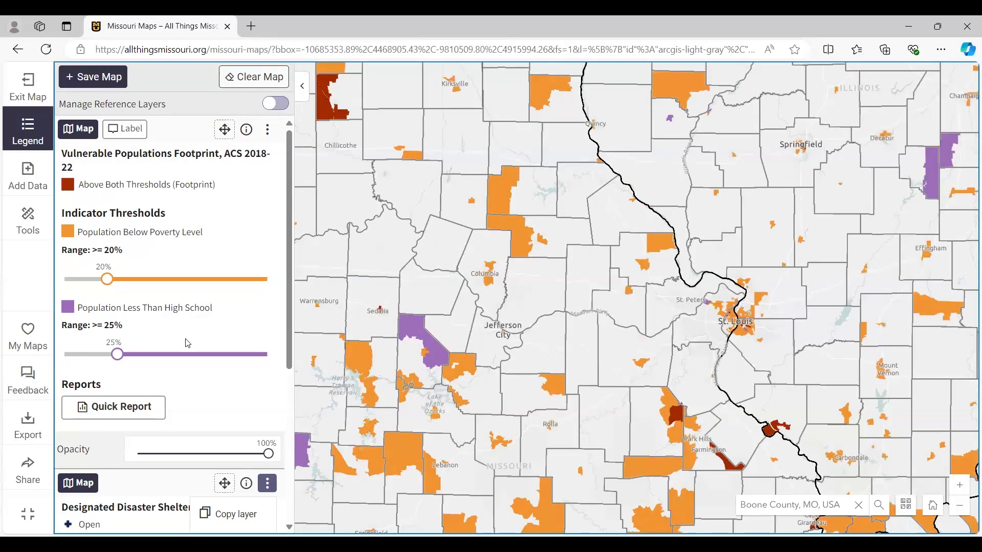
scroll(425, 347, up, 1)
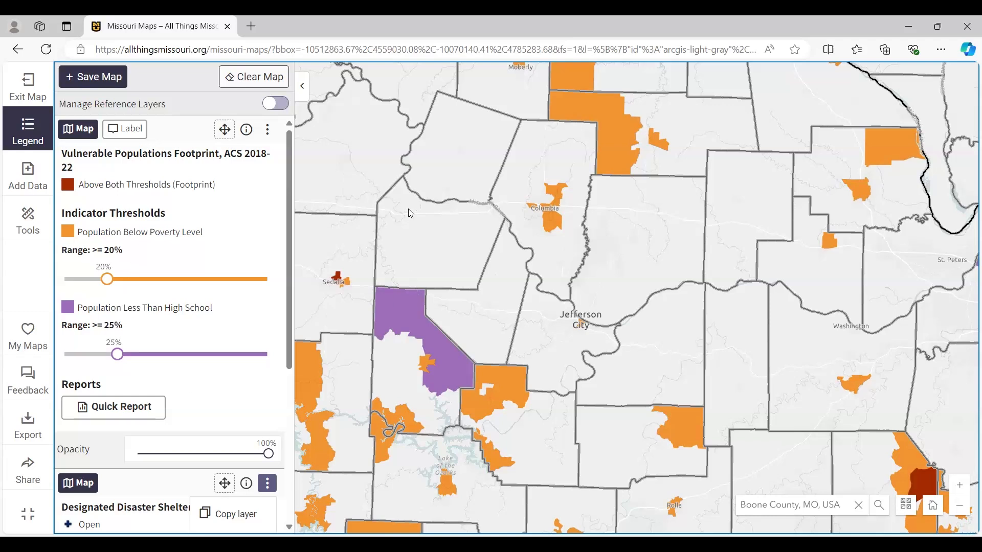
drag(403, 192, 539, 227)
scroll(539, 227, down, 1)
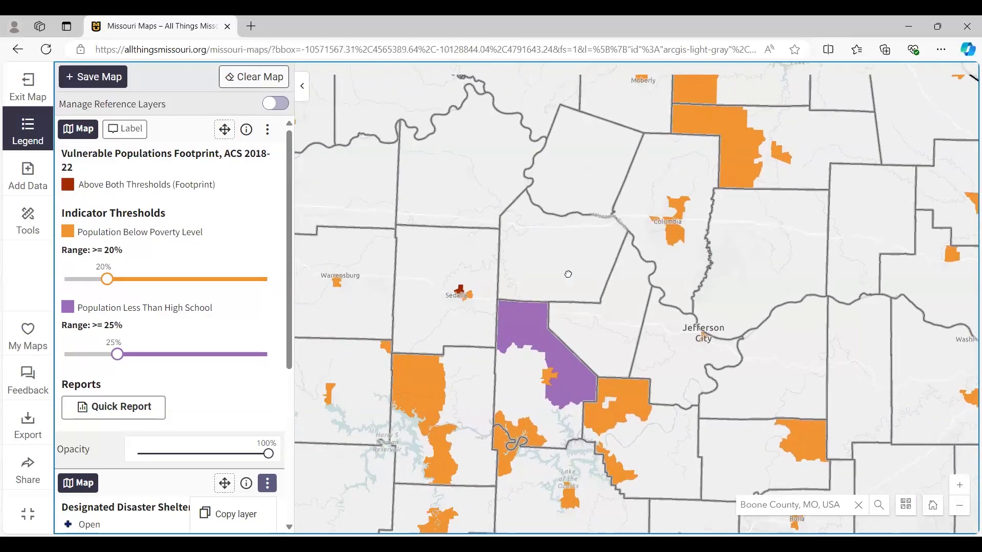
- Lower the footprint's threshold for Population Below Poverty Level to 10% with the map focused on Columbia
scroll(566, 274, down, 1)
scroll(792, 371, up, 2)
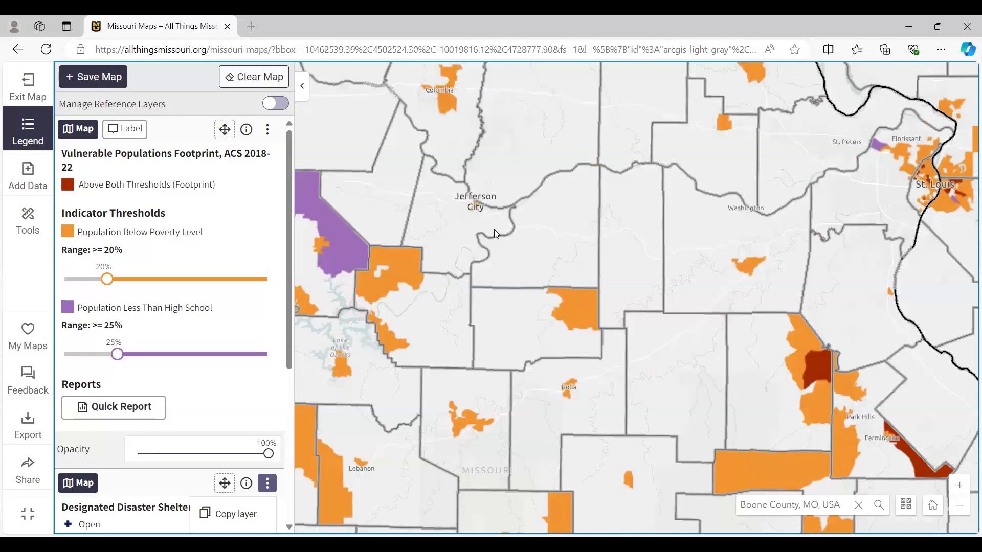
drag(507, 240, 614, 335)
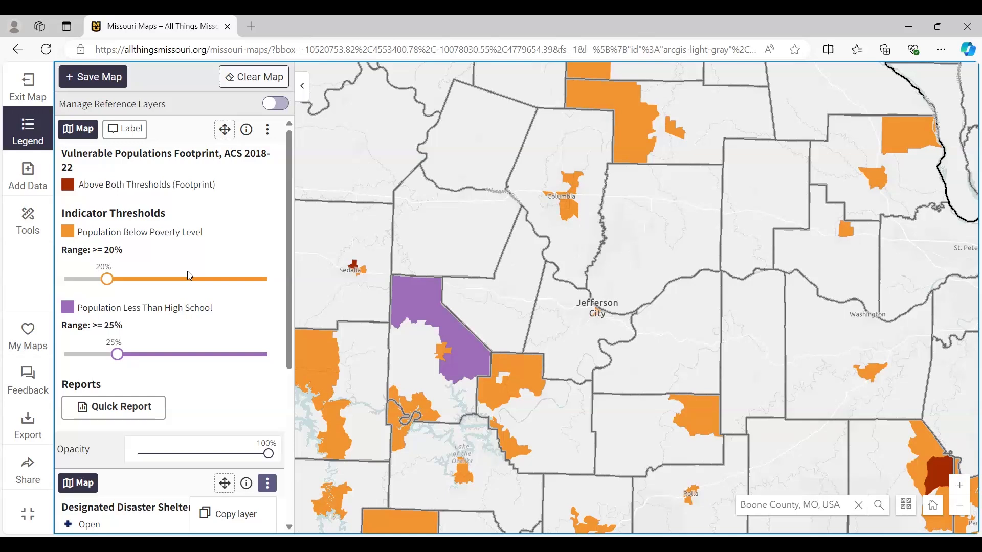
scroll(585, 238, up, 3)
drag(585, 232, 574, 290)
scroll(574, 291, up, 1)
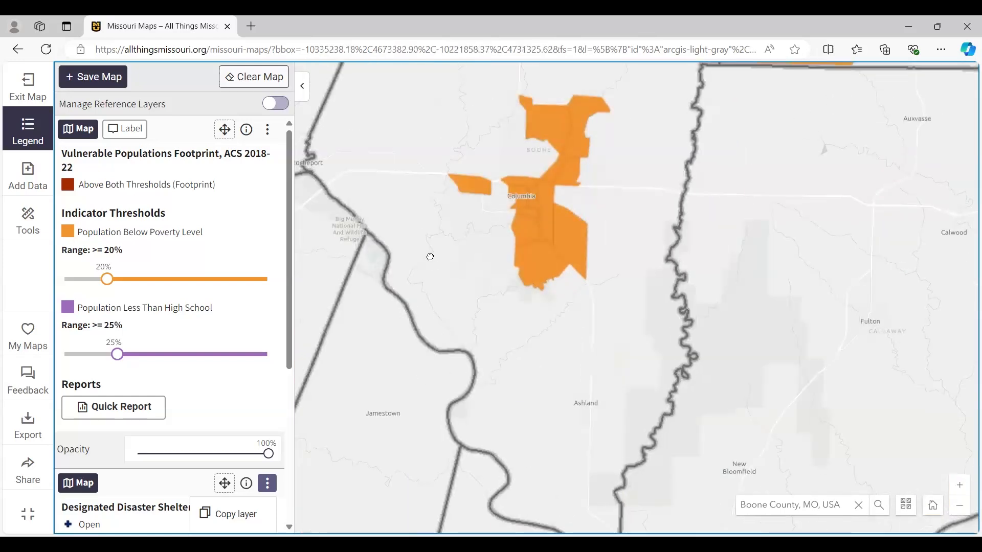
drag(425, 237, 440, 276)
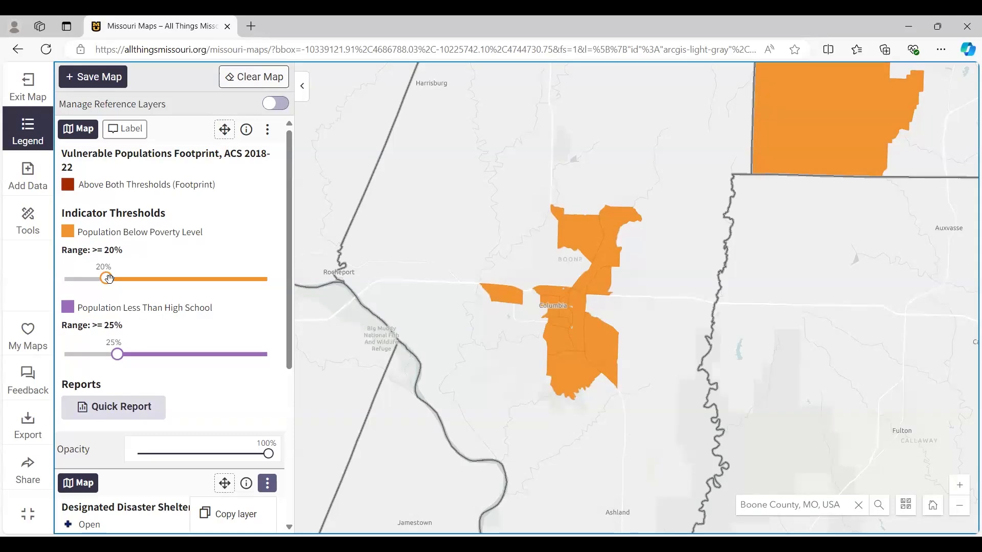
drag(109, 278, 101, 278)
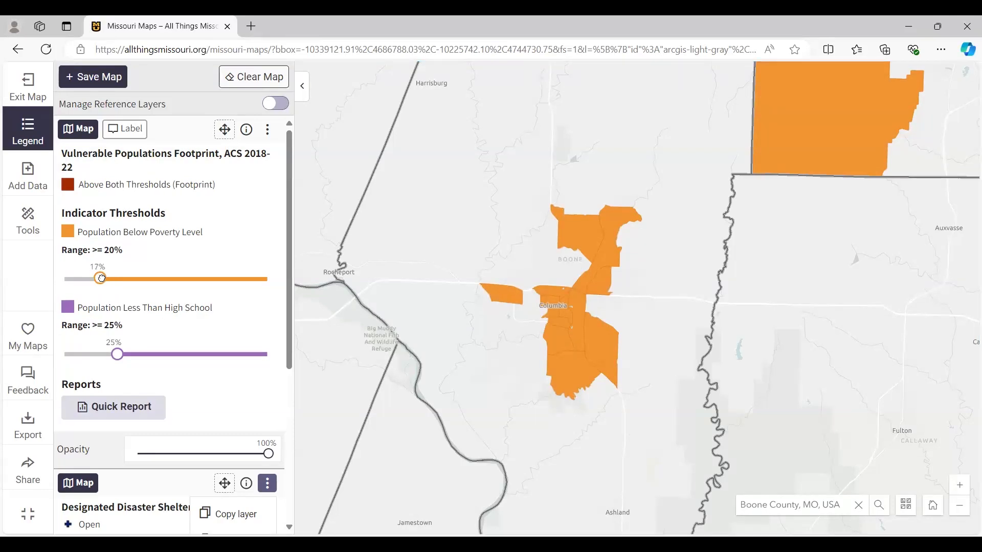
drag(101, 277, 87, 277)
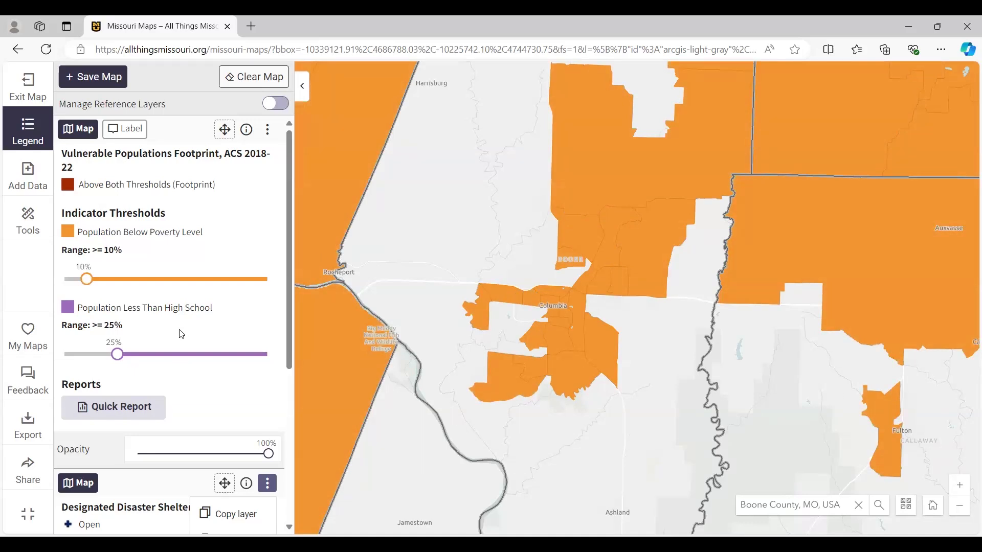
- Set the footprint's threshold for Population Less Than High School to 10% and view the wider area around Columbia
drag(116, 352, 113, 353)
drag(113, 353, 85, 356)
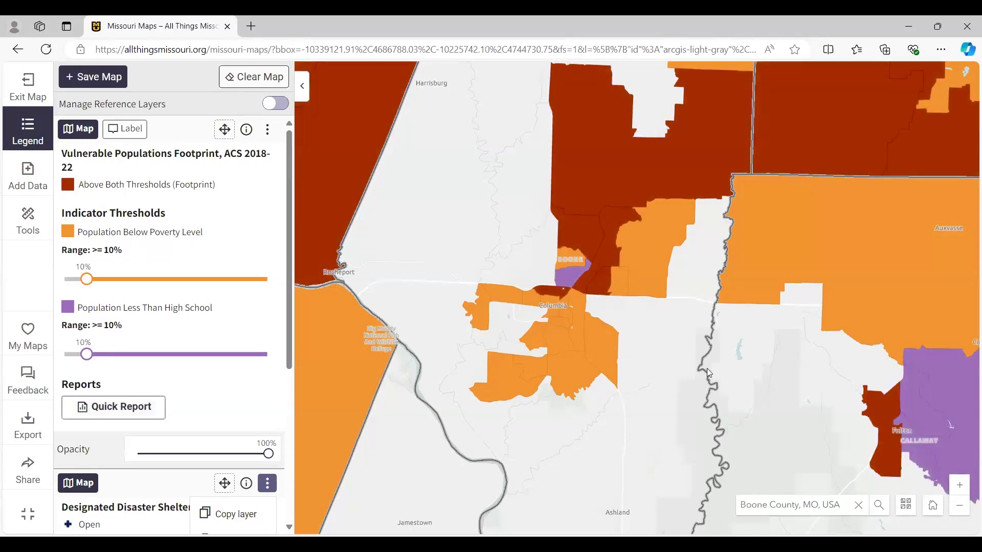
scroll(736, 349, down, 1)
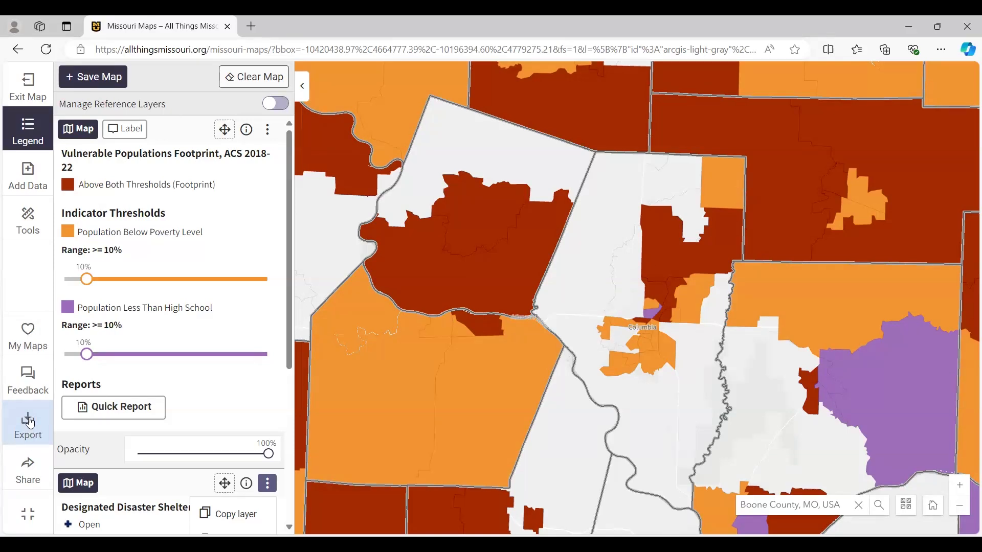
- Review the layout choices and file formats available for exporting the map
click(30, 423)
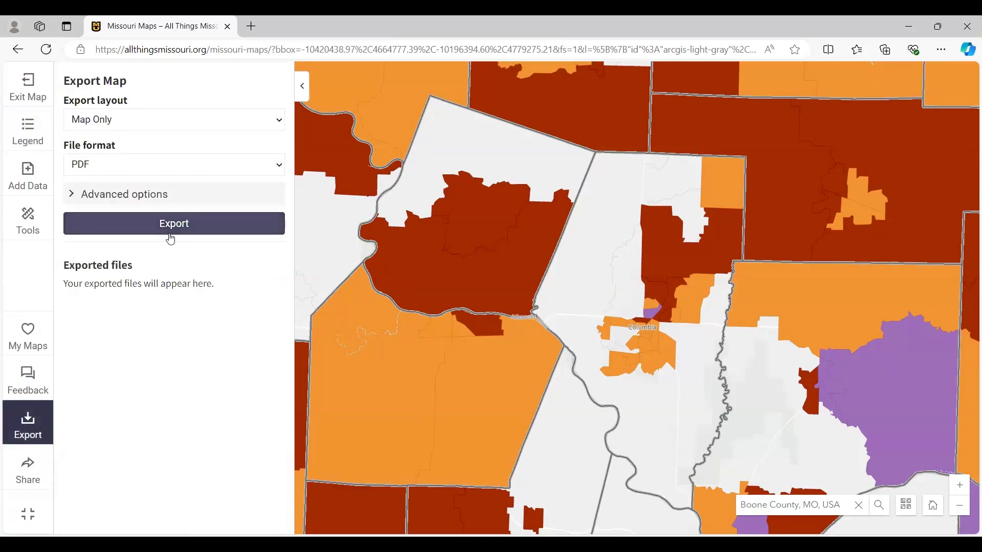
click(241, 122)
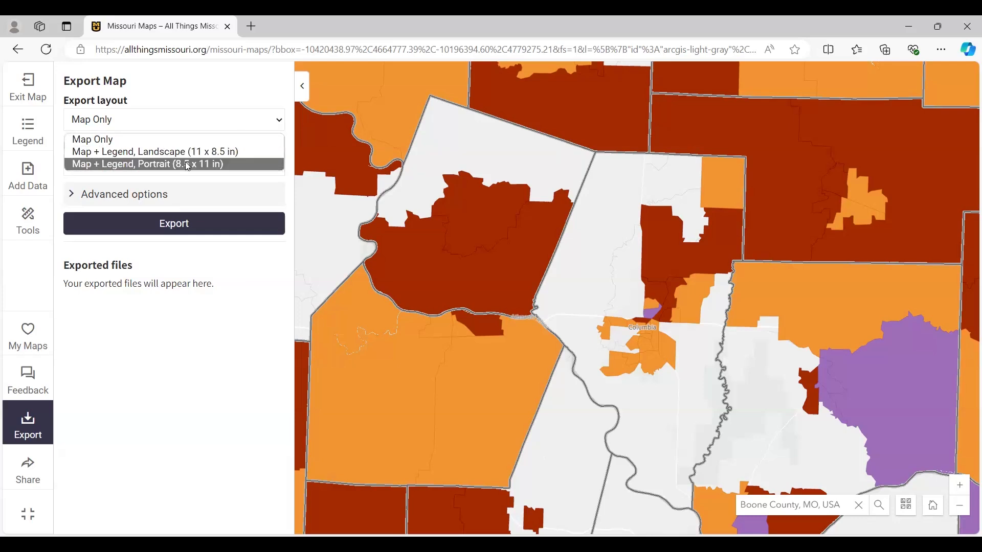
click(215, 100)
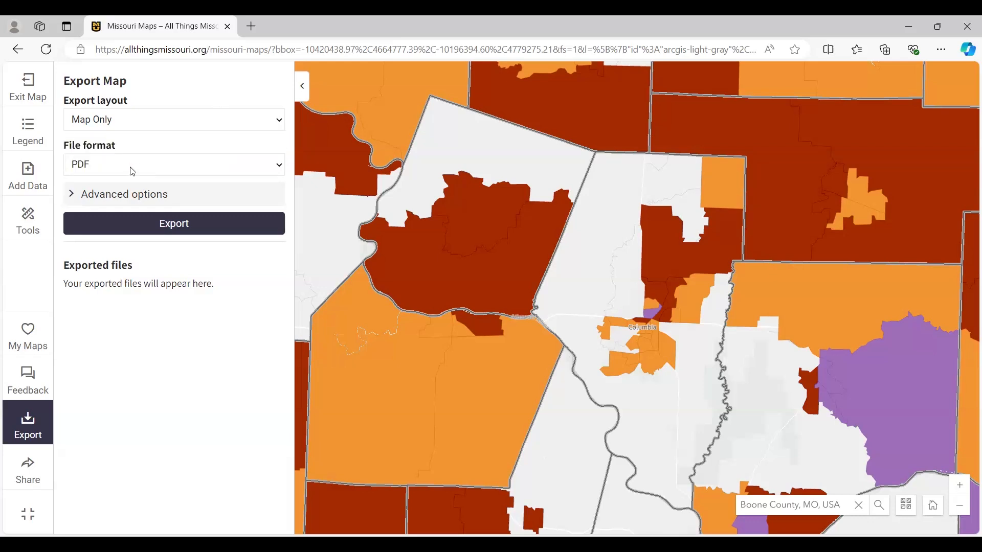
click(133, 172)
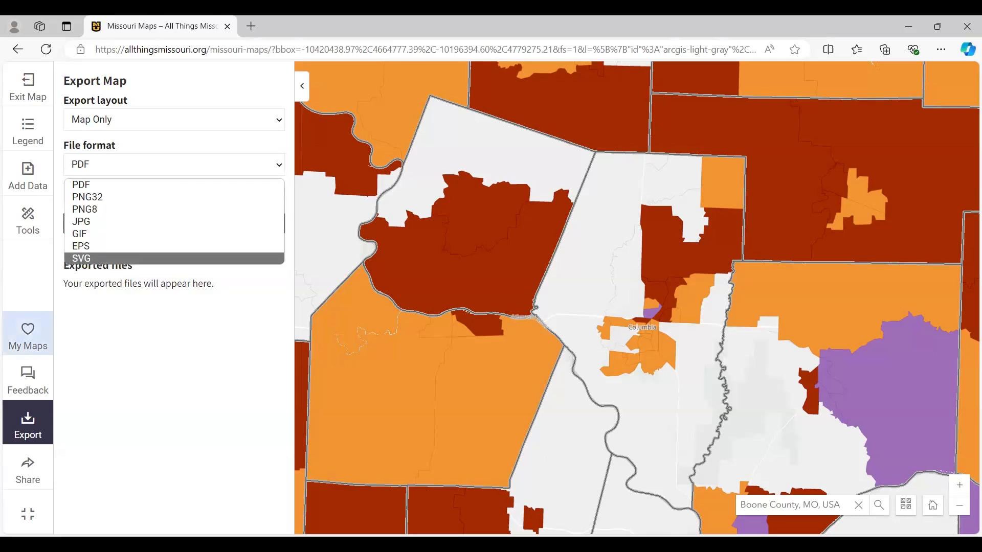
- Review the options for sharing the map, including by email, and open the feedback form
click(30, 471)
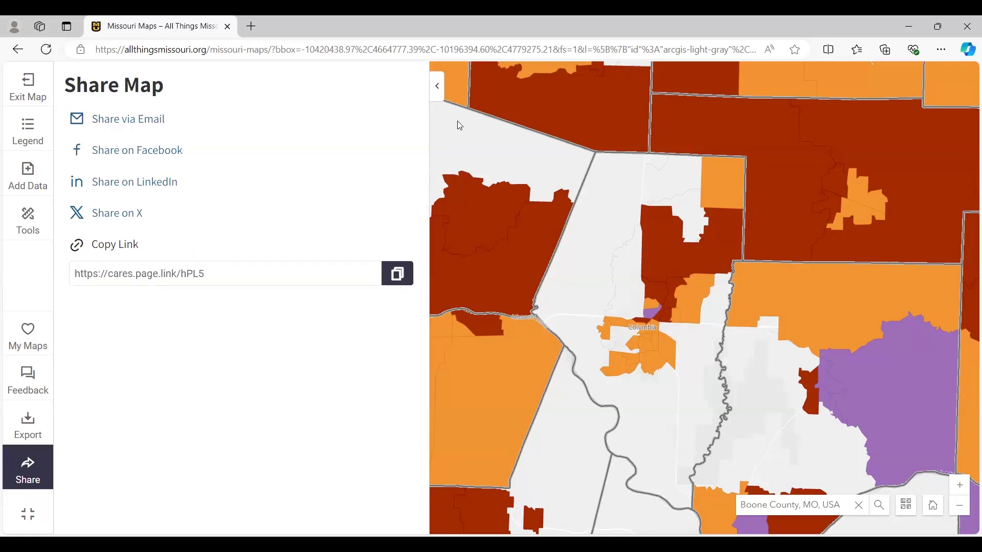
click(149, 119)
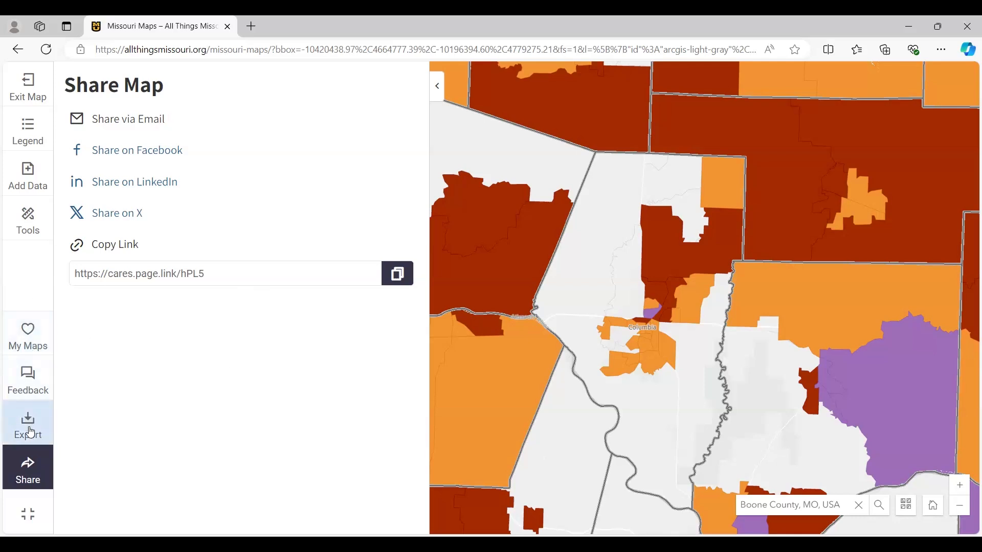
click(28, 377)
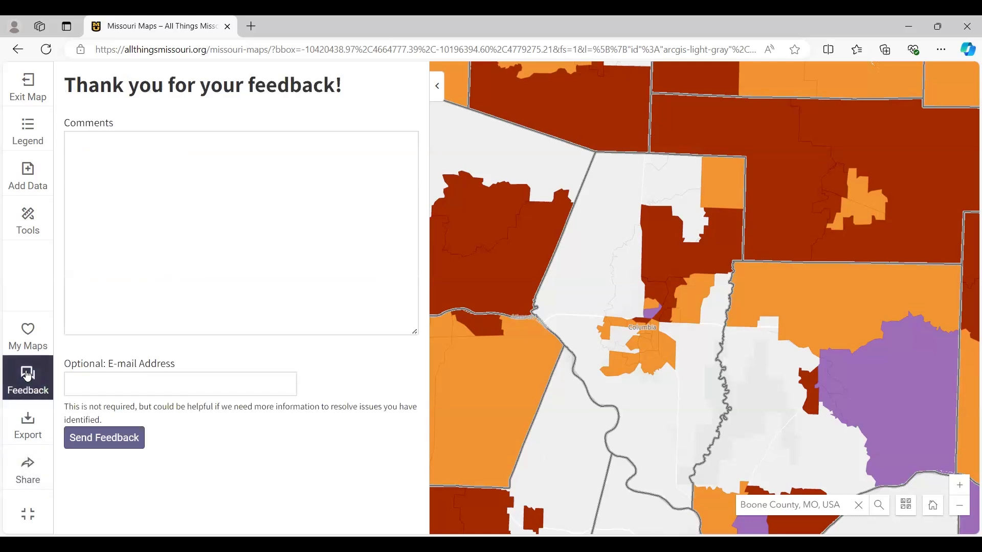